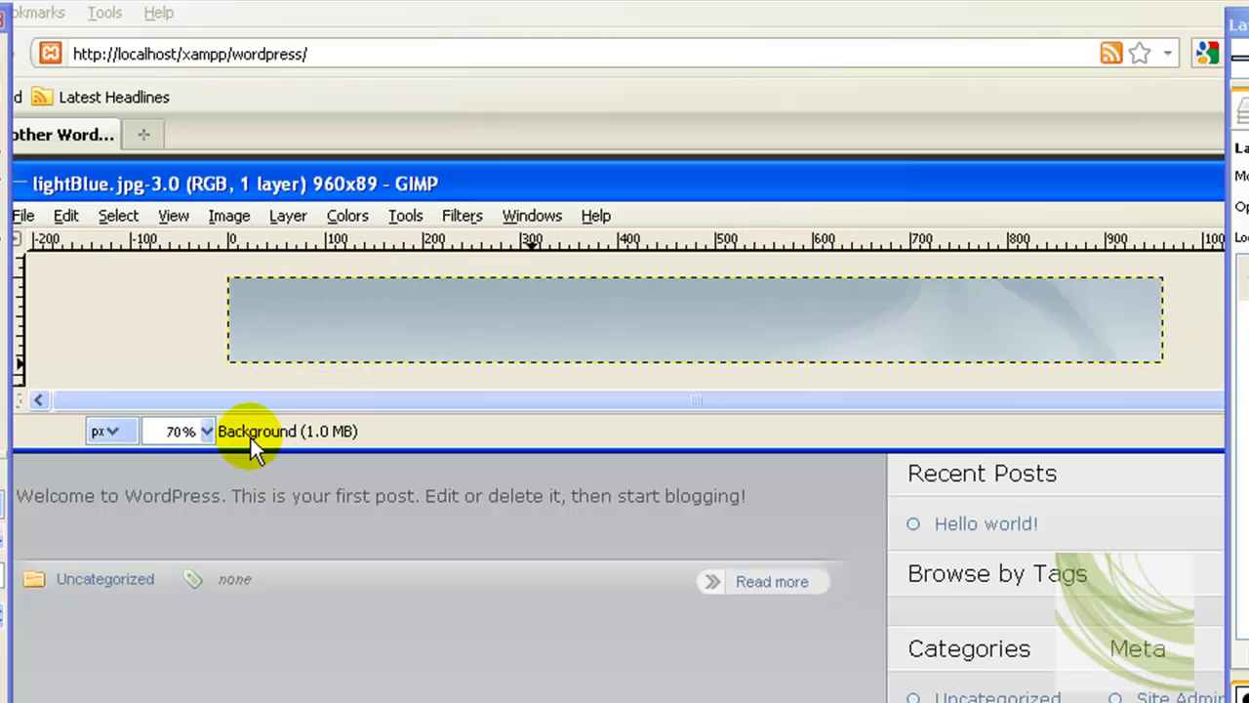
Add a transparent 960x89 layer above the Background layer, toggling Background's visibility to check it.
left_click_drag(681, 182, 720, 189)
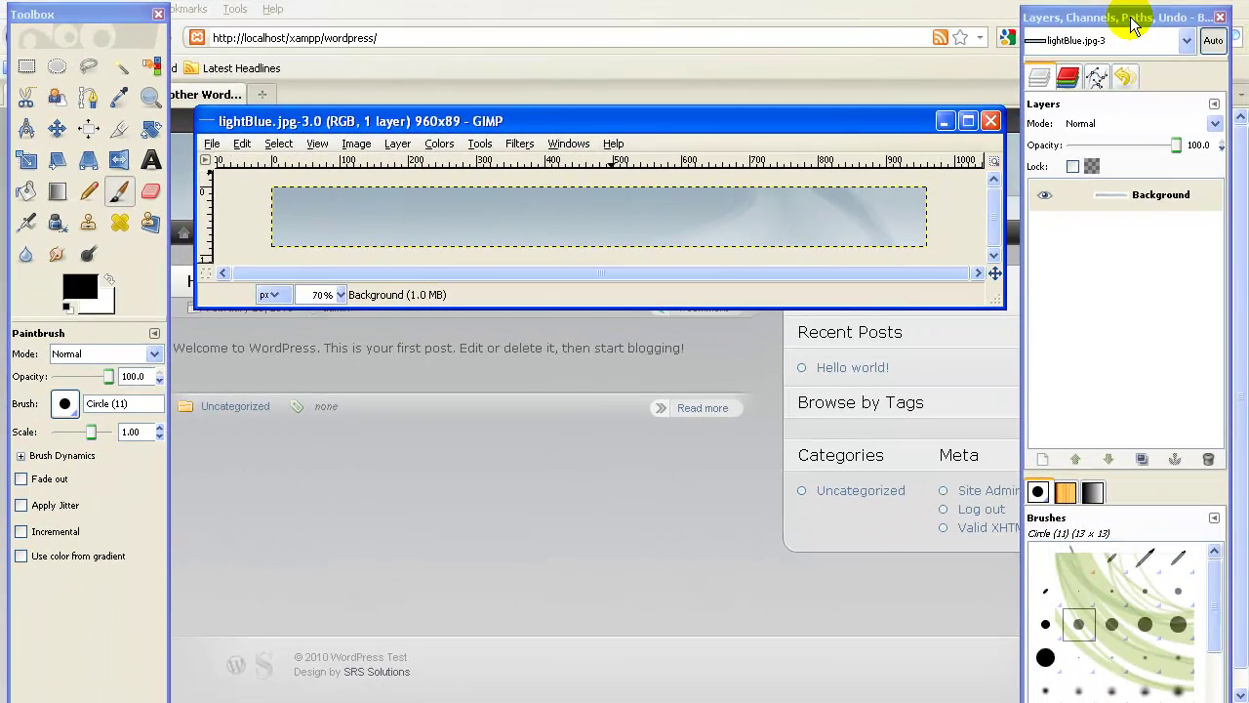
left_click(1147, 270)
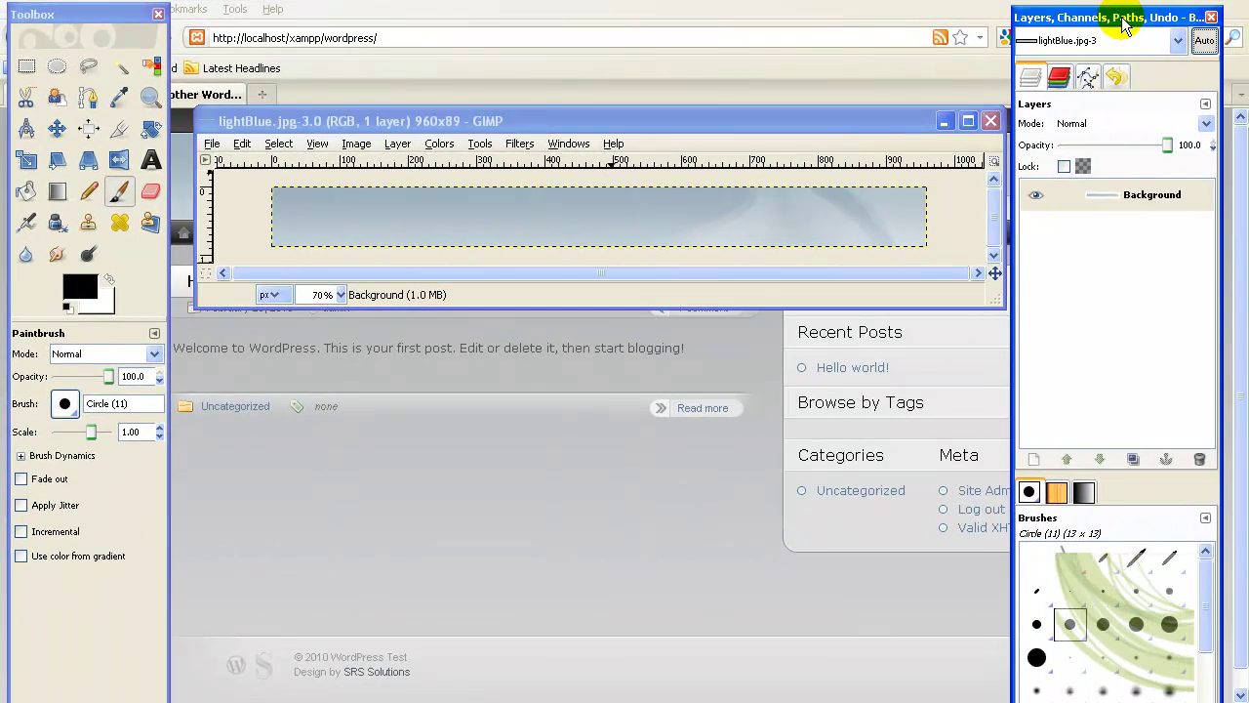
left_click(1097, 249)
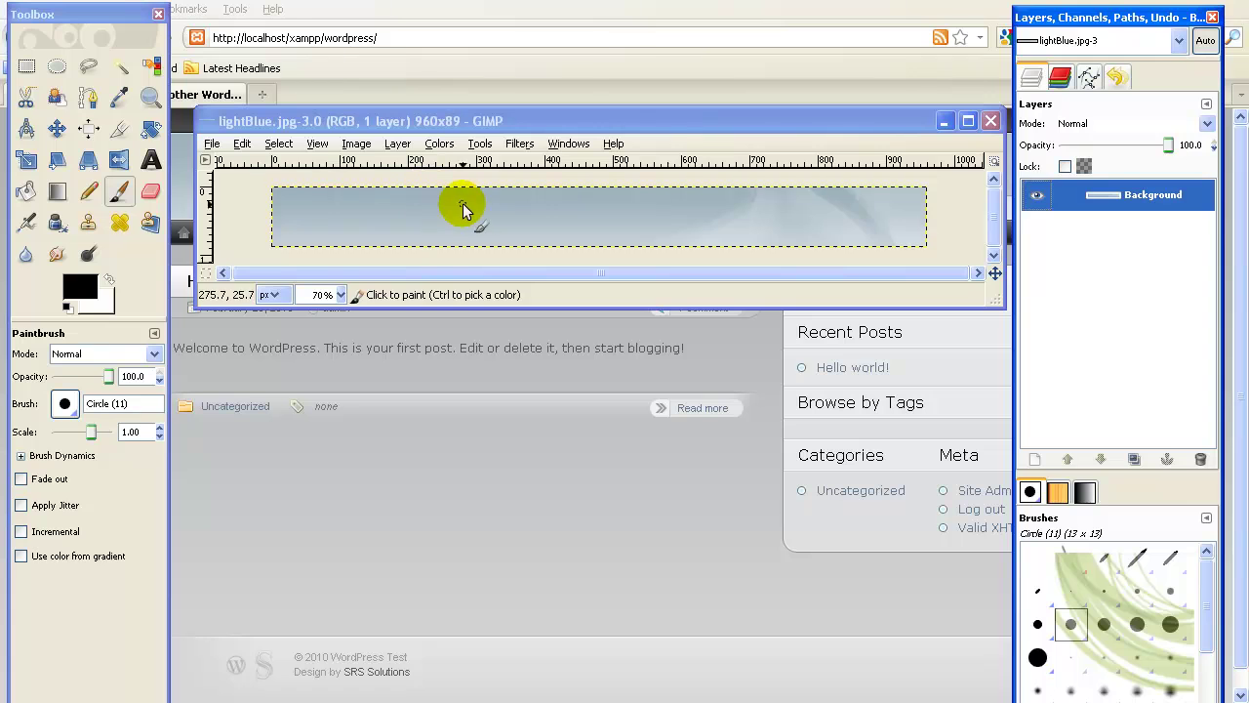
left_click_drag(526, 117, 516, 119)
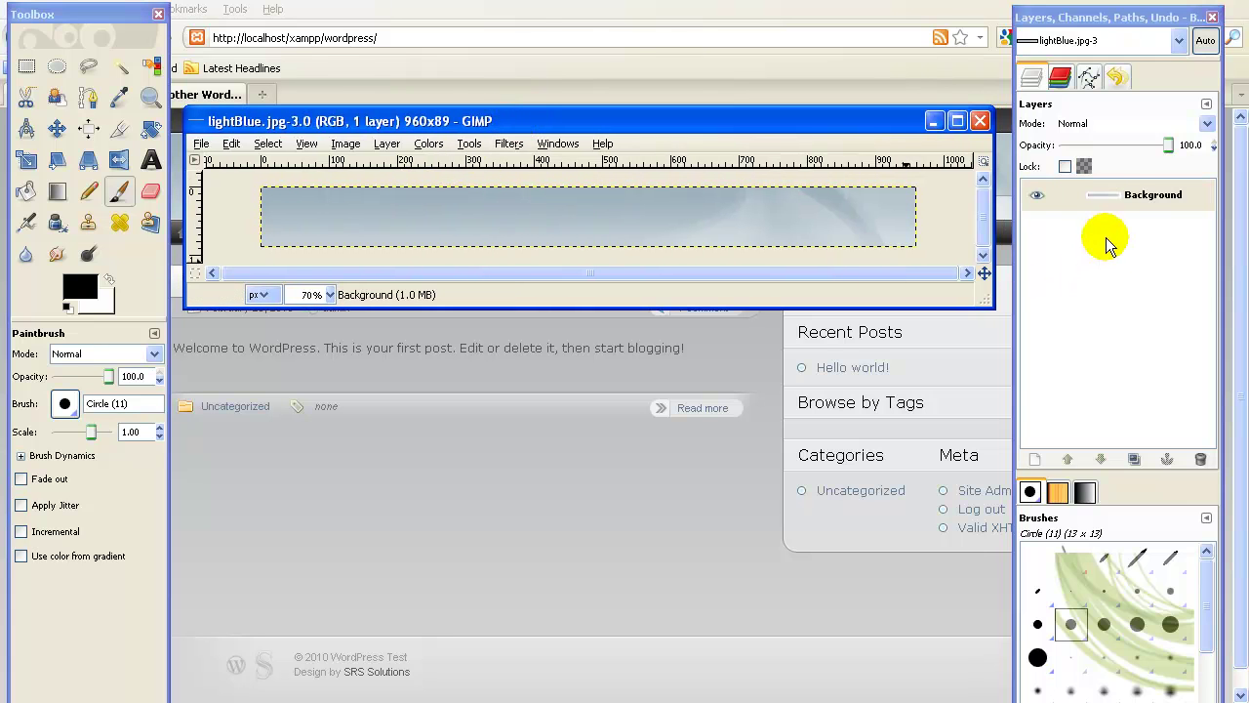
left_click(1114, 192)
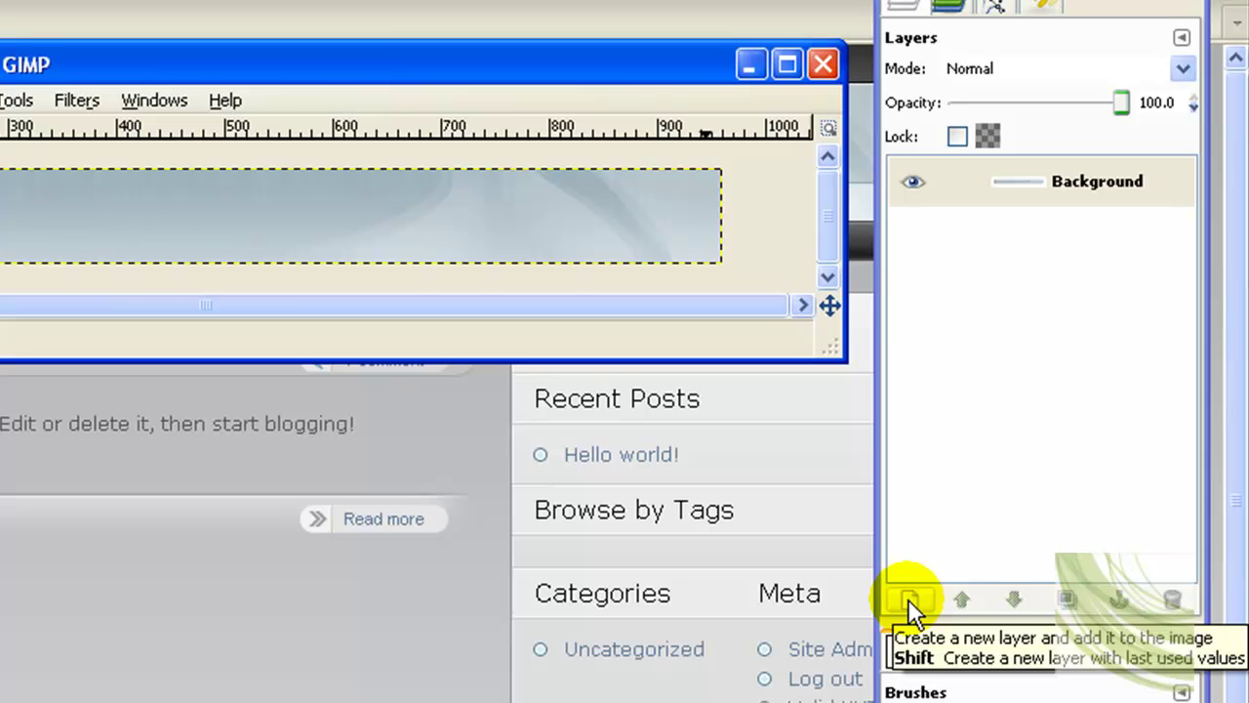
left_click(908, 599)
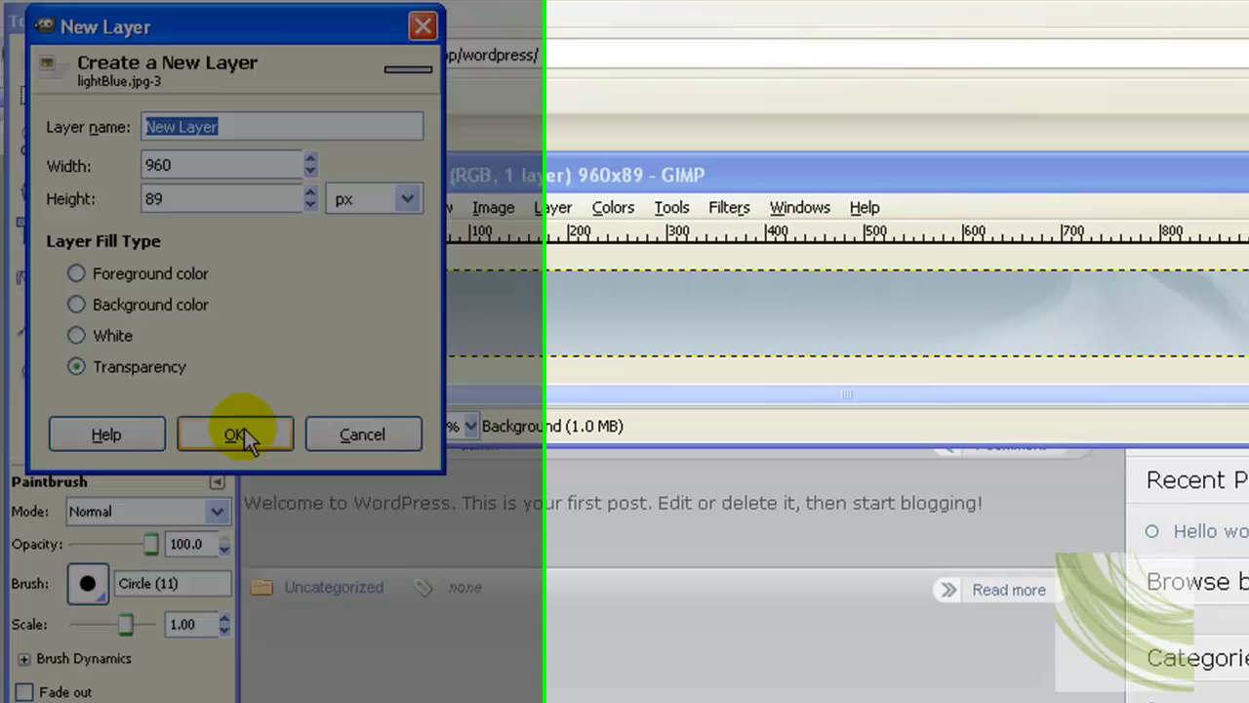
left_click(250, 431)
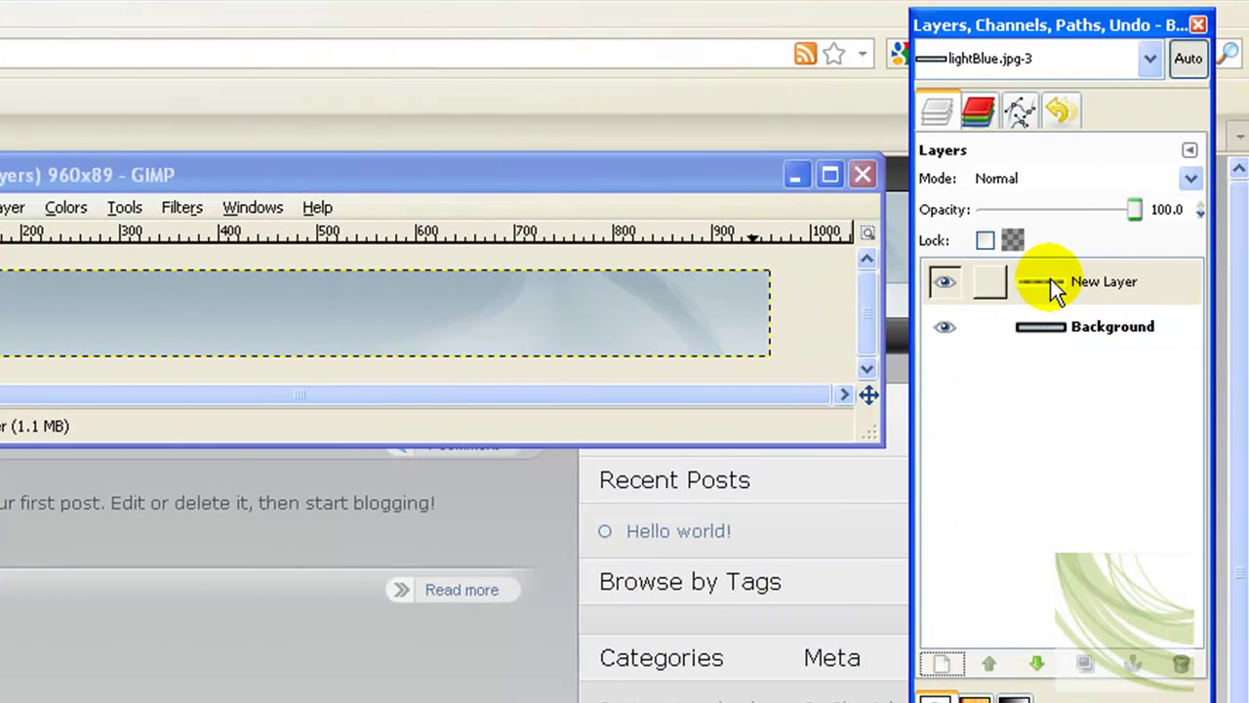
left_click(944, 328)
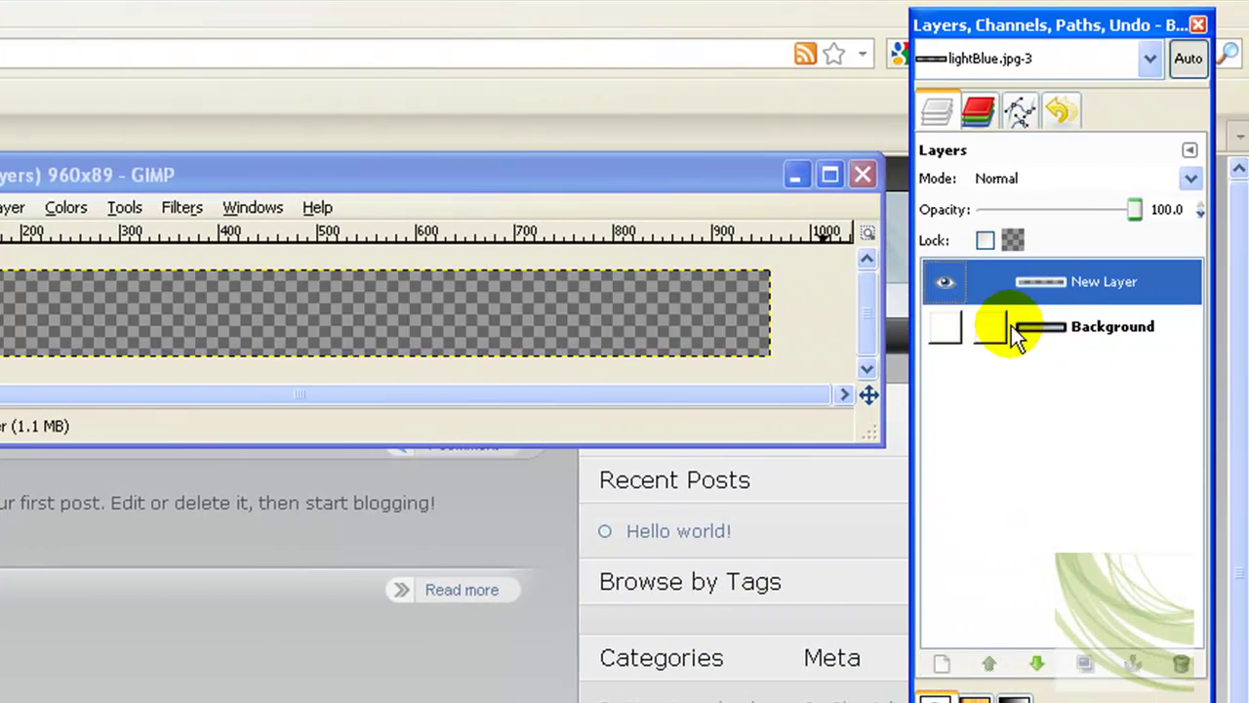
left_click(944, 328)
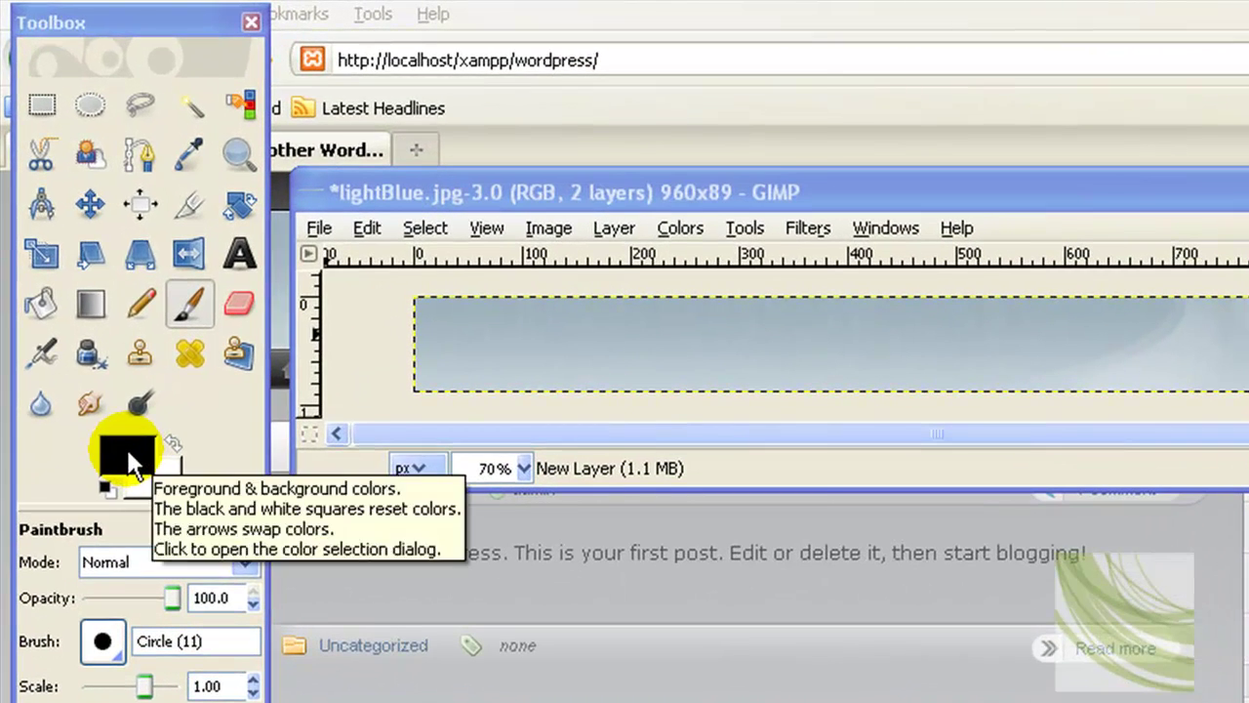
Set the foreground colour to 35fc00 by raising green to 252 and hue to 107.
left_click(125, 444)
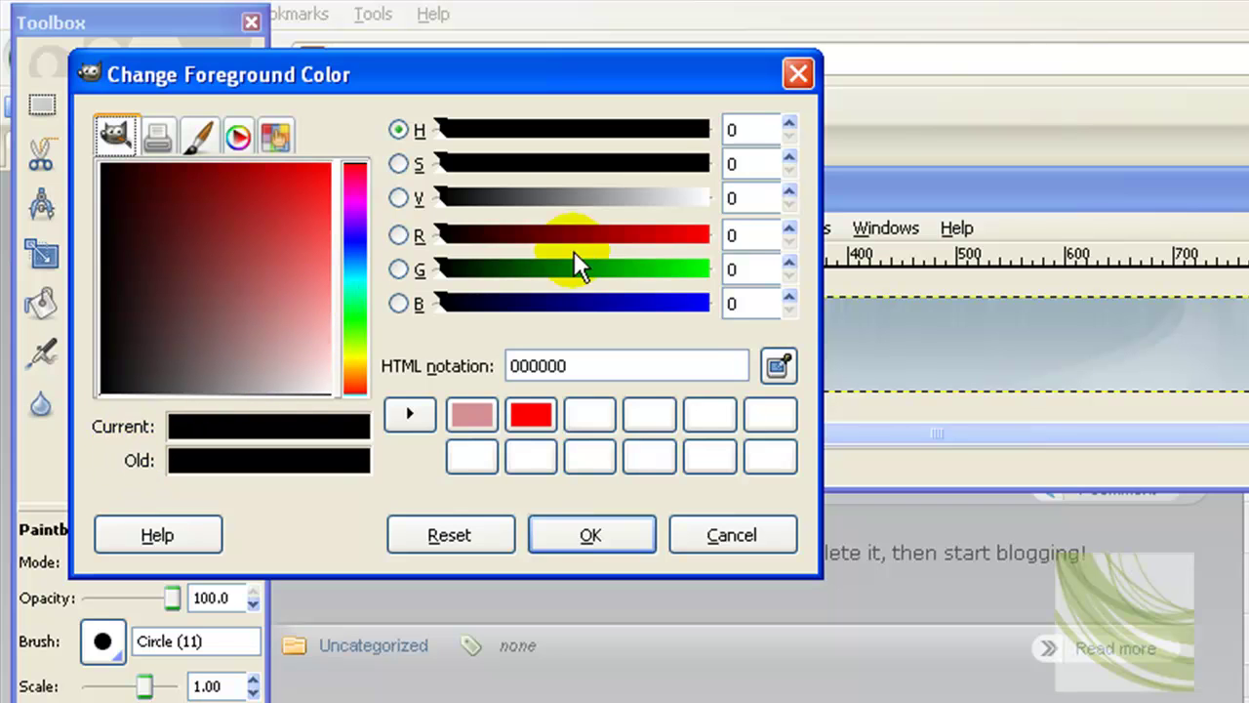
left_click(681, 265)
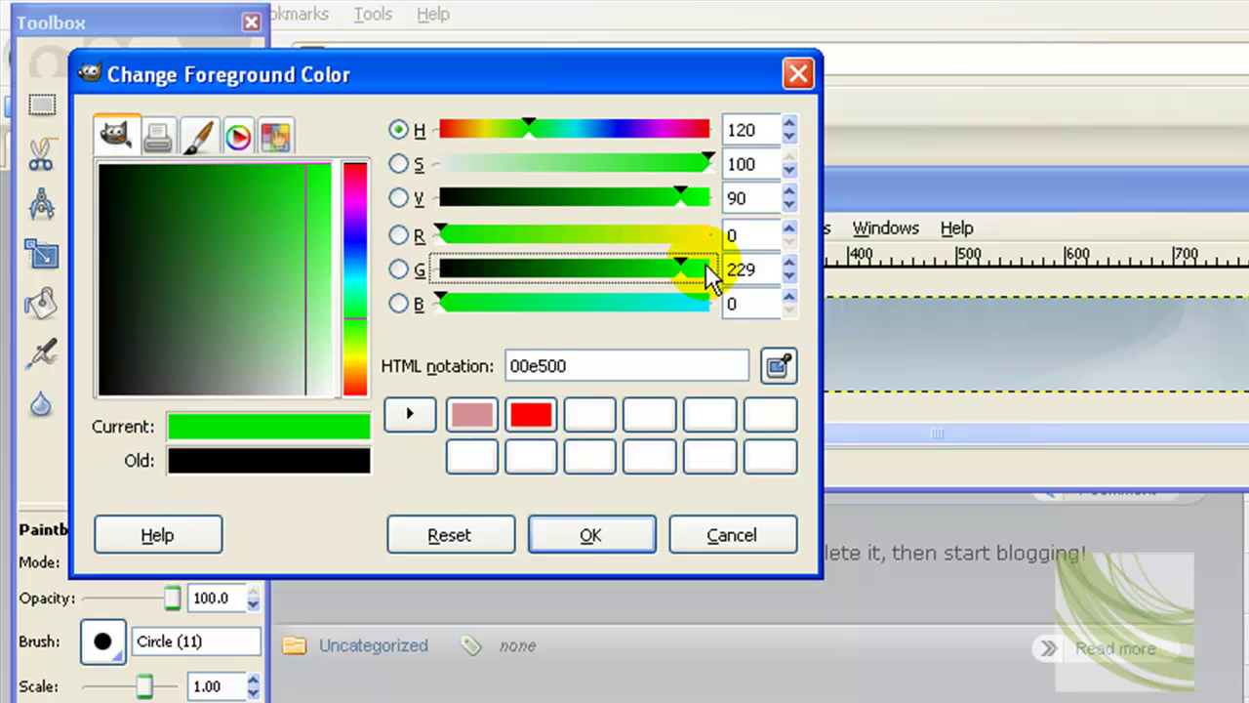
left_click(707, 271)
left_click(352, 332)
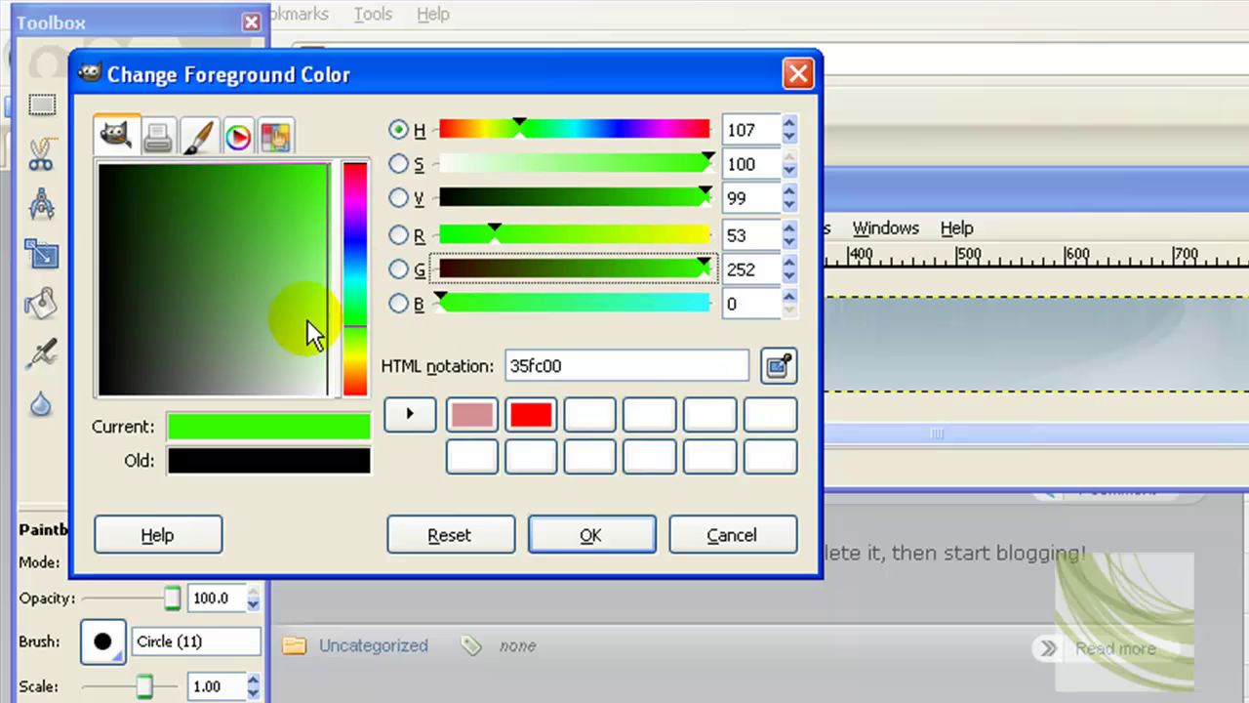
left_click(576, 533)
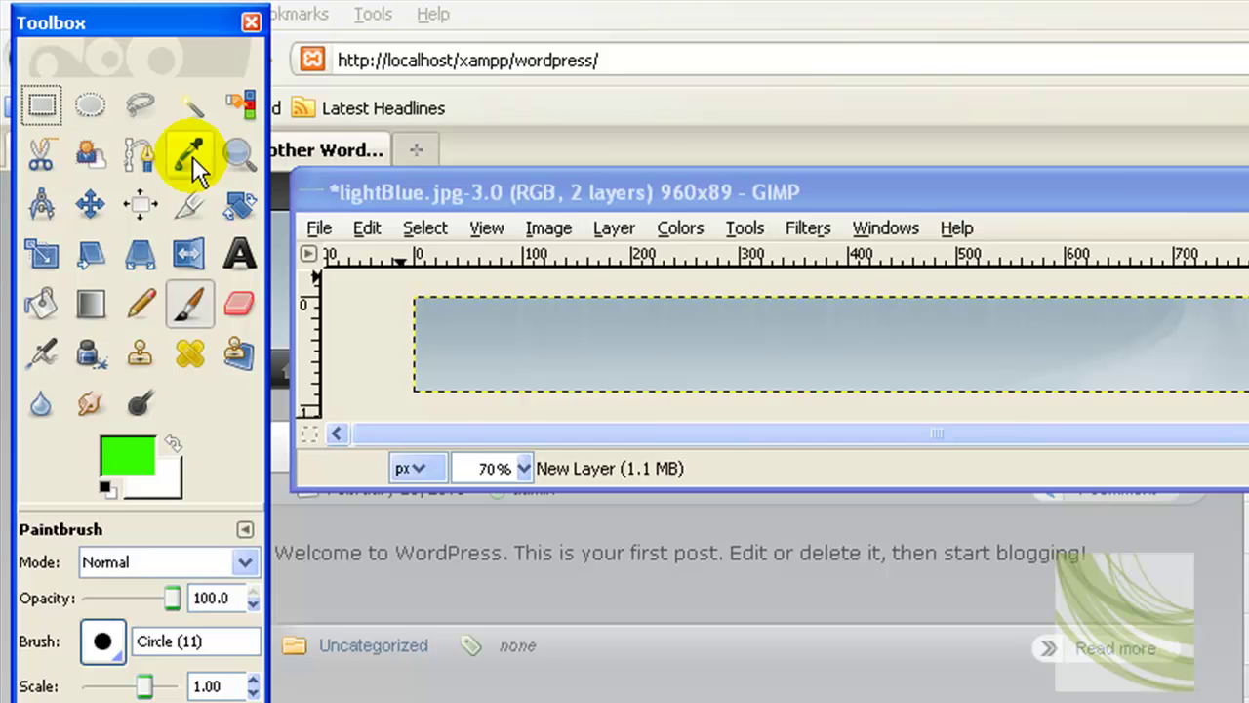
Paint the whole 960x89 banner solid green with the Paintbrush enlarged to scale 6.40.
left_click(180, 303)
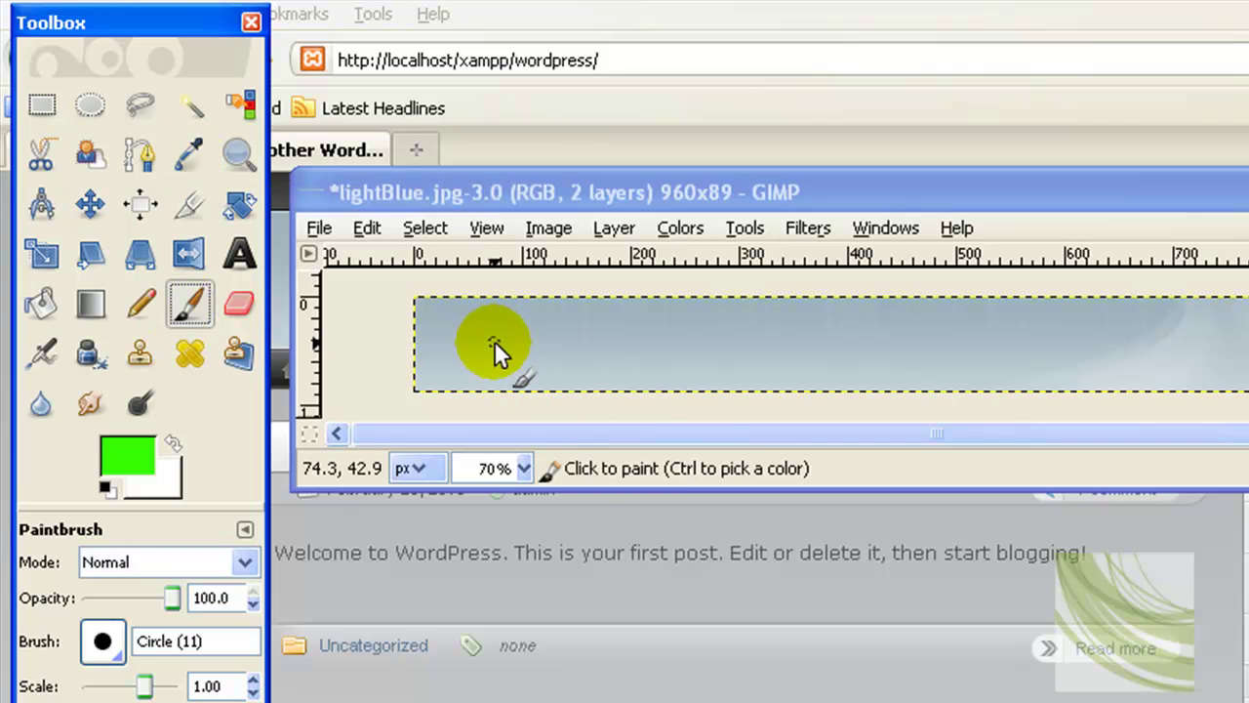
key("bracketright")
key("bracketright")
key("bracketright")
key("bracketright")
key("bracketright")
key("bracketright")
key("bracketright")
key("bracketright")
key("bracketright")
key("bracketright")
key("bracketright")
key("bracketright")
key("bracketright")
key("bracketright")
key("bracketright")
key("bracketright")
key("bracketright")
key("bracketright")
key("bracketright")
key("bracketright")
key("bracketright")
key("bracketright")
key("bracketright")
key("bracketright")
key("bracketright")
key("bracketright")
key("bracketright")
key("bracketright")
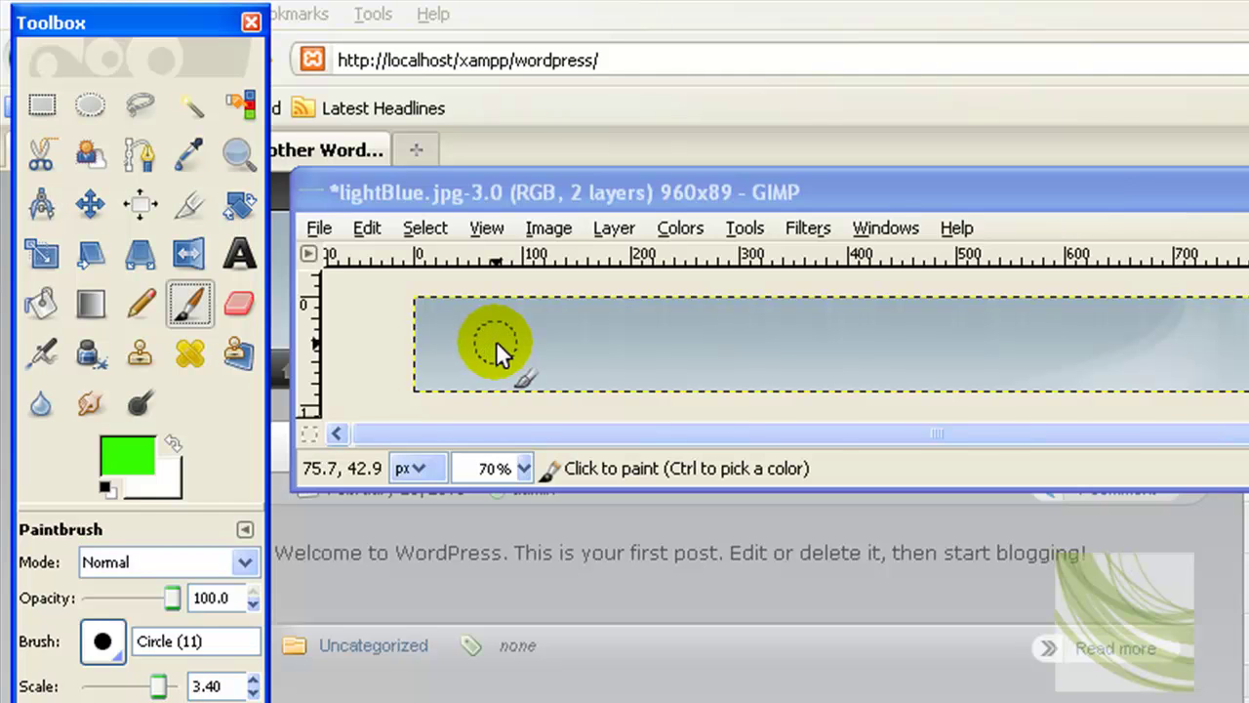
key("bracketright")
key("bracketright")
key("bracketright")
key("bracketright")
key("bracketright")
key("bracketright")
key("bracketright")
key("bracketright")
key("bracketright")
key("bracketright")
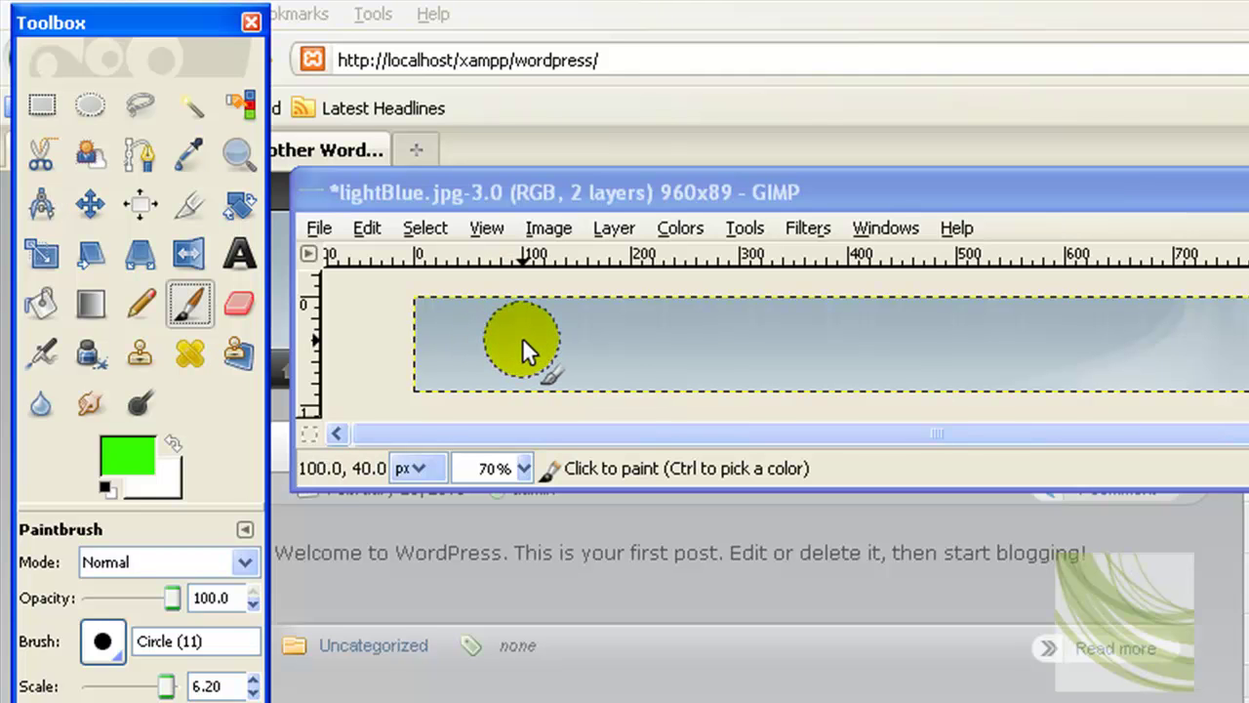
key("bracketright")
key("bracketright")
mouse_move(757, 325)
left_mouse_down()
mouse_move(525, 312)
mouse_move(404, 371)
mouse_move(536, 386)
mouse_move(1248, 378)
mouse_move(1248, 322)
mouse_move(795, 298)
mouse_move(1061, 343)
left_mouse_up()
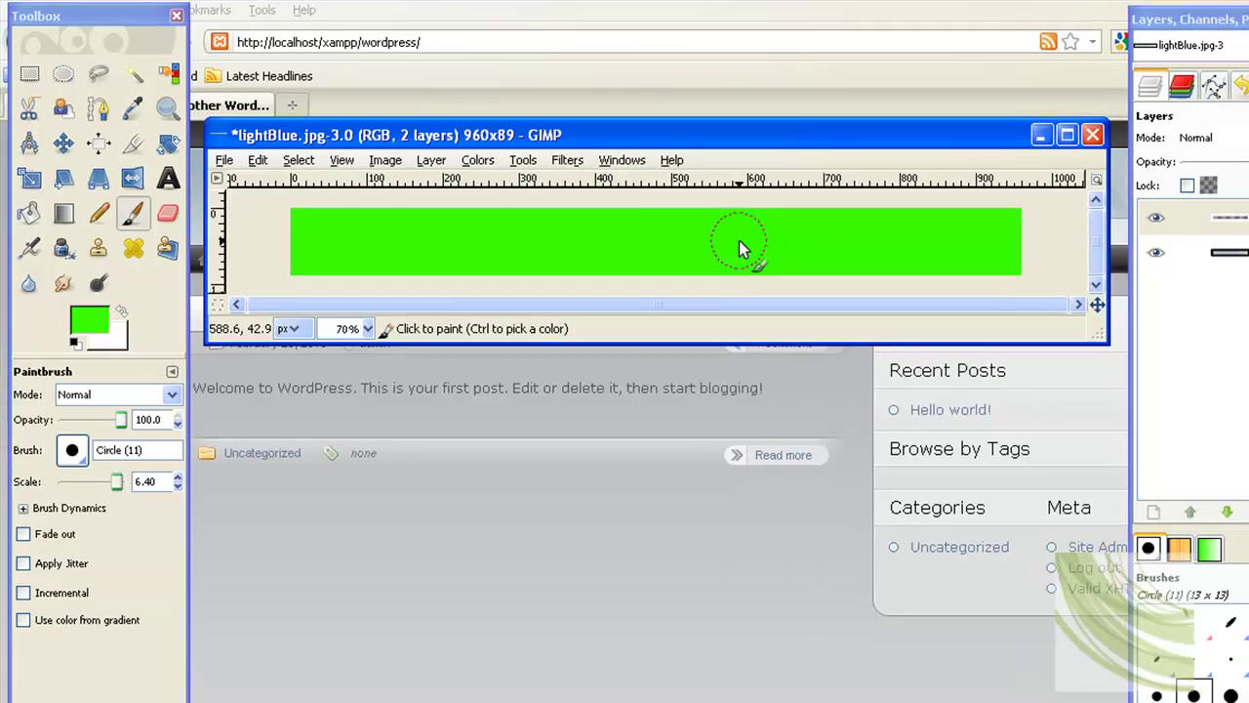
mouse_move(739, 240)
left_mouse_down()
mouse_move(926, 219)
mouse_move(837, 252)
mouse_move(246, 240)
mouse_move(352, 253)
mouse_move(881, 252)
mouse_move(933, 235)
mouse_move(925, 218)
mouse_move(271, 192)
mouse_move(271, 239)
mouse_move(336, 247)
mouse_move(864, 267)
mouse_move(934, 242)
mouse_move(891, 212)
left_mouse_up()
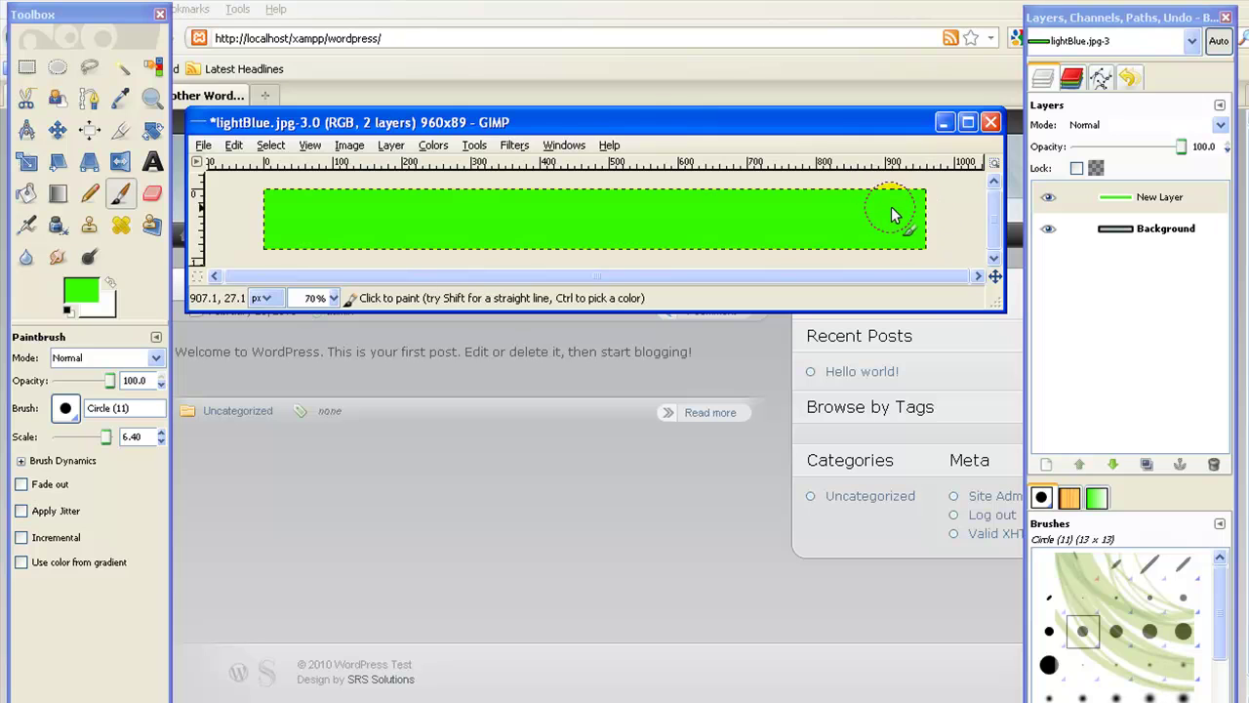
Compare the green New Layer against the original and lower its opacity to 48.6.
left_click(1123, 200)
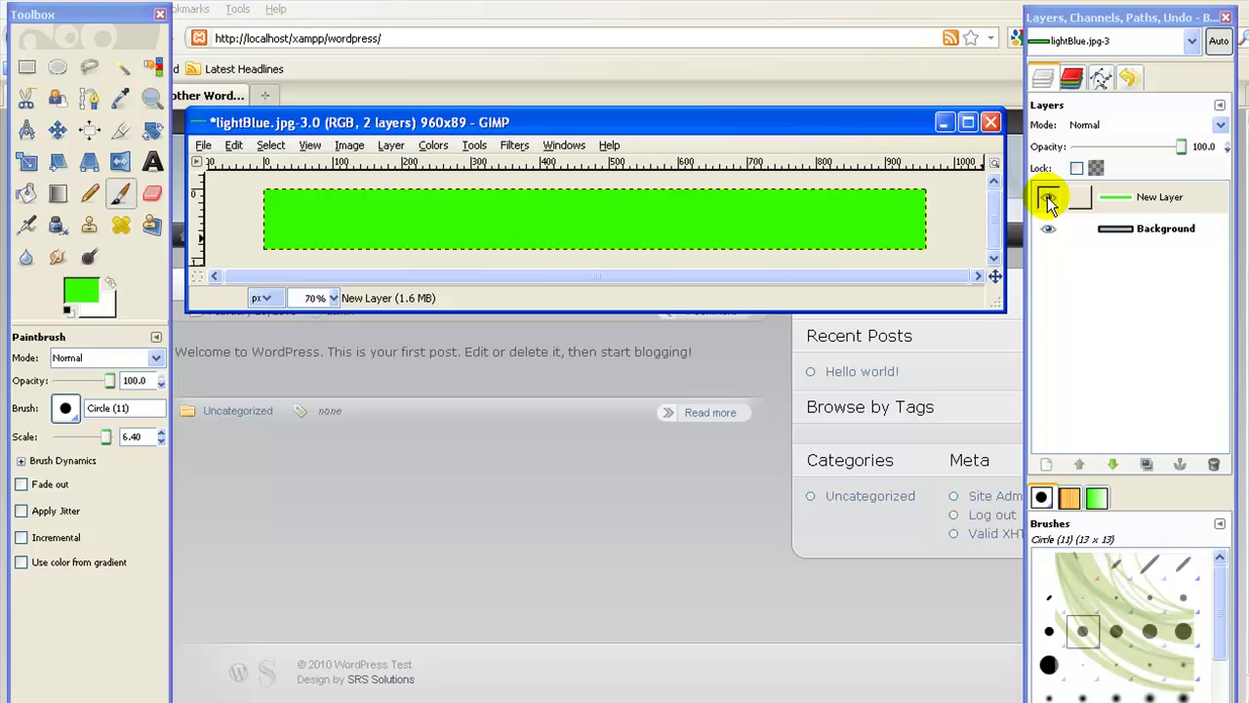
left_click(1048, 199)
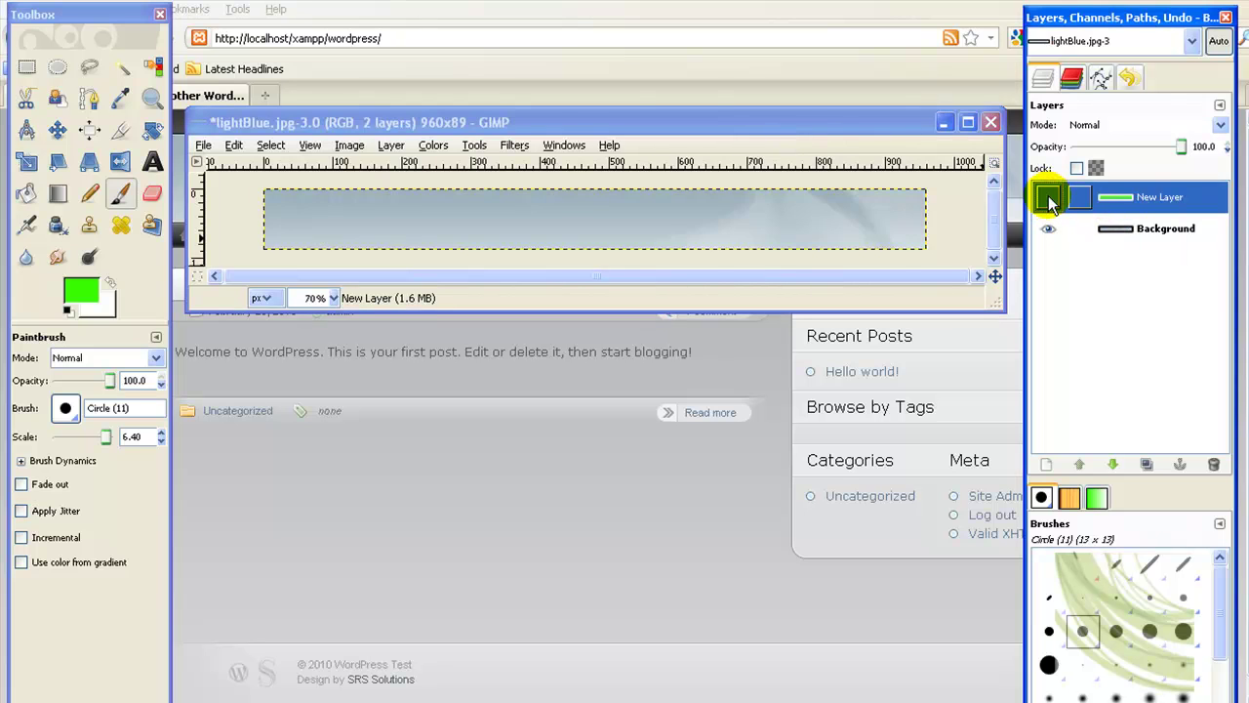
left_click(1049, 199)
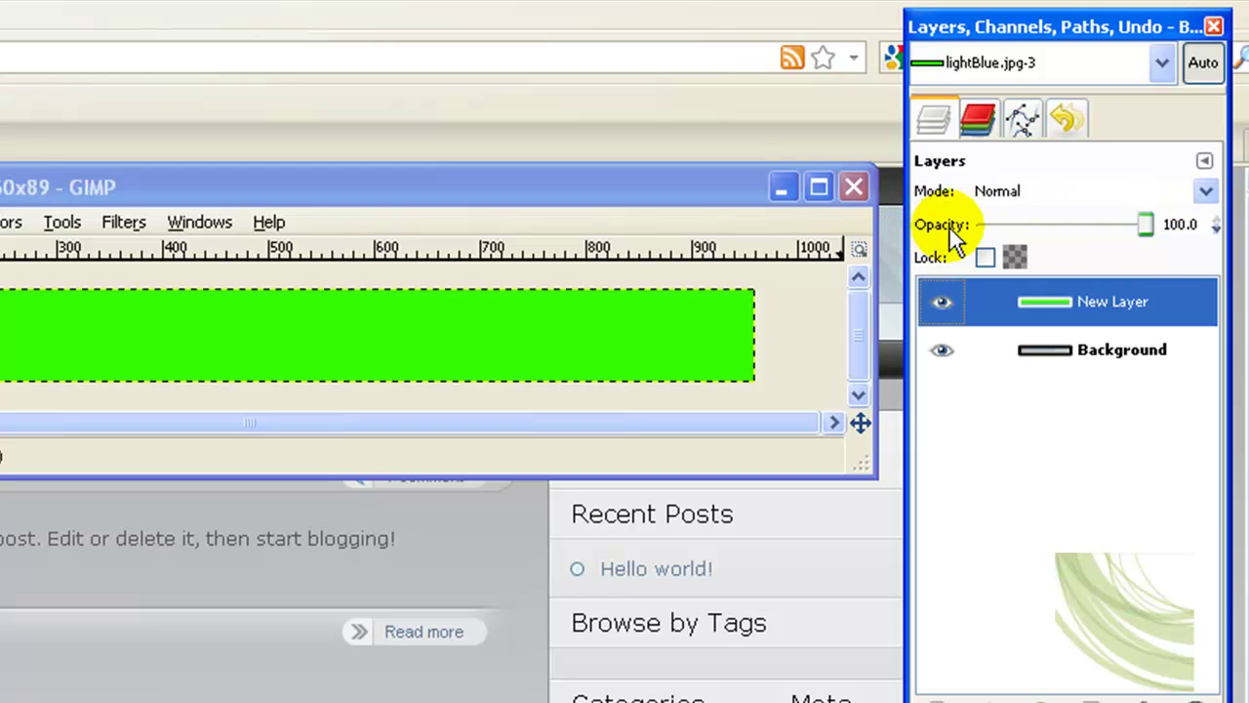
left_click_drag(1145, 225, 1070, 221)
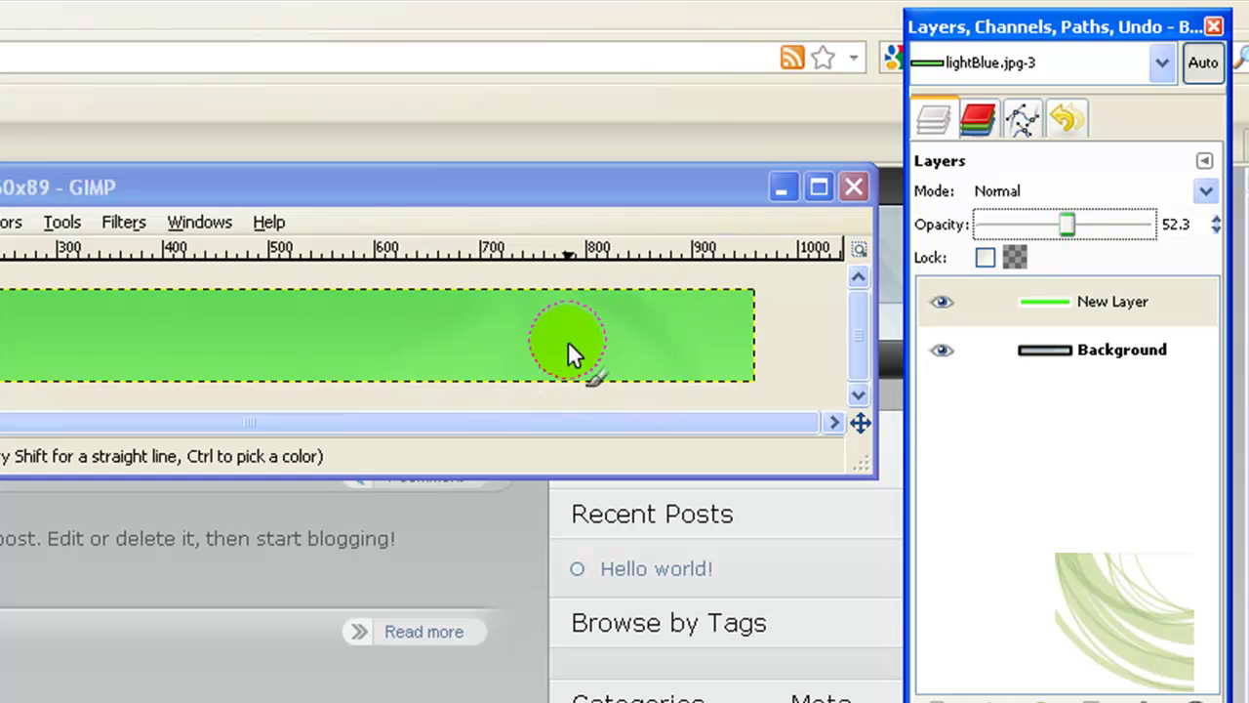
left_click(949, 300)
key("Delete")
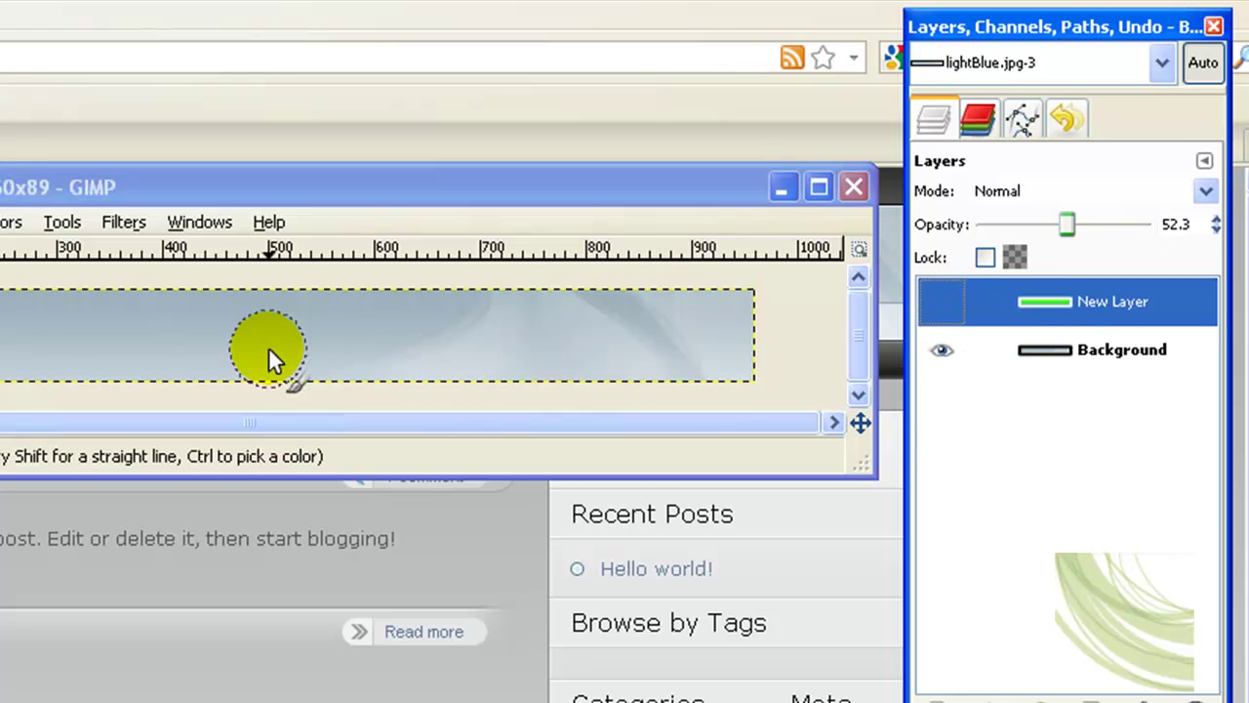
left_click(941, 299)
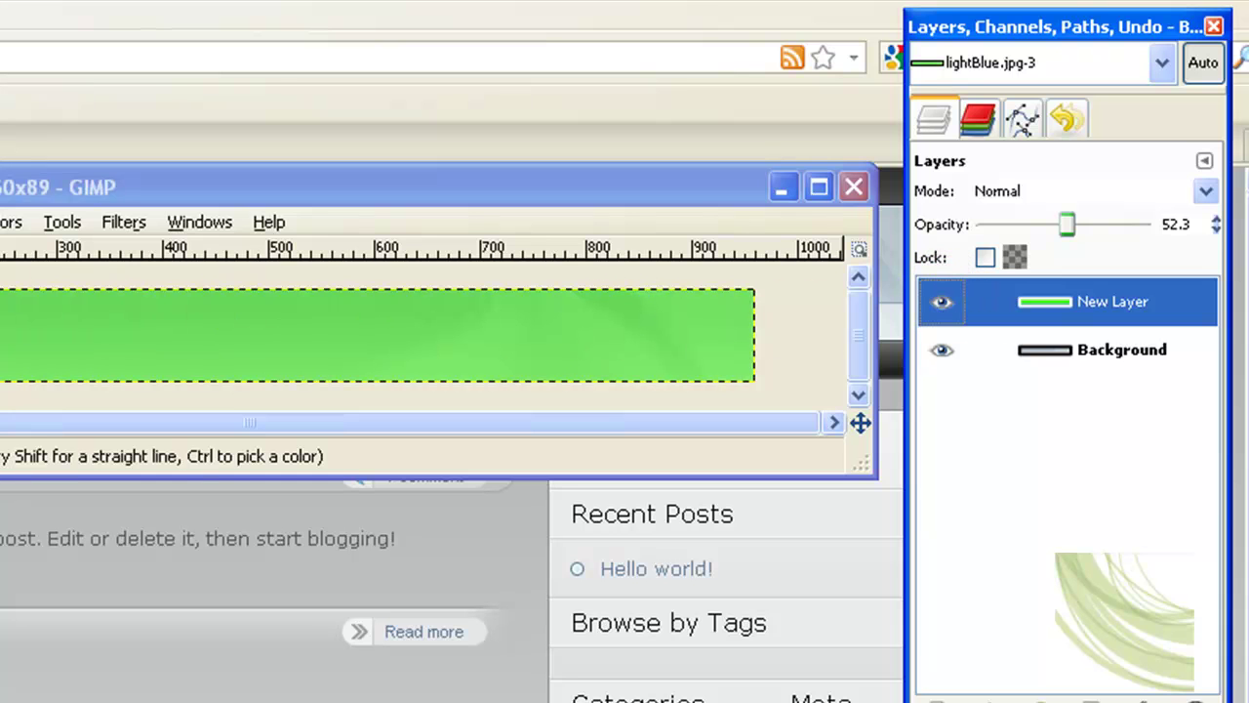
left_click_drag(1067, 225, 1063, 227)
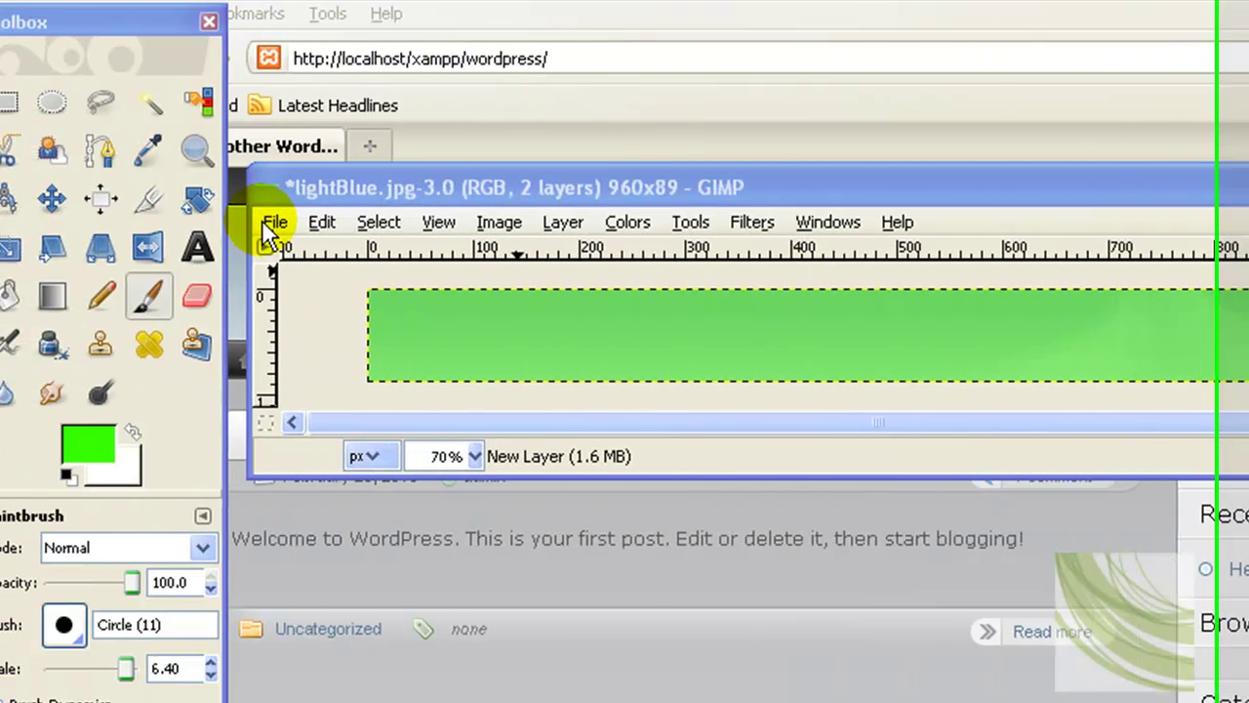
Overwrite lightBlue.jpg in the header folder with the flattened green JPEG, then return to Firefox.
left_click(272, 224)
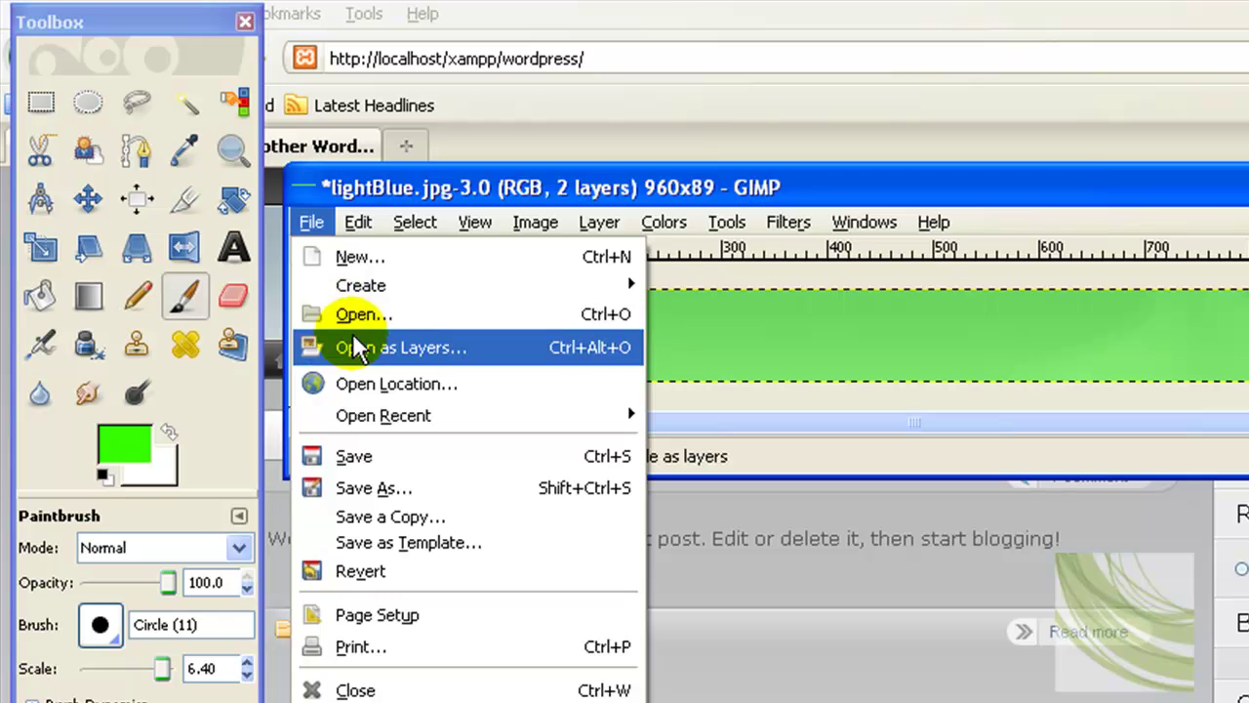
left_click(386, 487)
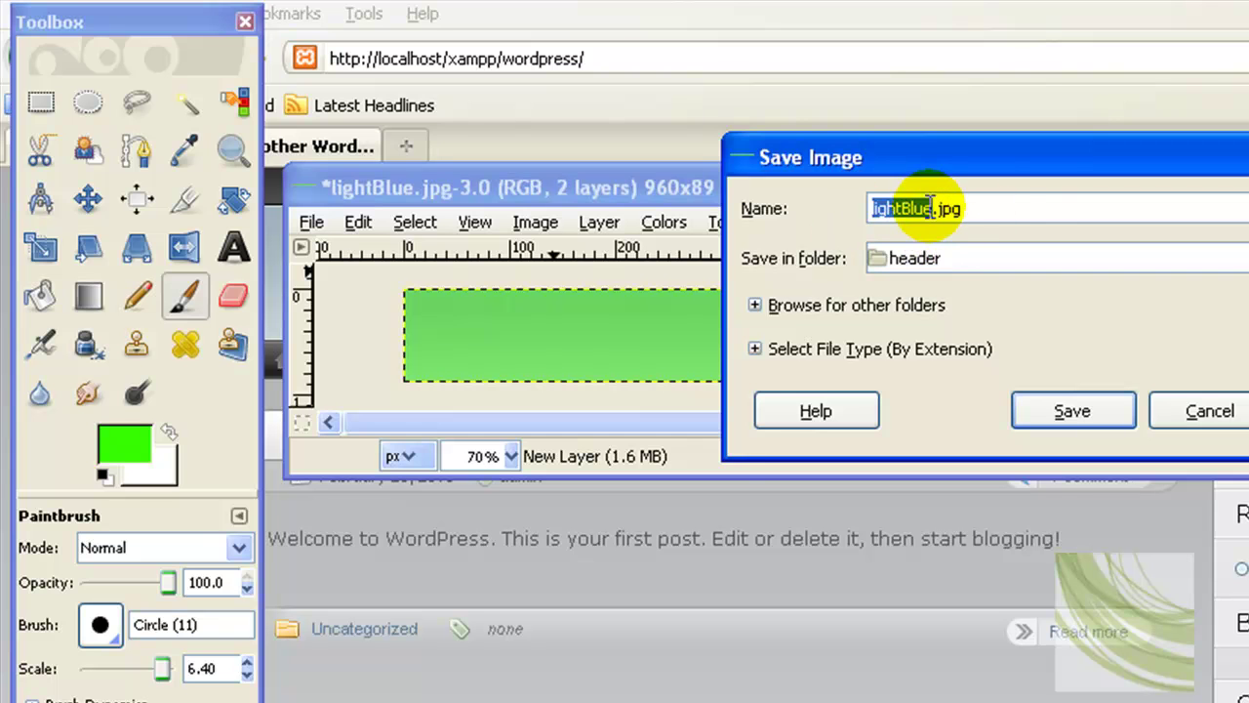
left_click(1081, 409)
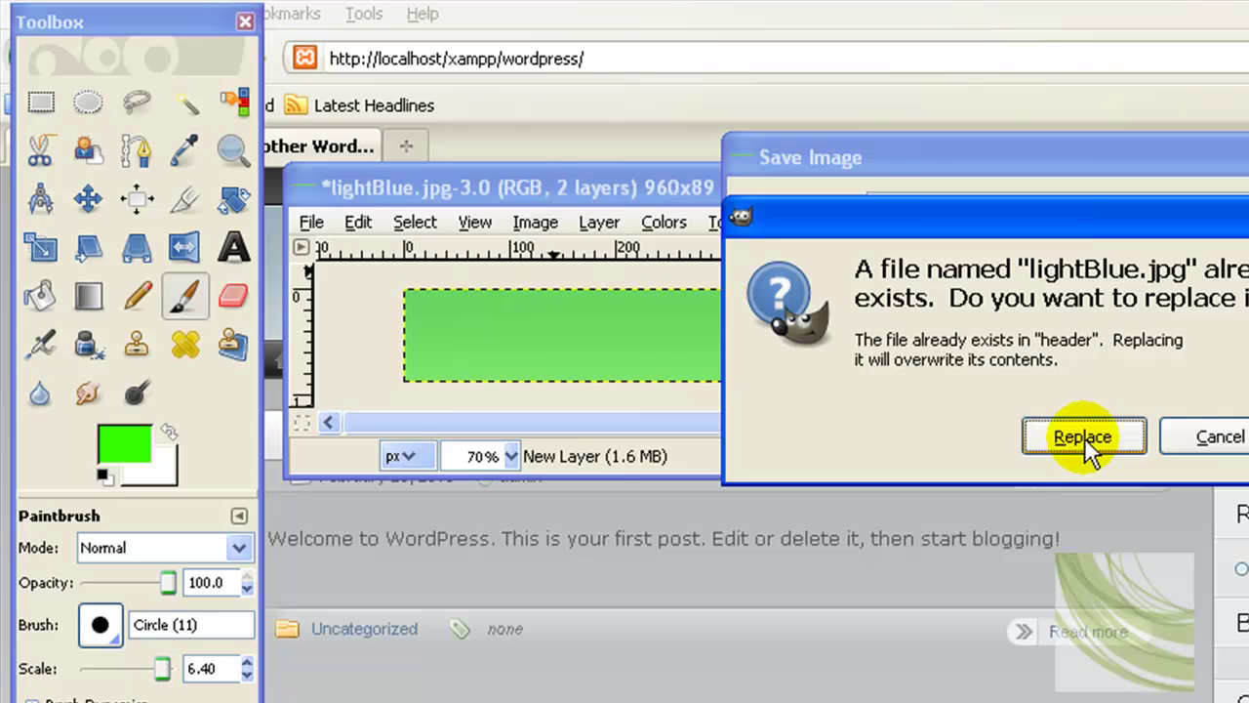
left_click(1084, 438)
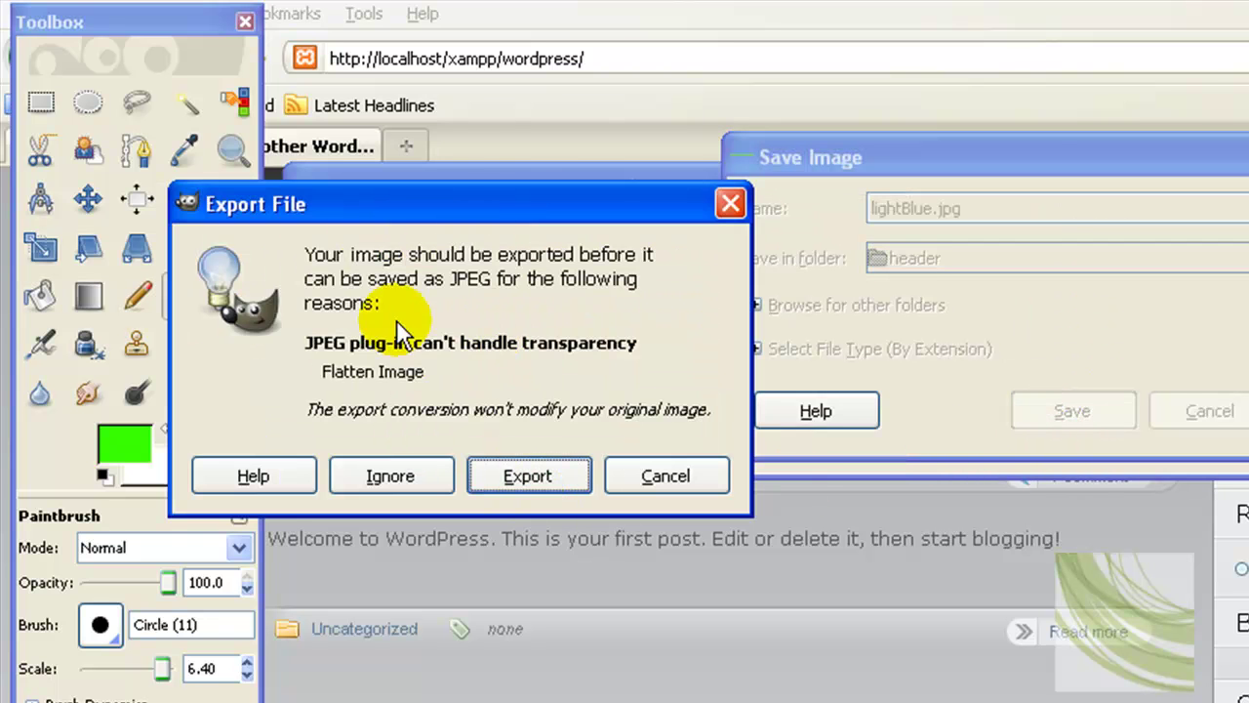
left_click(526, 475)
left_click(426, 576)
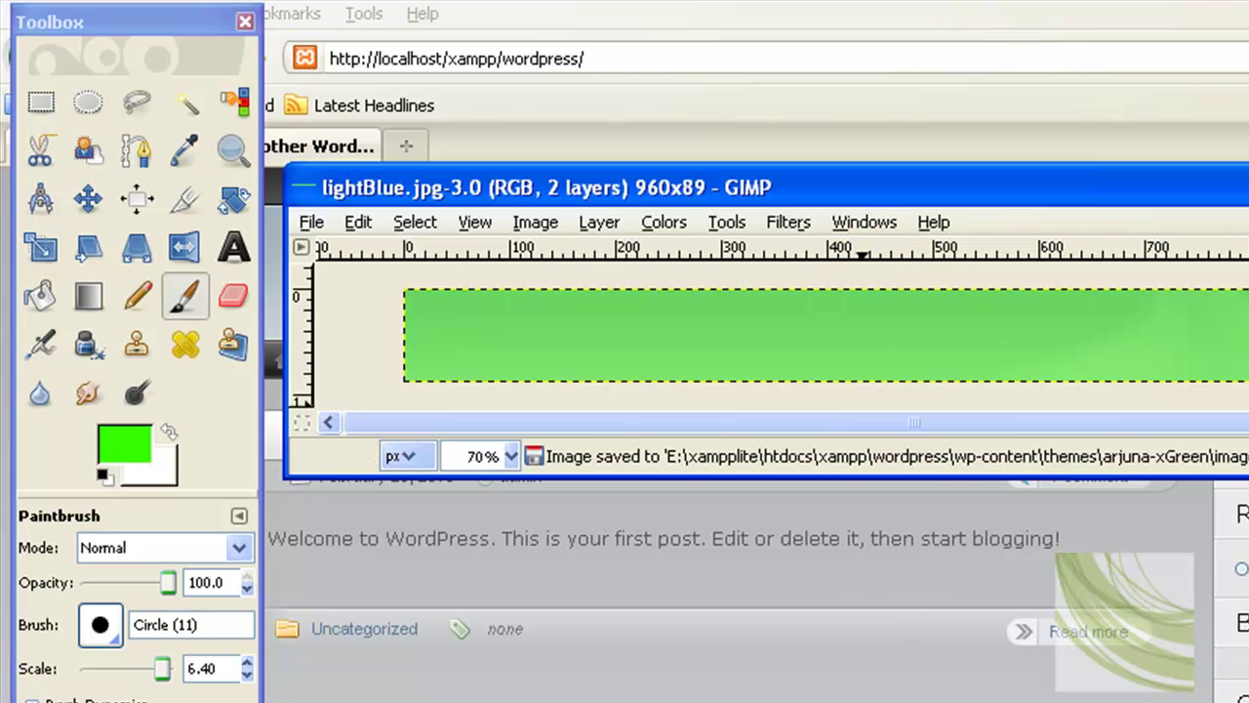
key("alt+Tab")
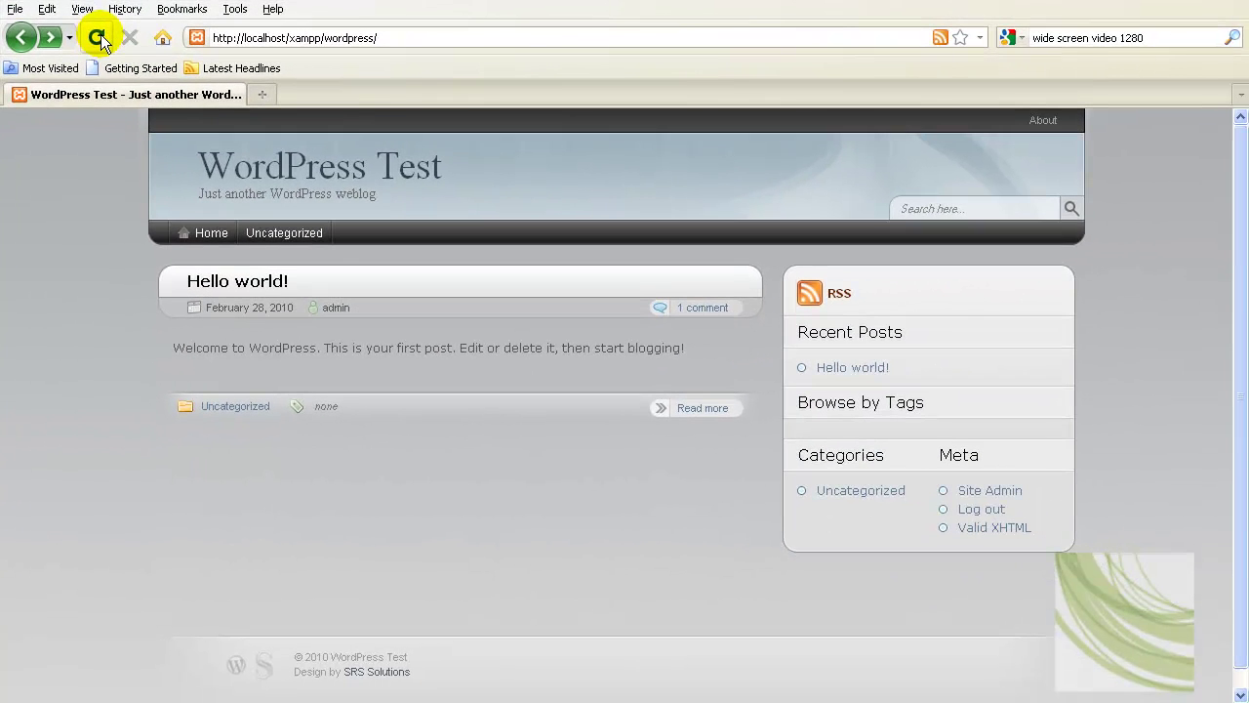
Reload the WordPress Test page so the green header appears.
left_click(100, 38)
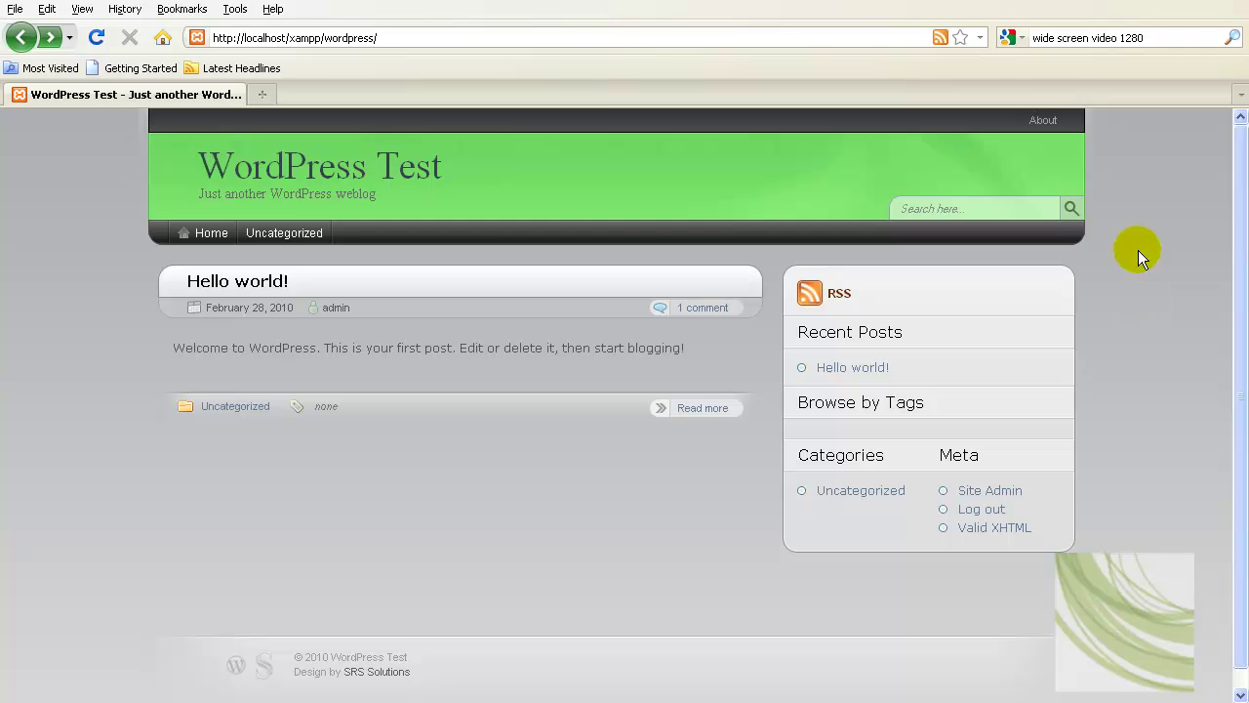
right_click(81, 344)
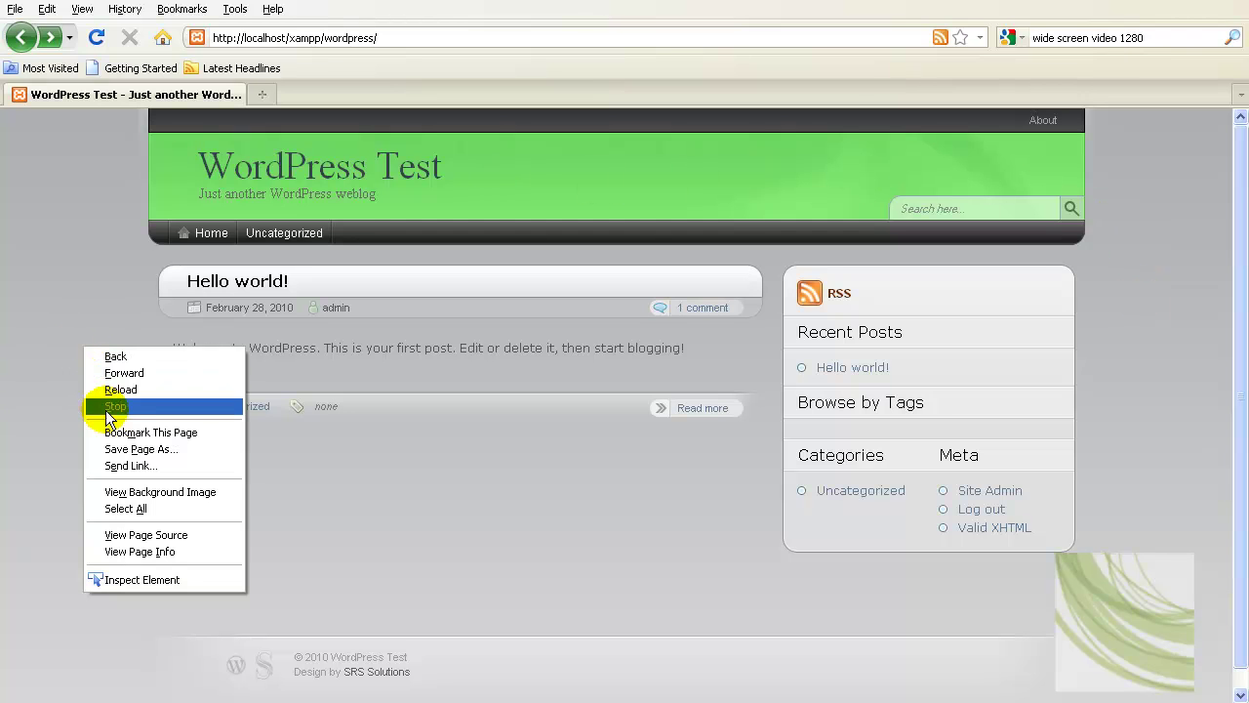
left_click(143, 492)
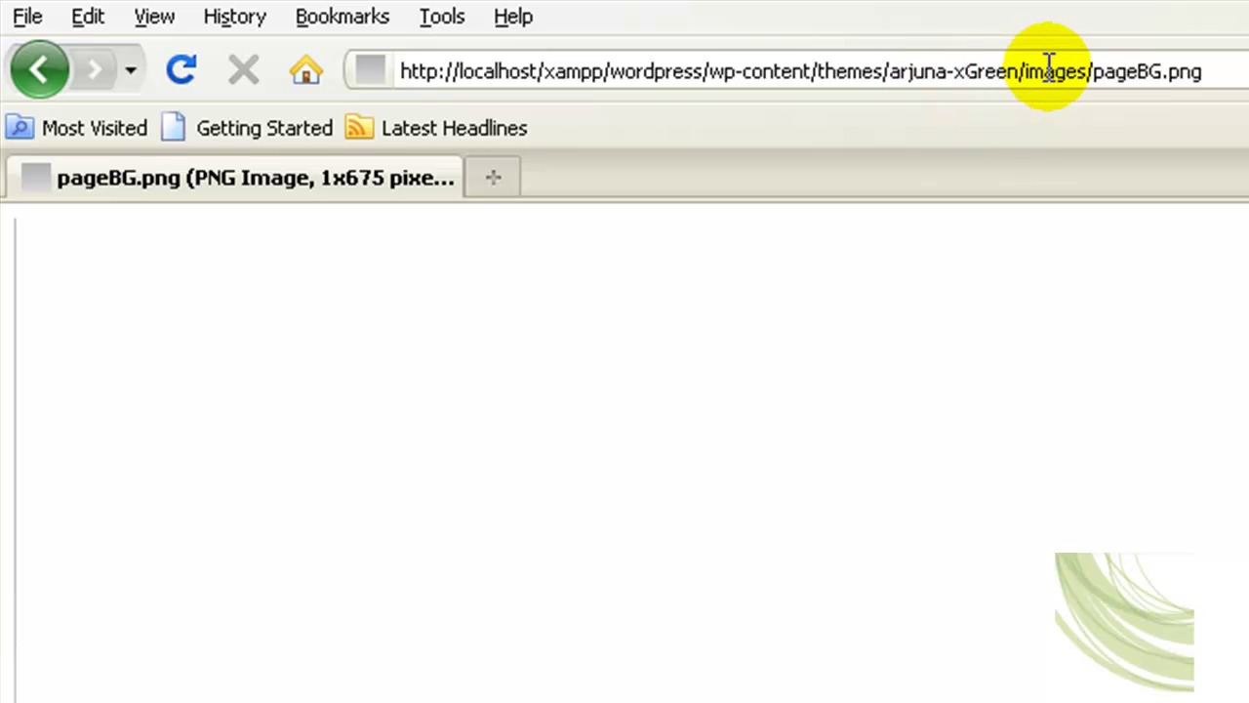
left_click_drag(1045, 72, 1128, 71)
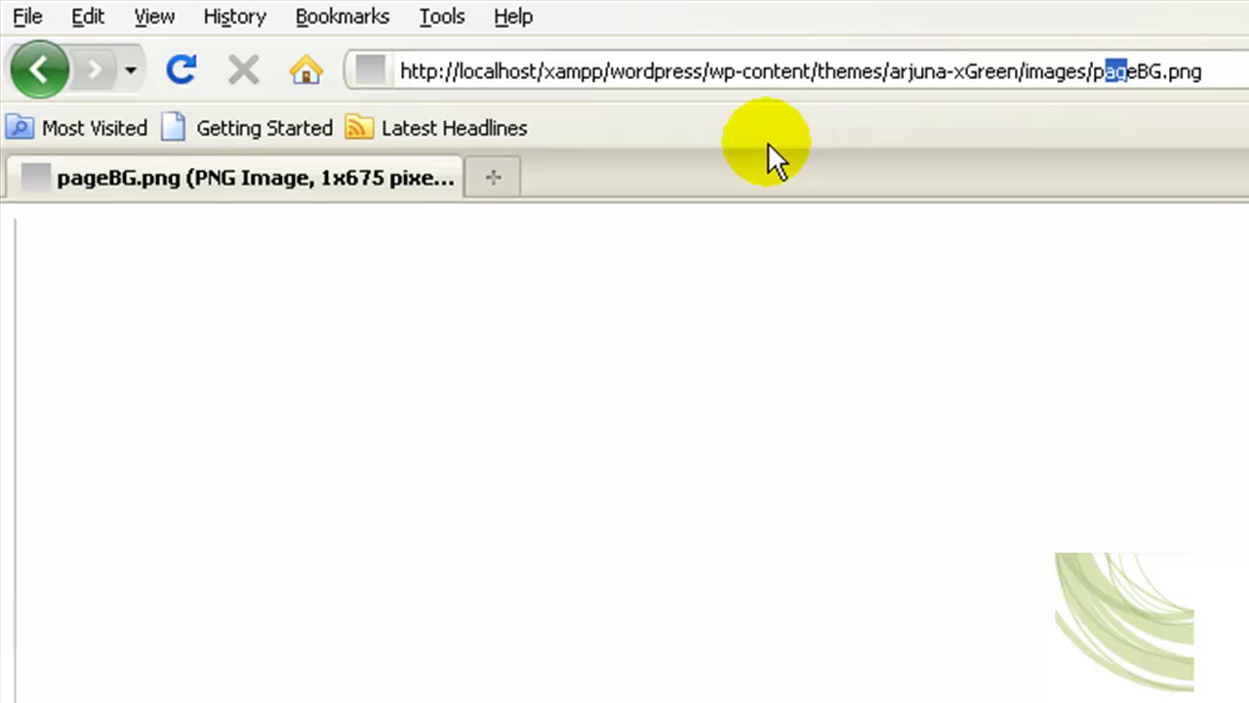
Close the finished lightBlue.jpg header image in GIMP.
left_click(34, 70)
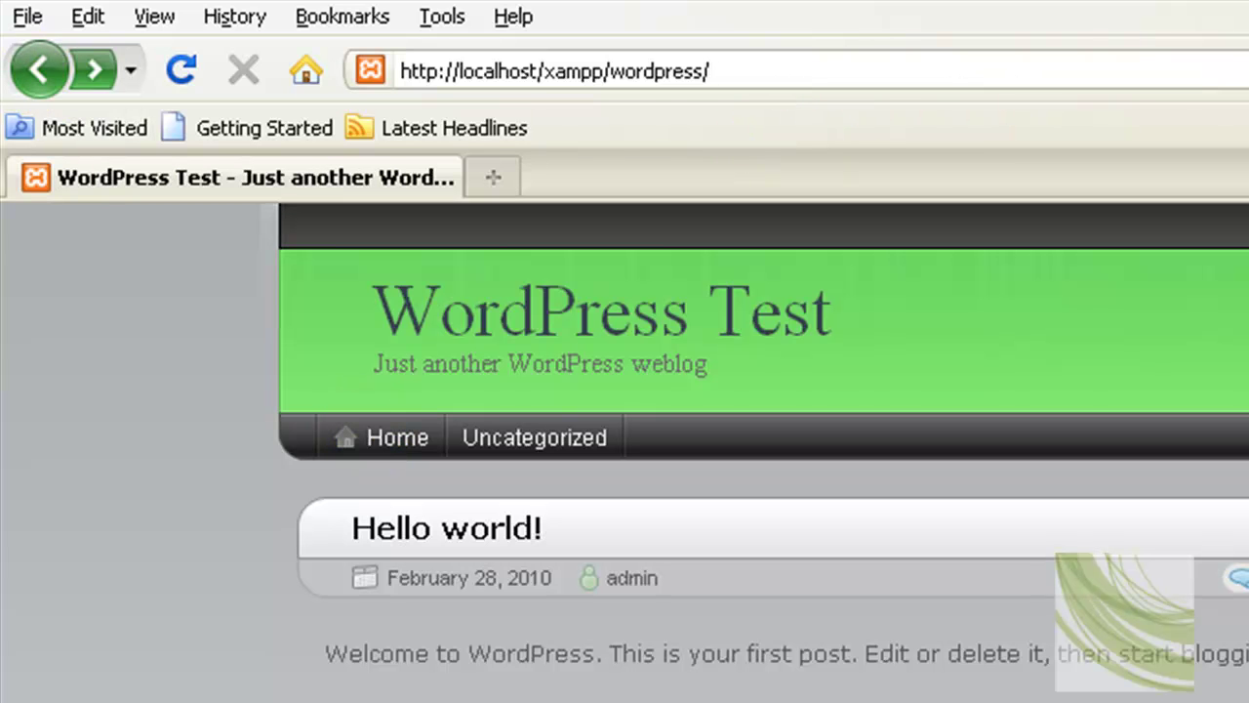
key("alt+Tab")
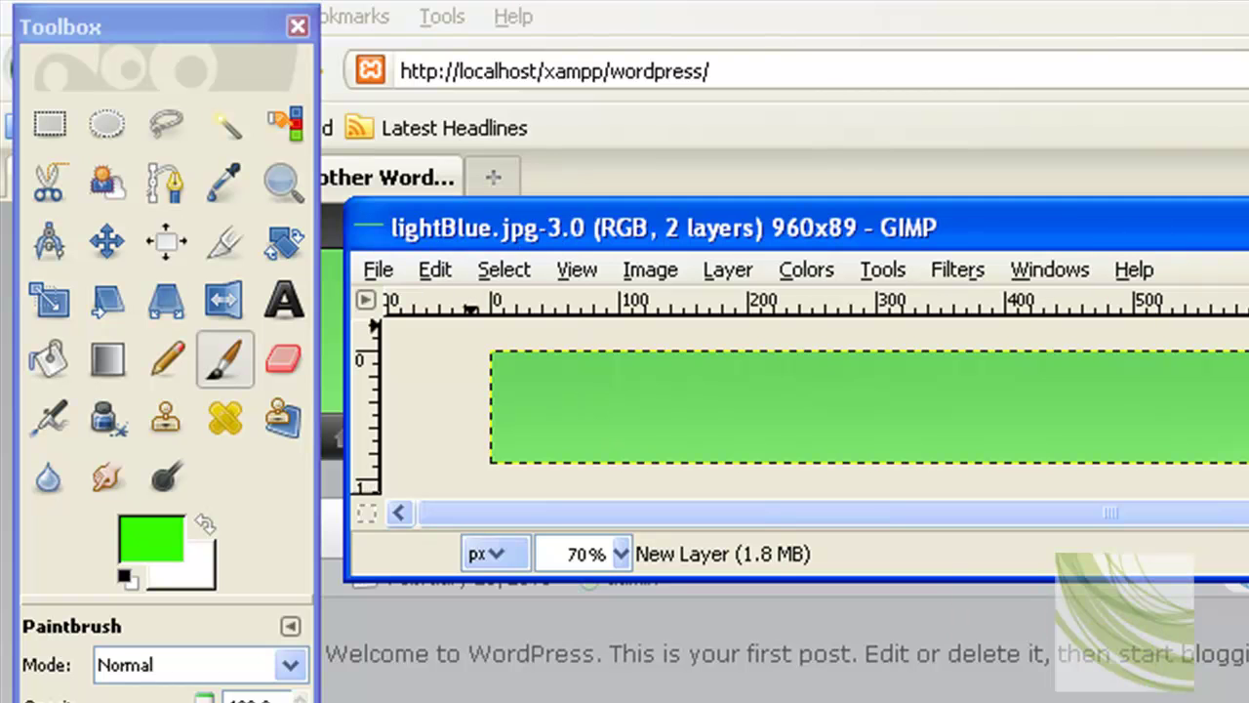
key("ctrl+w")
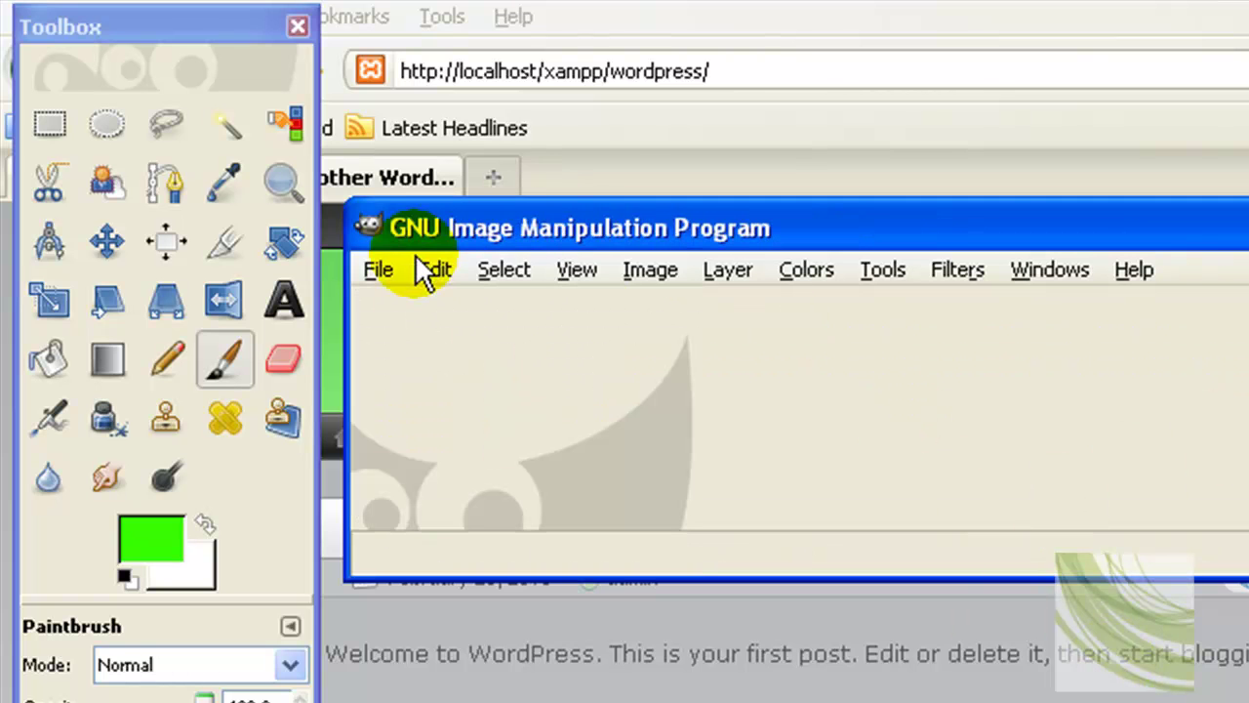
Open pageBG.png from the theme's images folder.
left_click(381, 267)
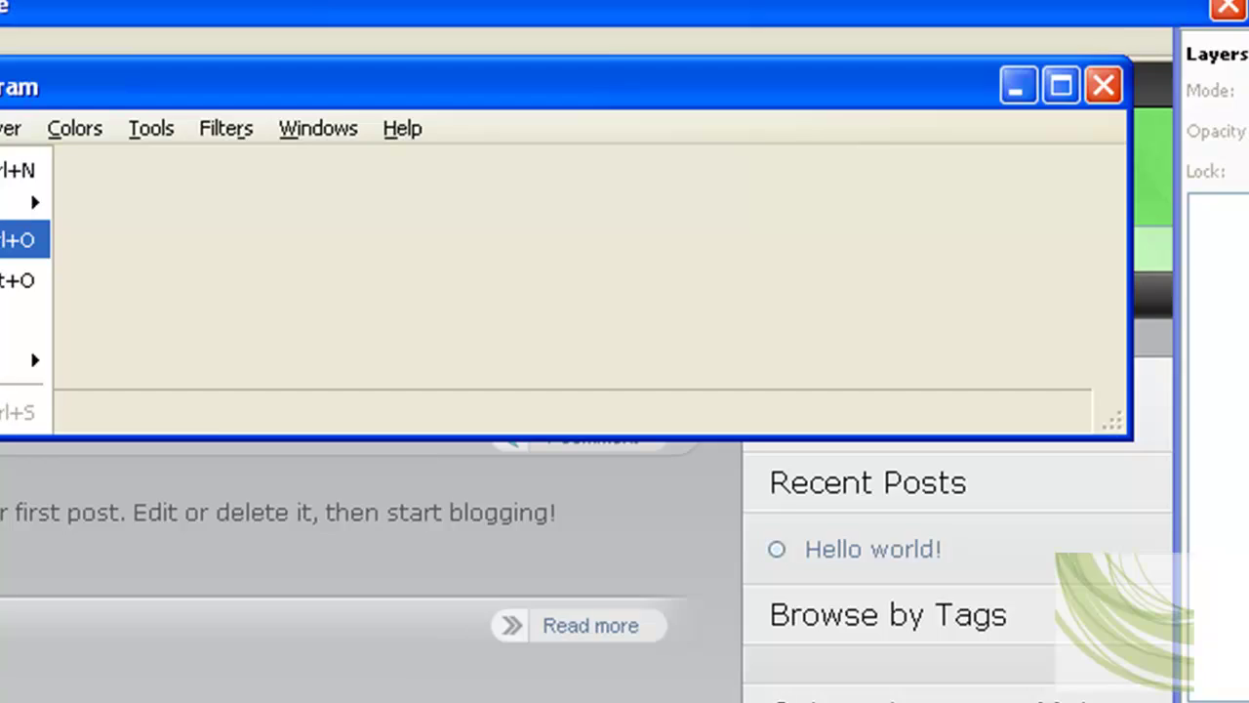
left_click(25, 240)
left_click(853, 79)
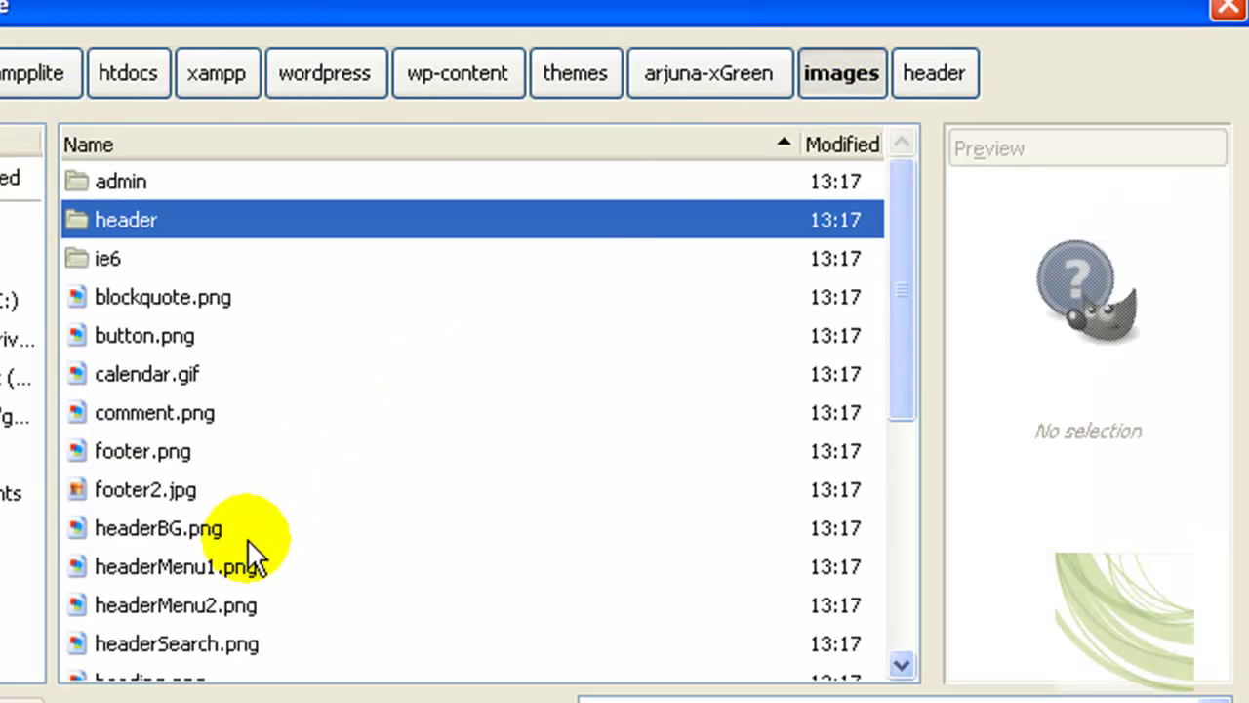
scroll(581, 518, "down", 3)
left_click(174, 529)
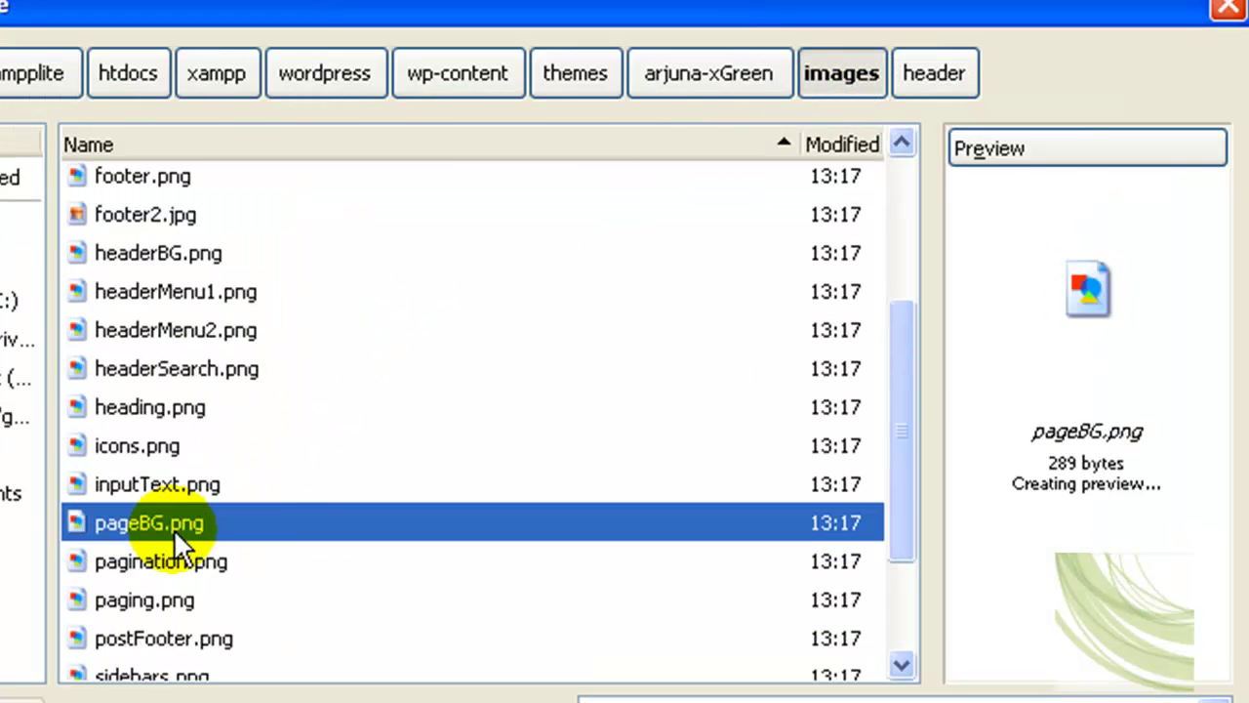
left_click(780, 693)
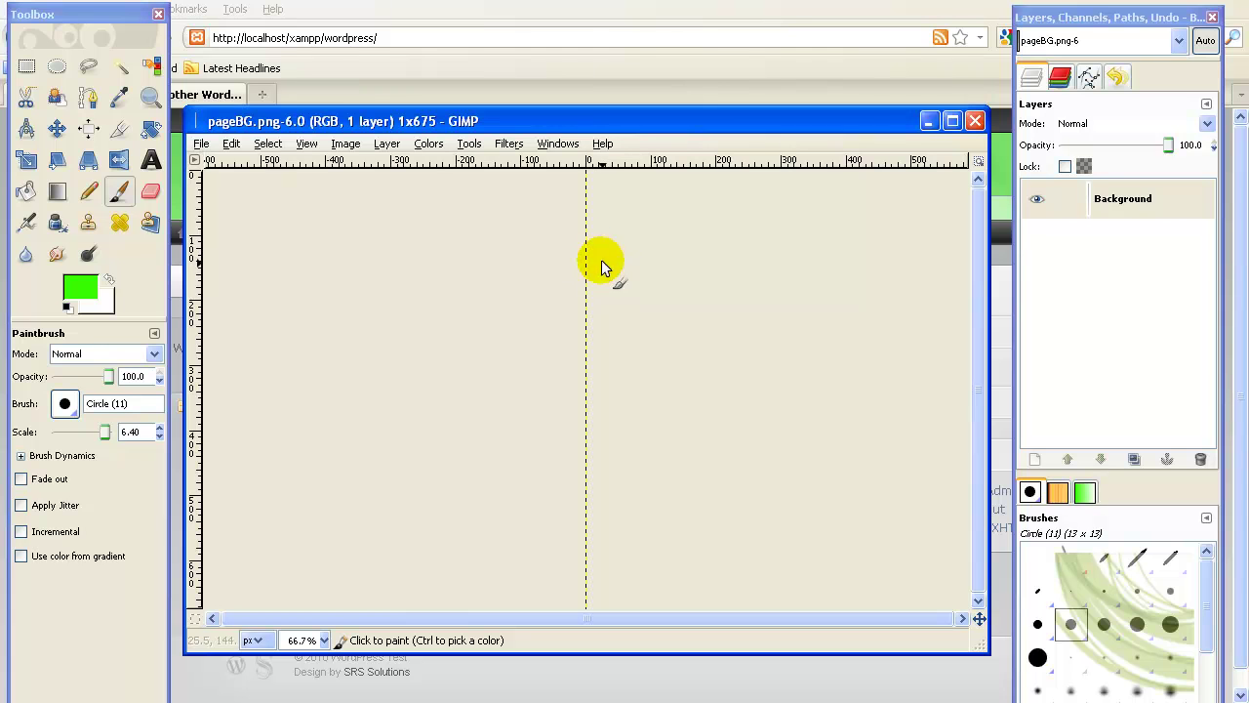
Zoom pageBG.png to 800% and shrink the paintbrush to scale 0.50.
left_click(324, 640)
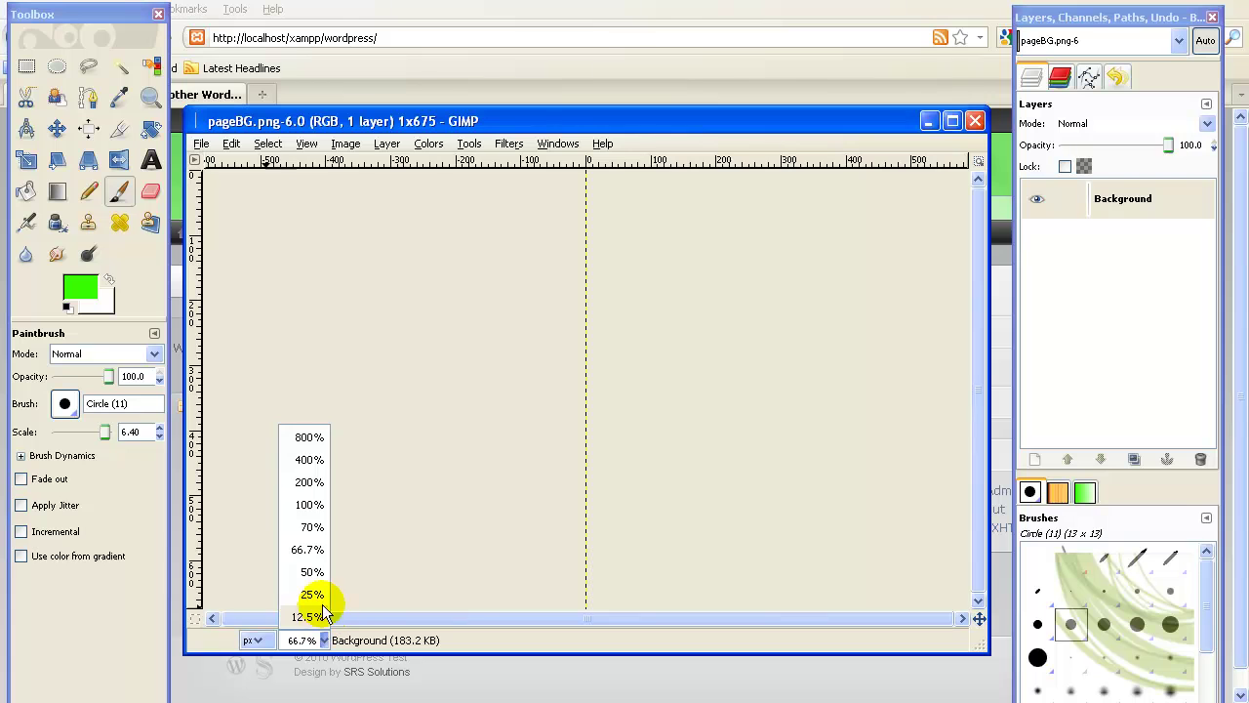
left_click(307, 437)
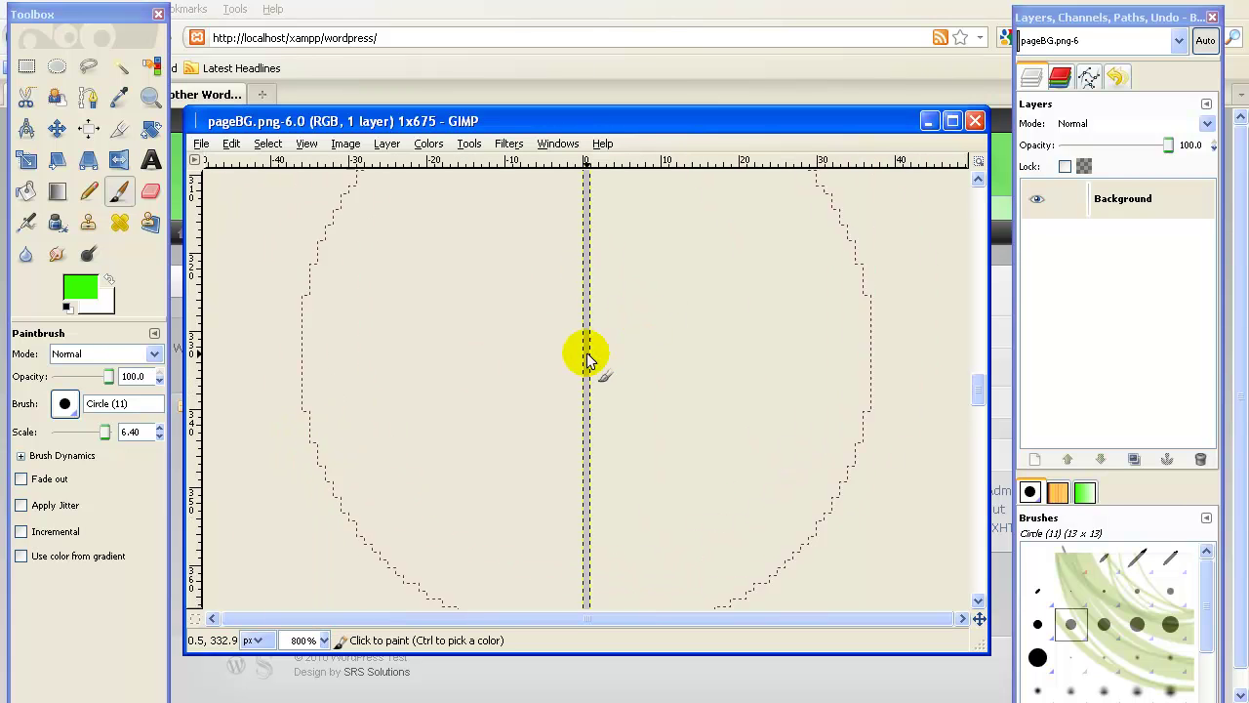
key("bracketleft")
key("bracketleft")
key("bracketleft")
key("bracketleft")
key("bracketleft")
key("bracketleft")
key("bracketleft")
key("bracketleft")
key("bracketleft")
key("bracketleft")
key("bracketleft")
key("bracketleft")
key("bracketleft")
key("bracketleft")
key("bracketleft")
key("bracketleft")
key("bracketleft")
key("bracketleft")
key("bracketleft")
key("bracketleft")
key("bracketleft")
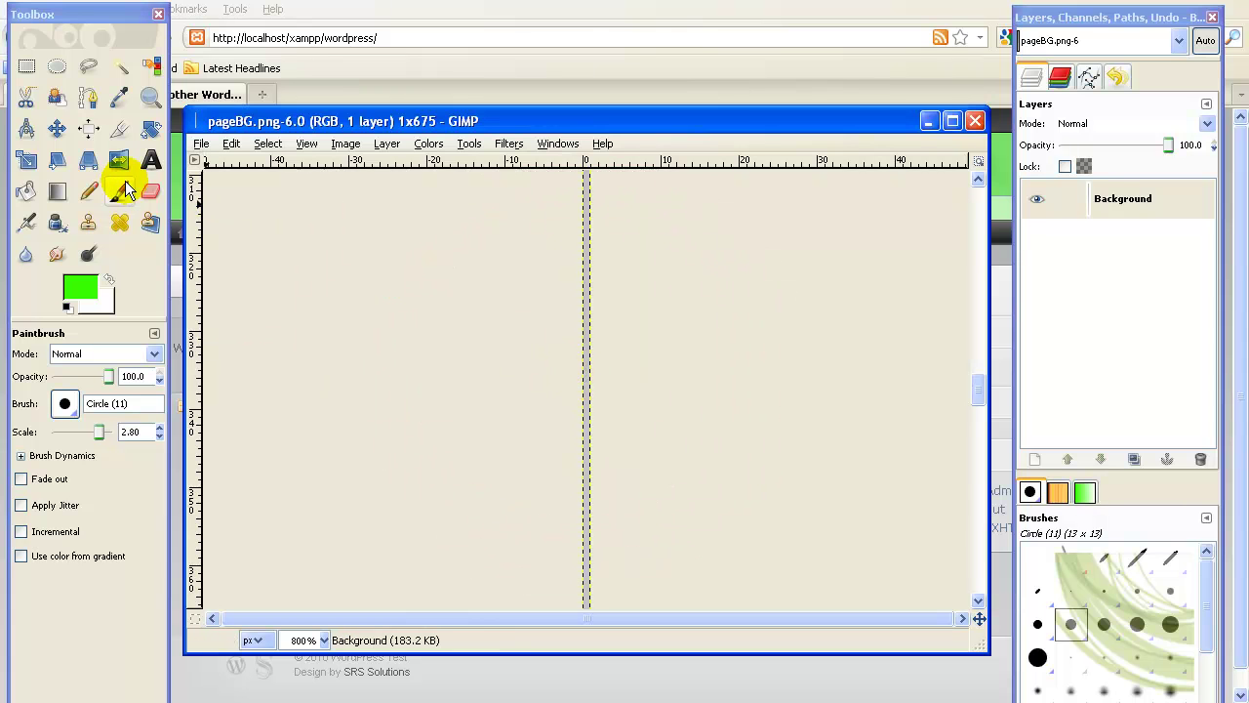
key("bracketleft")
key("bracketleft")
key("bracketleft")
key("bracketleft")
key("bracketleft")
key("bracketleft")
key("bracketleft")
key("bracketleft")
key("bracketleft")
key("bracketleft")
key("bracketleft")
key("bracketleft")
key("bracketleft")
key("bracketleft")
key("bracketleft")
key("bracketleft")
key("bracketleft")
key("bracketleft")
key("bracketleft")
key("bracketleft")
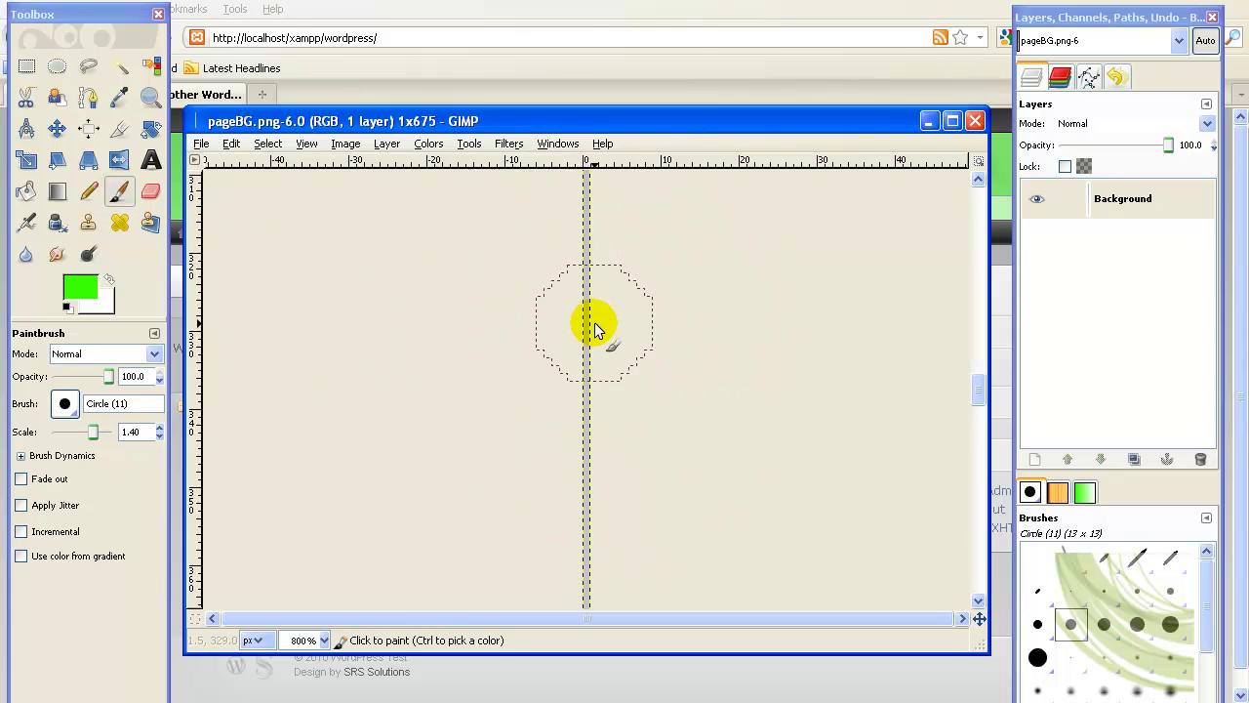
key("bracketright")
key("bracketright")
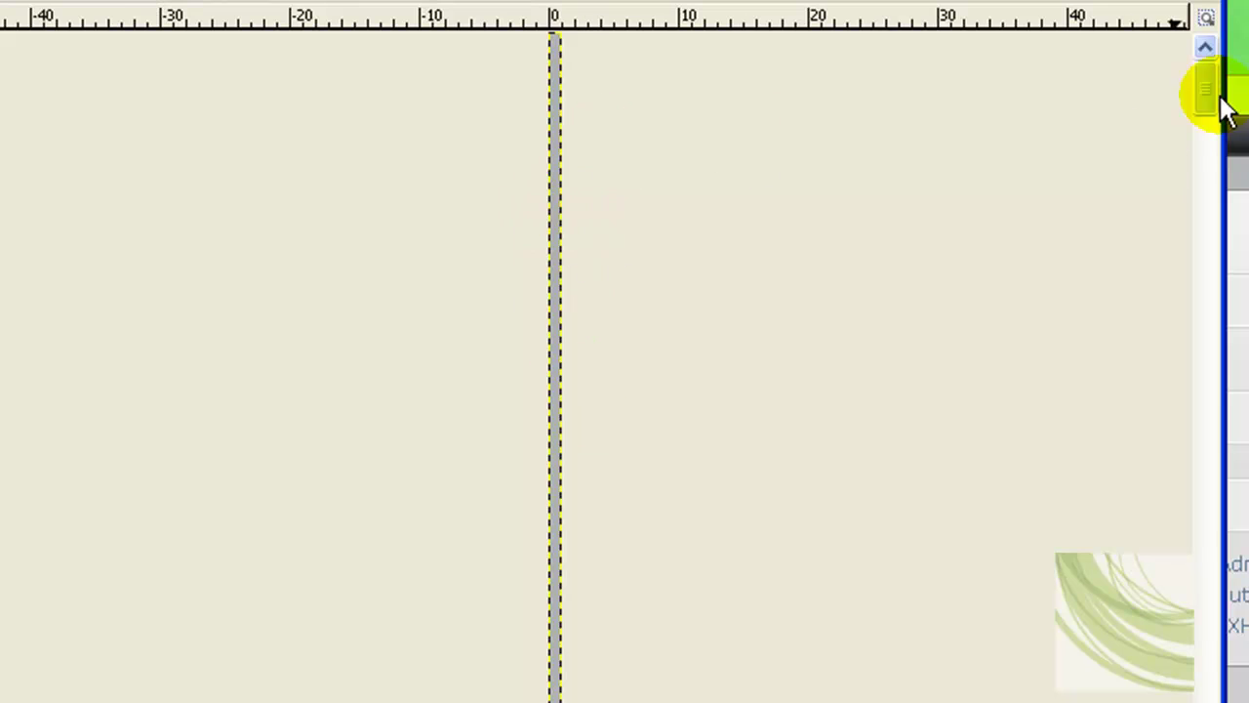
left_click_drag(1208, 103, 1207, 685)
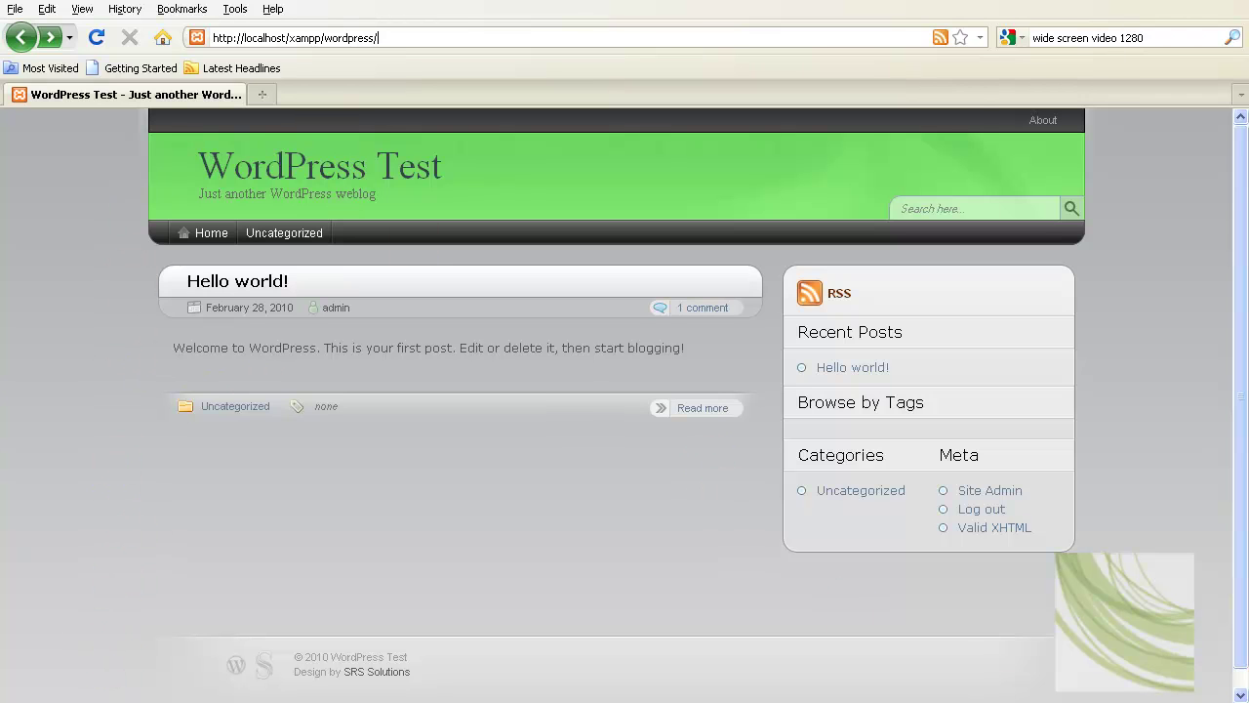
key("alt+Tab")
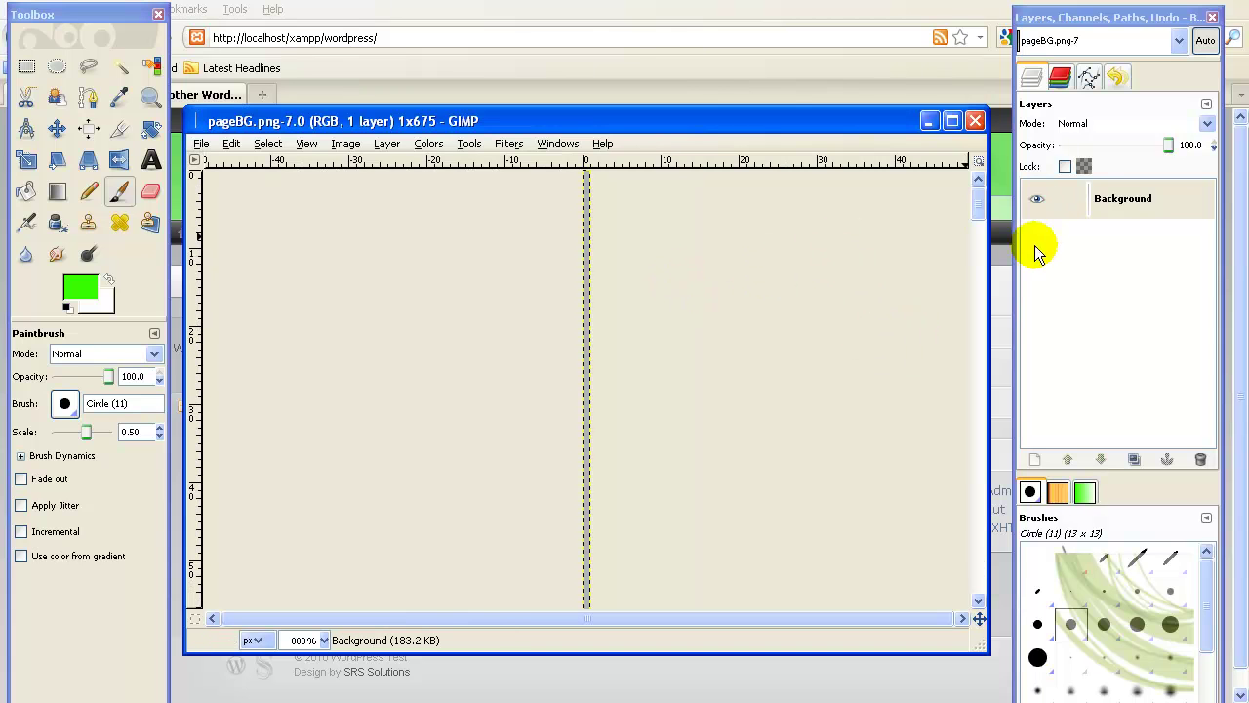
Add a transparent New Layer and paint its one-pixel column green from top to bottom.
left_click(1033, 456)
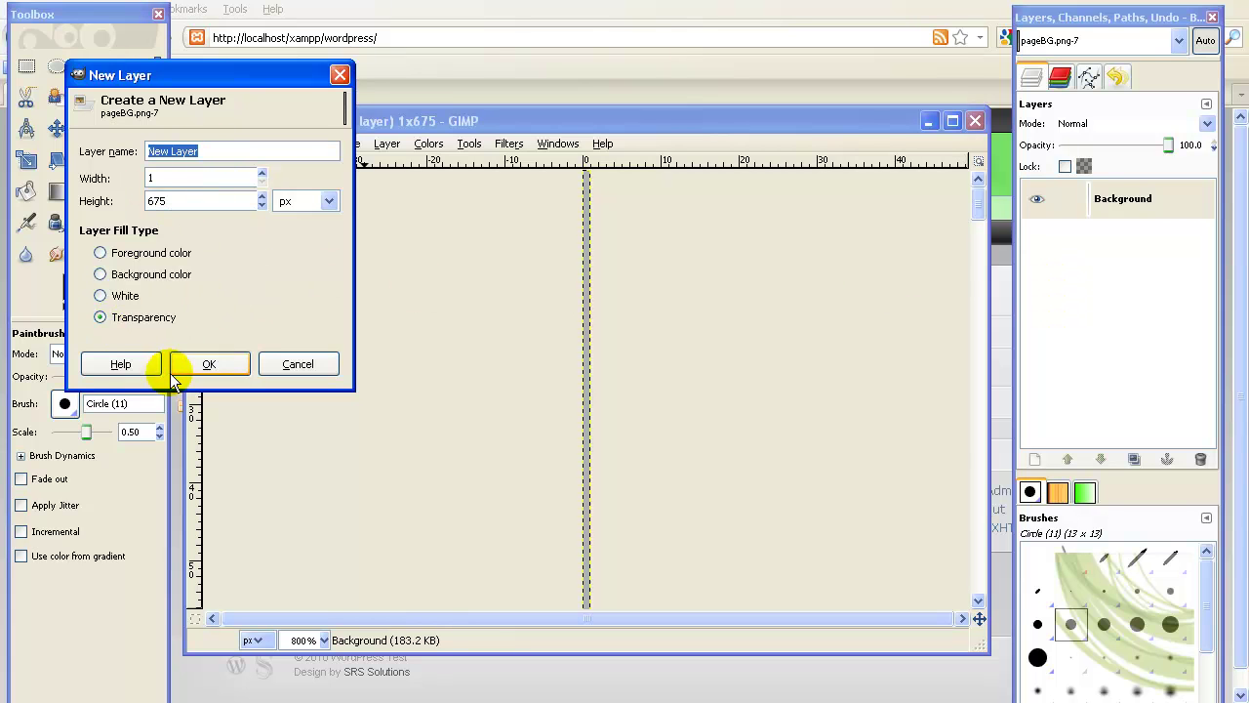
left_click(213, 365)
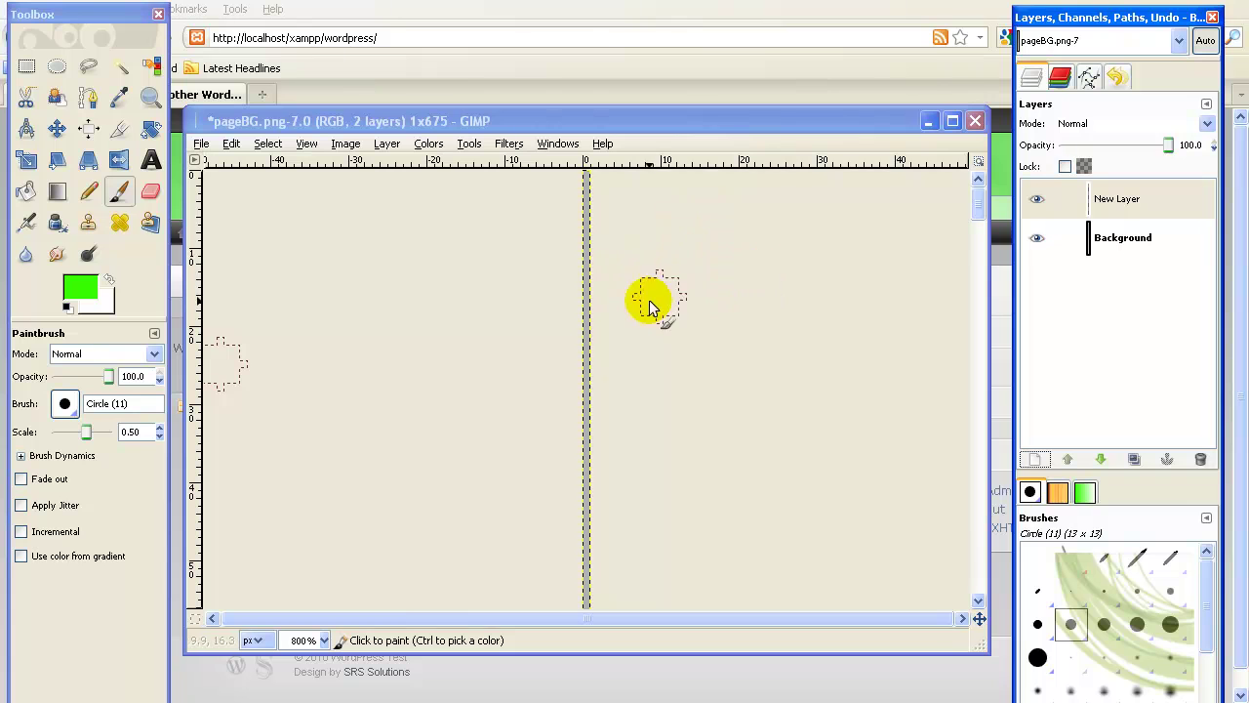
mouse_move(589, 369)
left_mouse_down()
mouse_move(597, 147)
mouse_move(568, 584)
mouse_move(588, 574)
left_mouse_up()
scroll(586, 418, "down", 5)
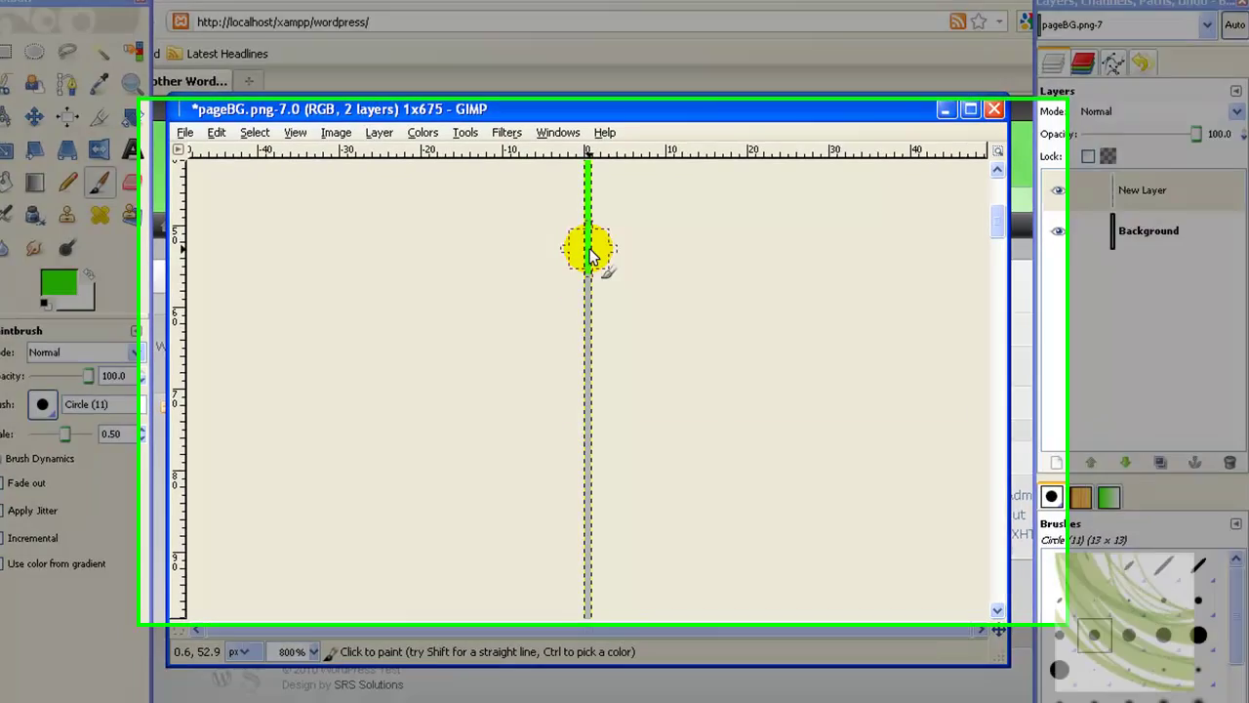
left_click_drag(588, 255, 588, 557)
scroll(681, 520, "down", 7)
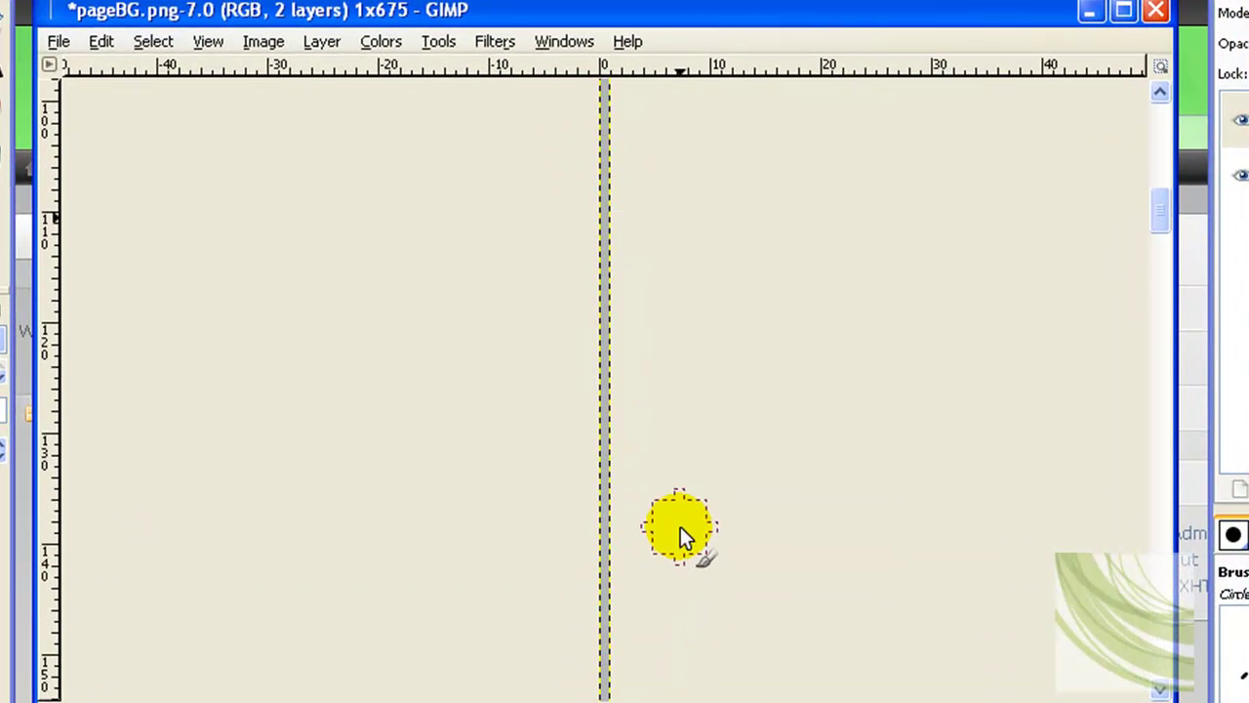
scroll(683, 282, "up", 1)
mouse_move(611, 151)
left_mouse_down()
mouse_move(586, 558)
mouse_move(613, 237)
left_mouse_up()
scroll(622, 513, "down", 6)
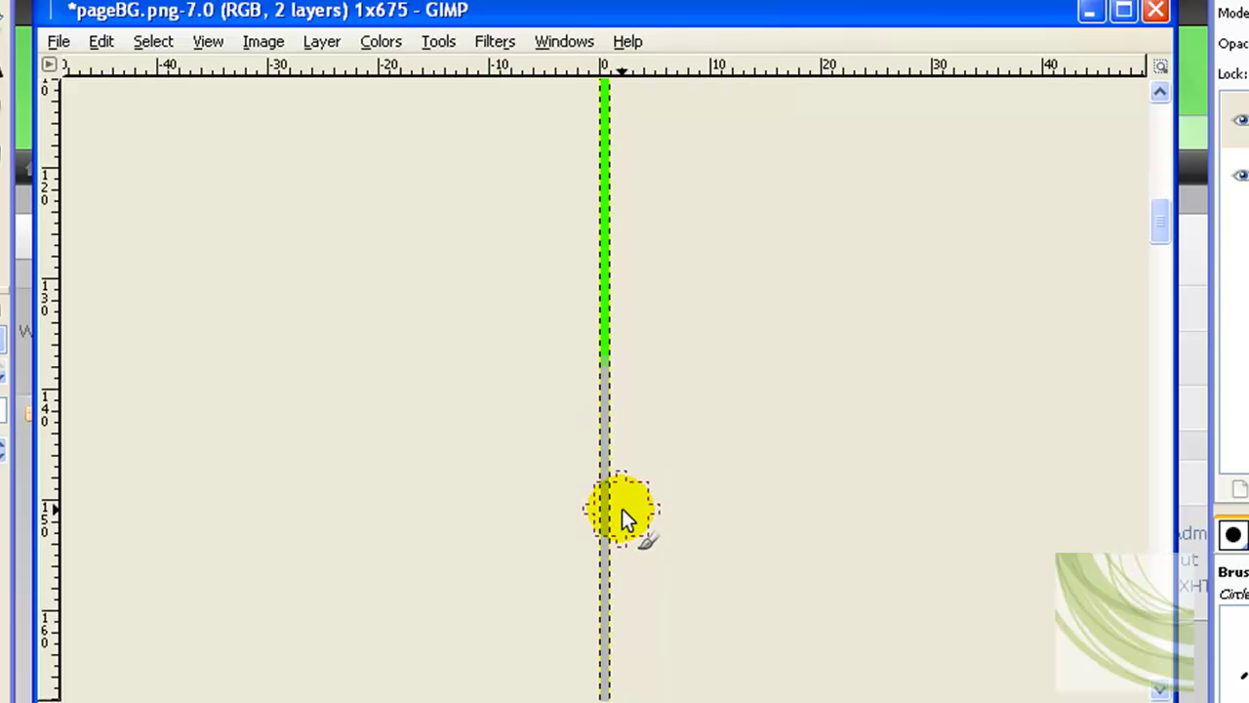
scroll(609, 231, "up", 1)
mouse_move(608, 218)
left_mouse_down()
mouse_move(611, 462)
mouse_move(614, 211)
mouse_move(614, 446)
left_mouse_up()
scroll(646, 387, "up", 10)
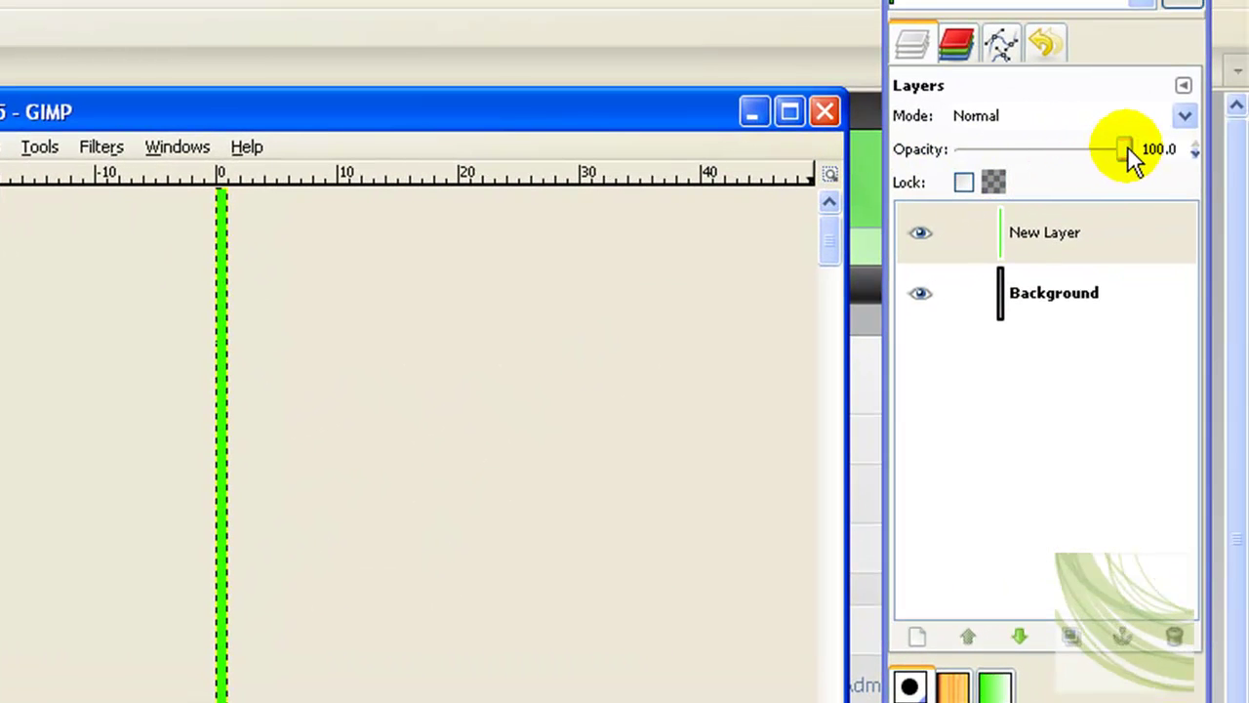
Set the green layer to 48.6% opacity and save it merged over pageBG.png.
left_click_drag(1152, 144, 1072, 146)
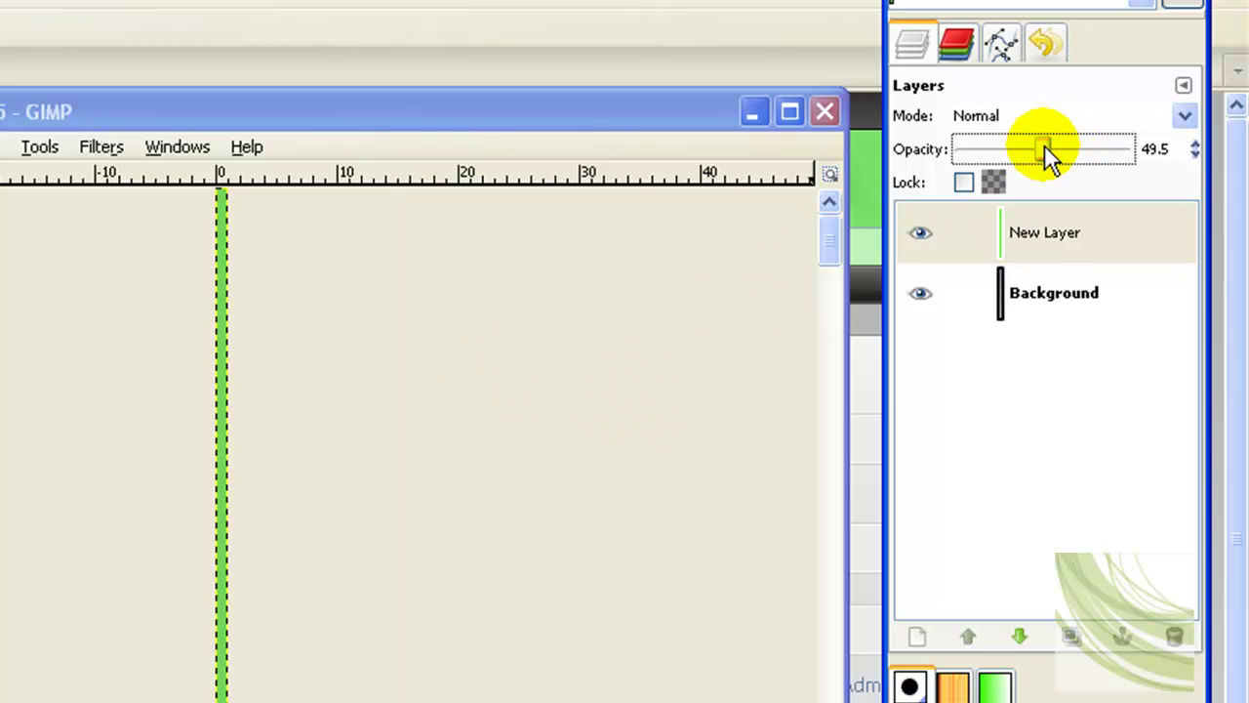
left_click_drag(1044, 145, 1042, 144)
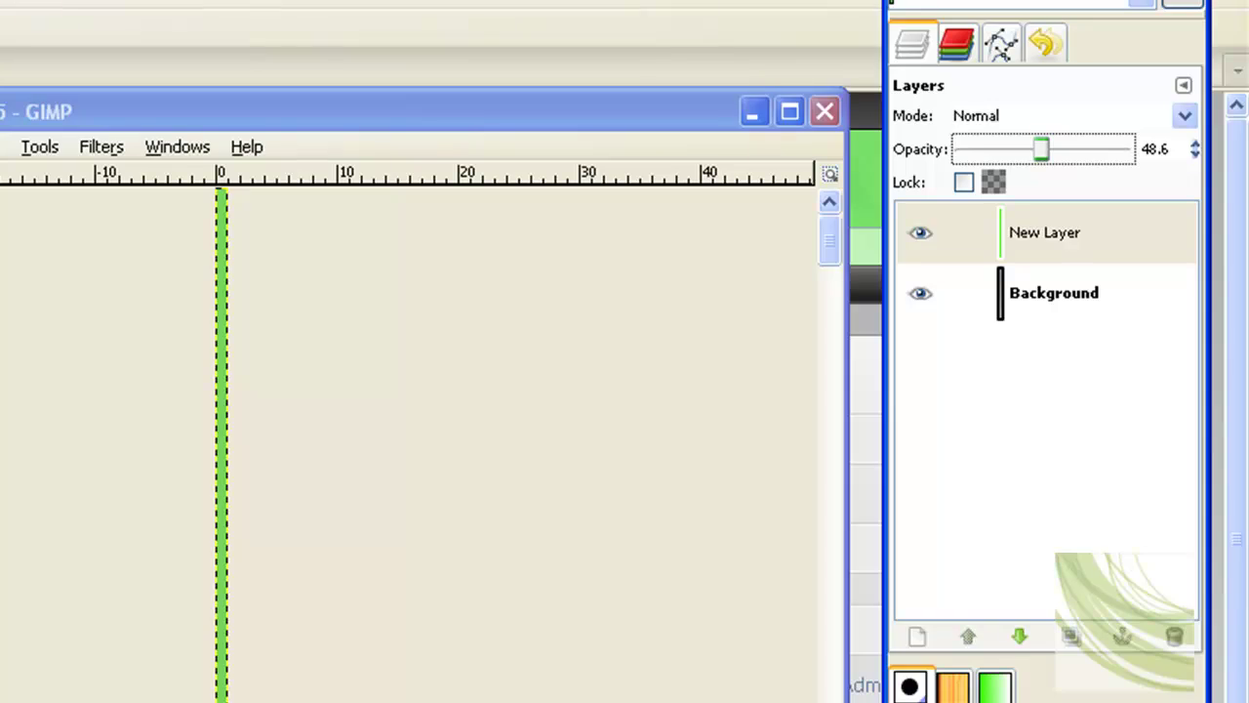
left_click(114, 162)
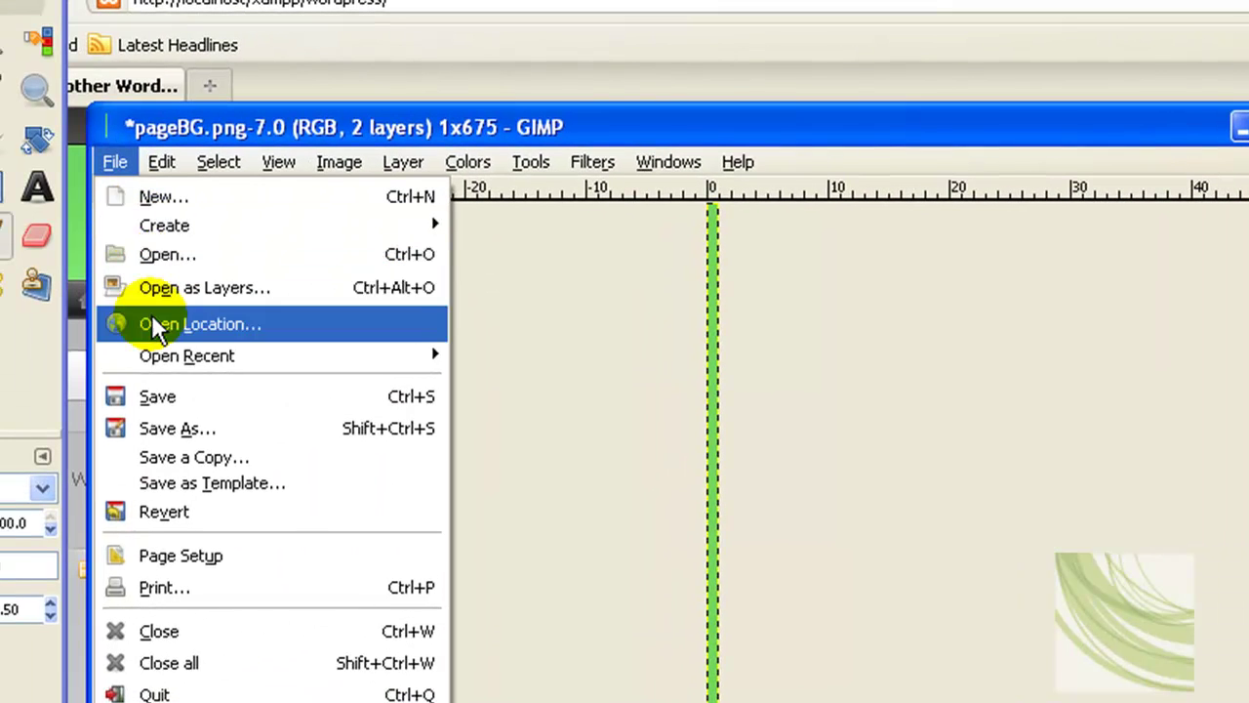
left_click(173, 429)
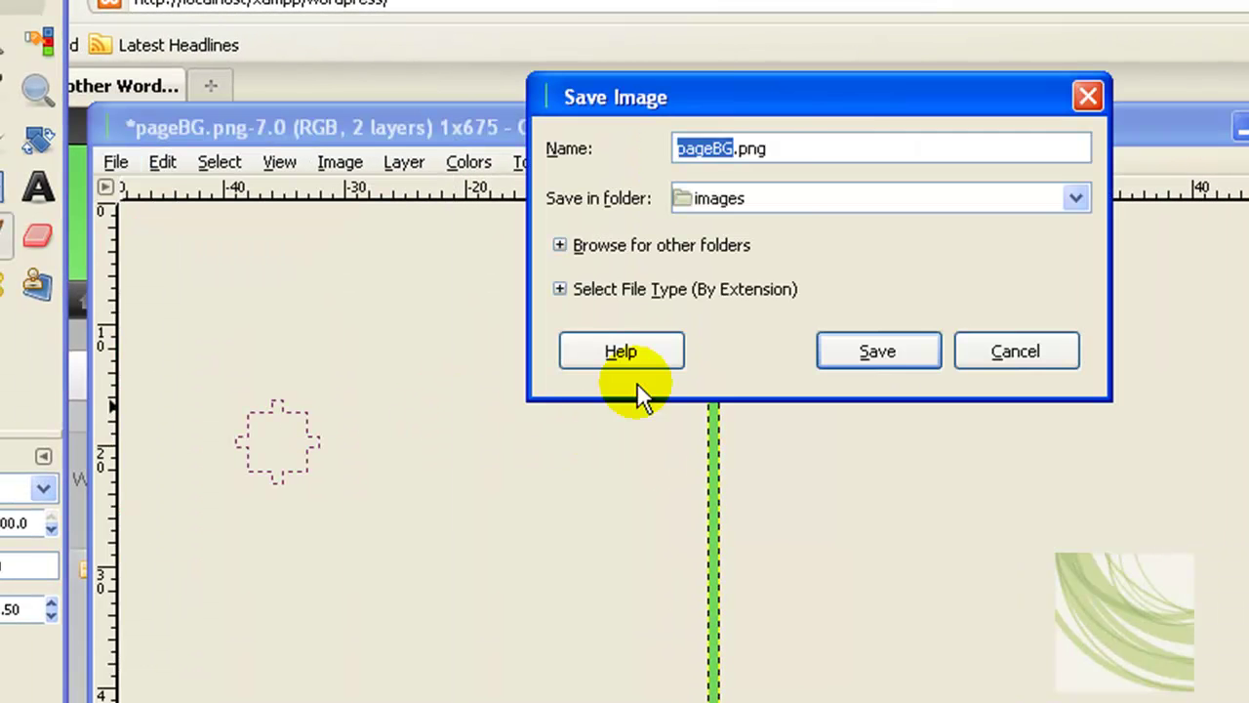
left_click(857, 353)
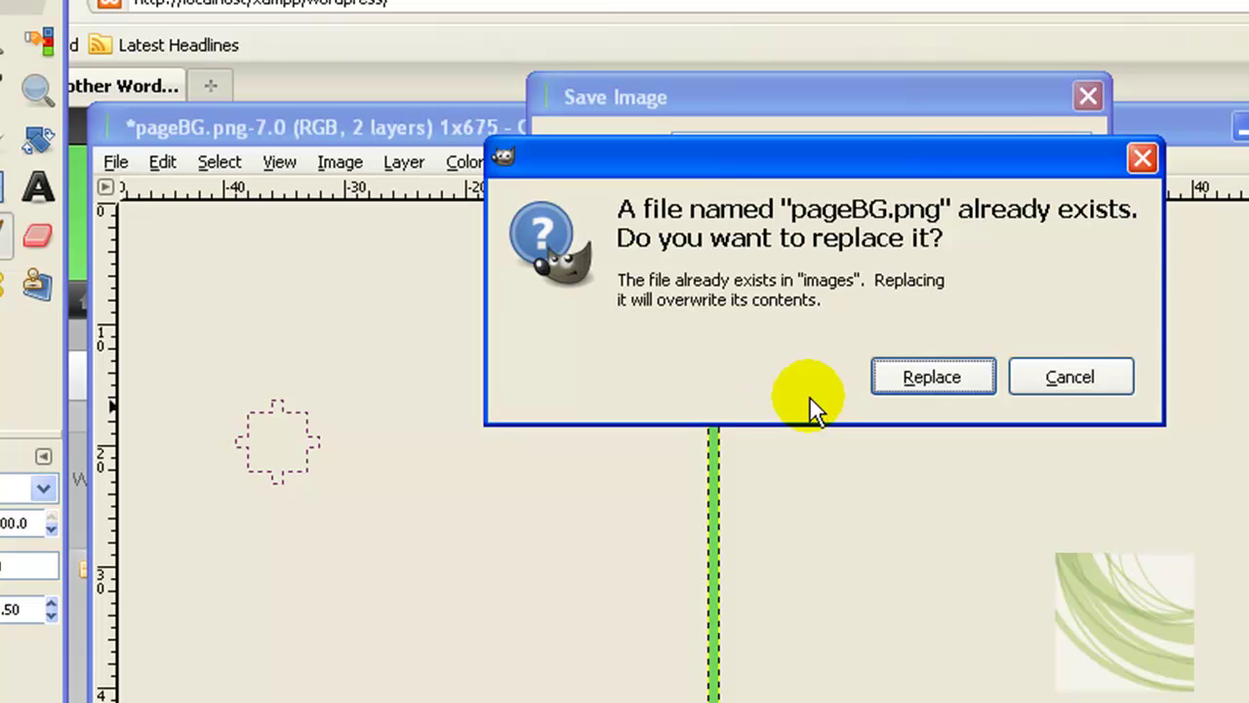
left_click(921, 376)
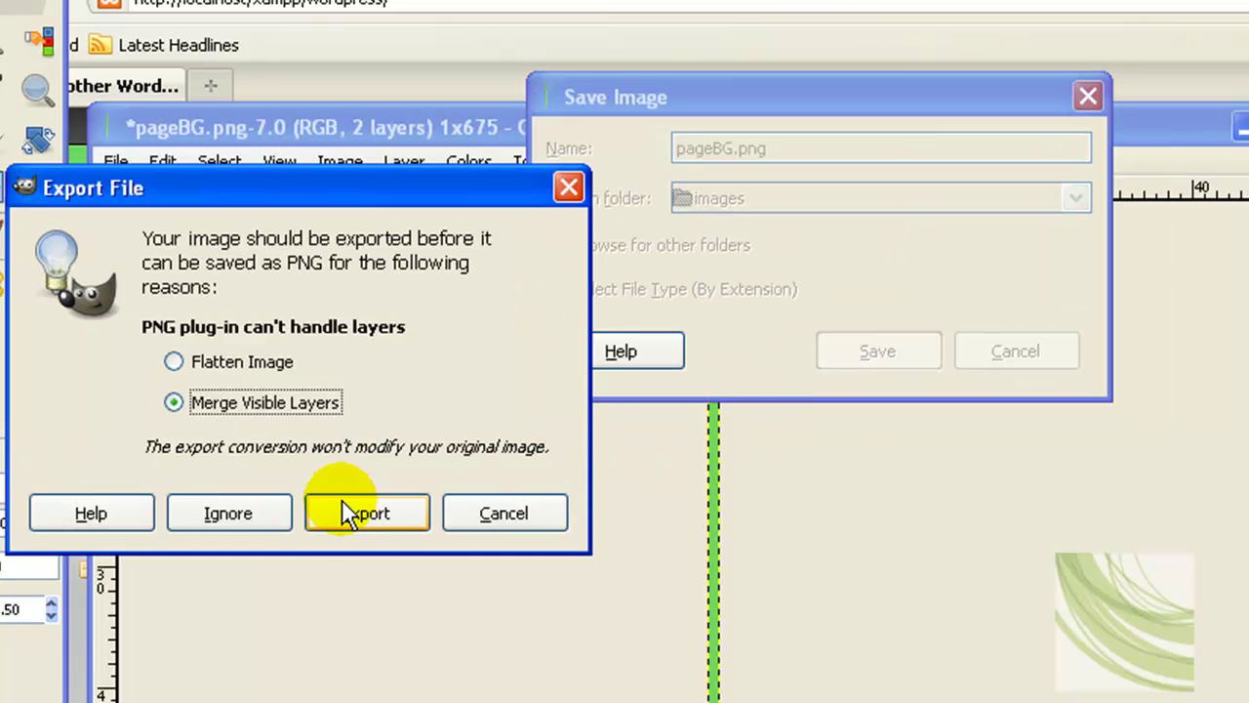
left_click(343, 506)
left_click(77, 474)
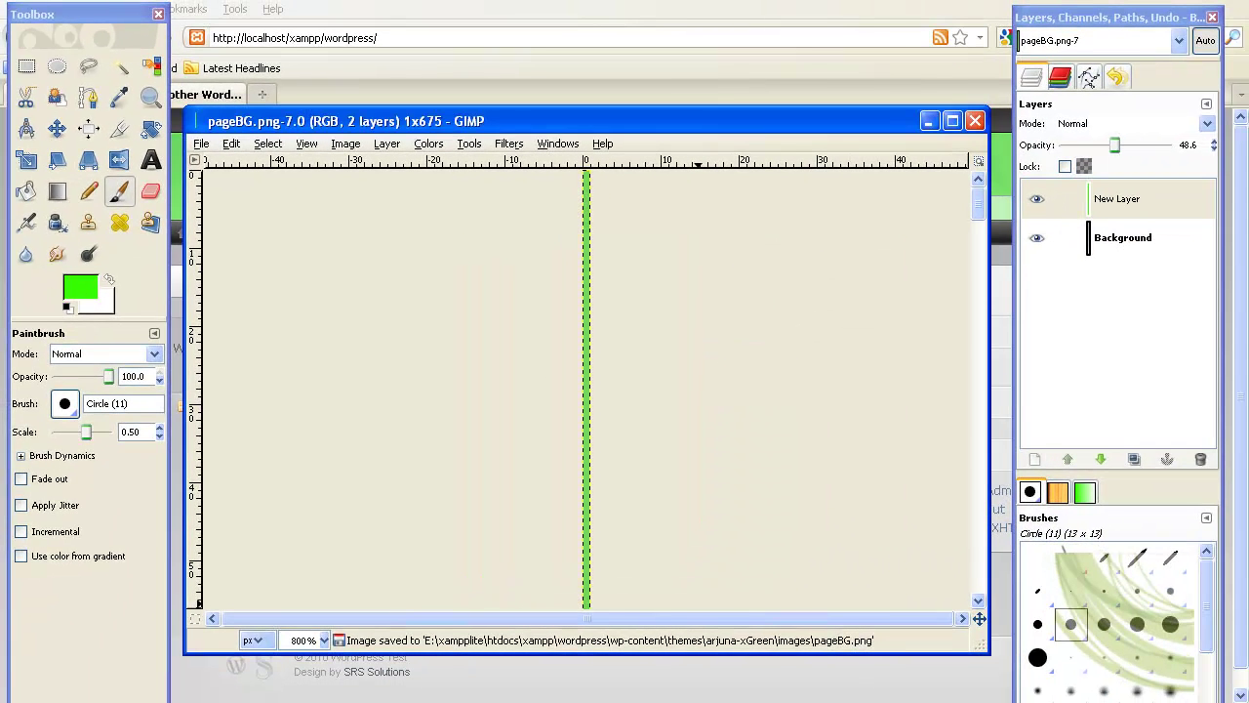
left_click(538, 697)
Reload the WordPress site and scroll to check the new green page background.
left_click(95, 37)
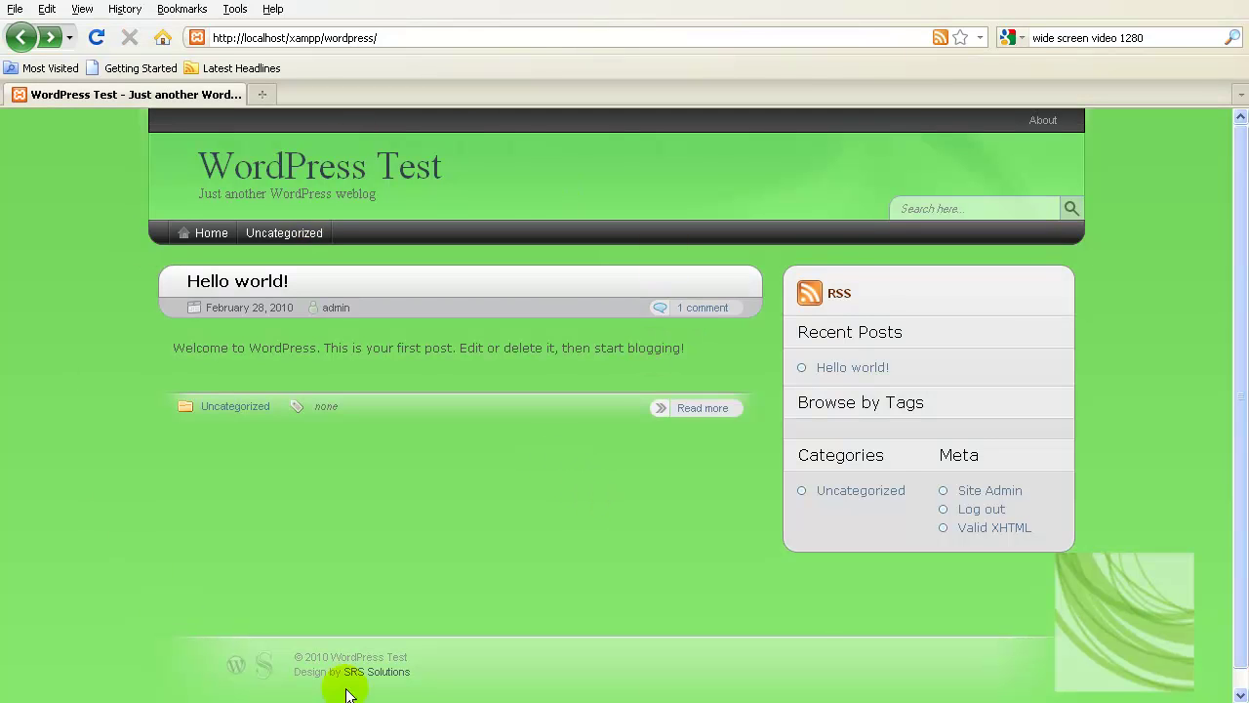
scroll(802, 509, "down", 1)
scroll(1118, 169, "up", 1)
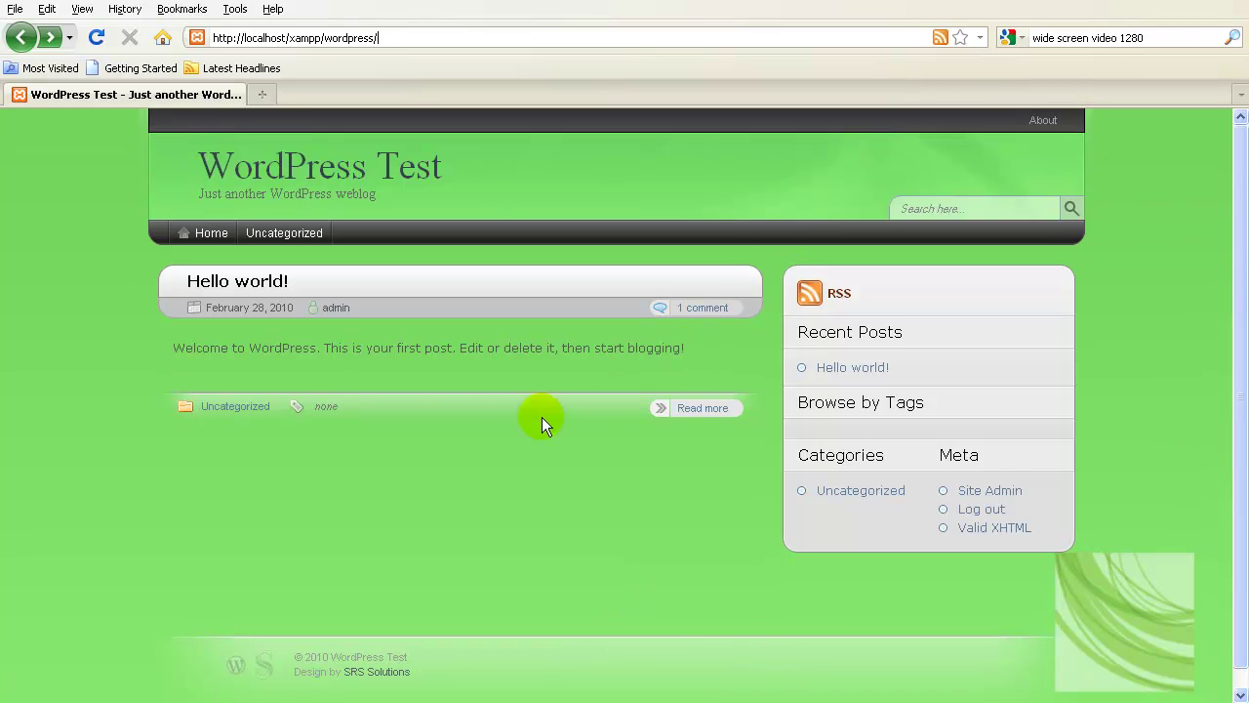
Open the Hello world! post's '1 comment' link and scroll through the post page.
left_click(701, 314)
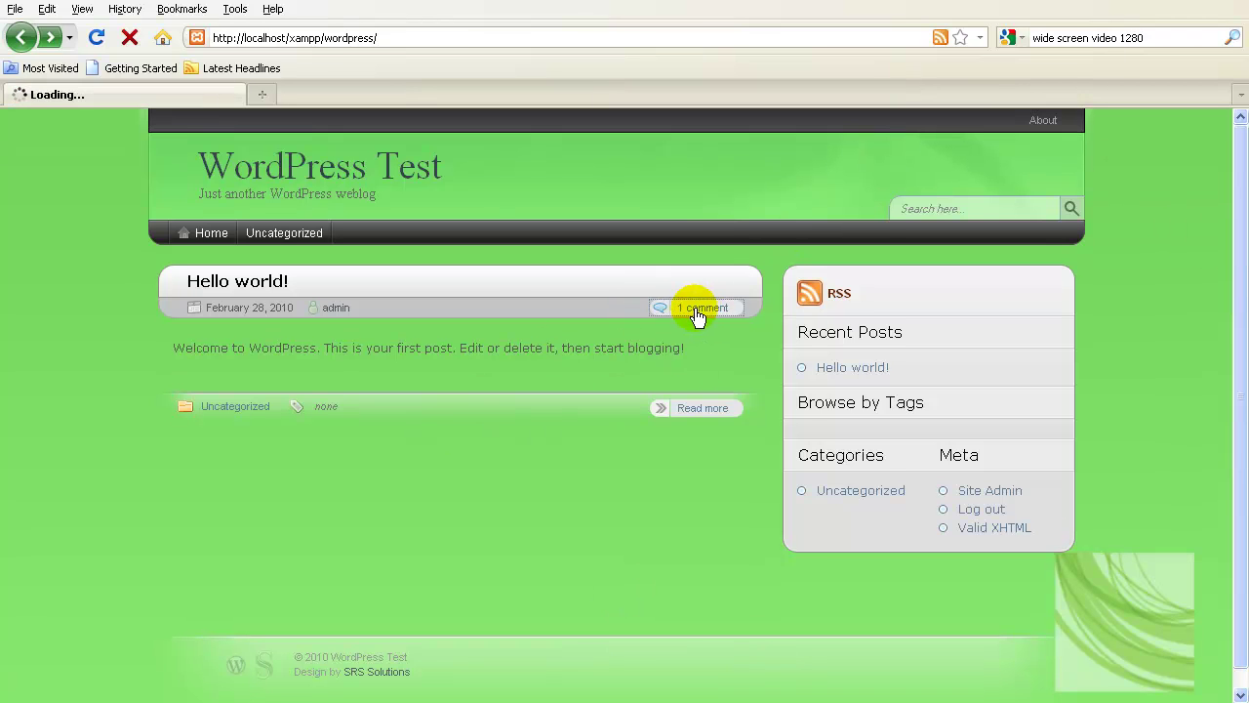
scroll(668, 321, "up", 5)
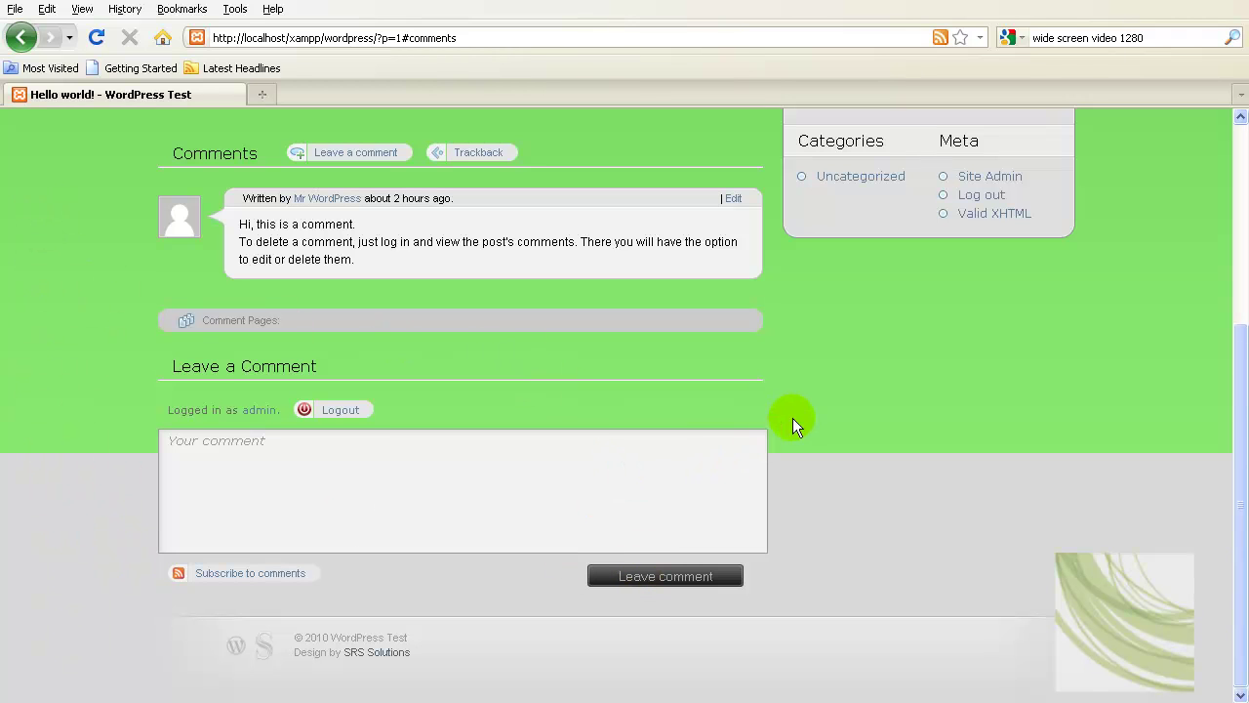
scroll(794, 424, "up", 5)
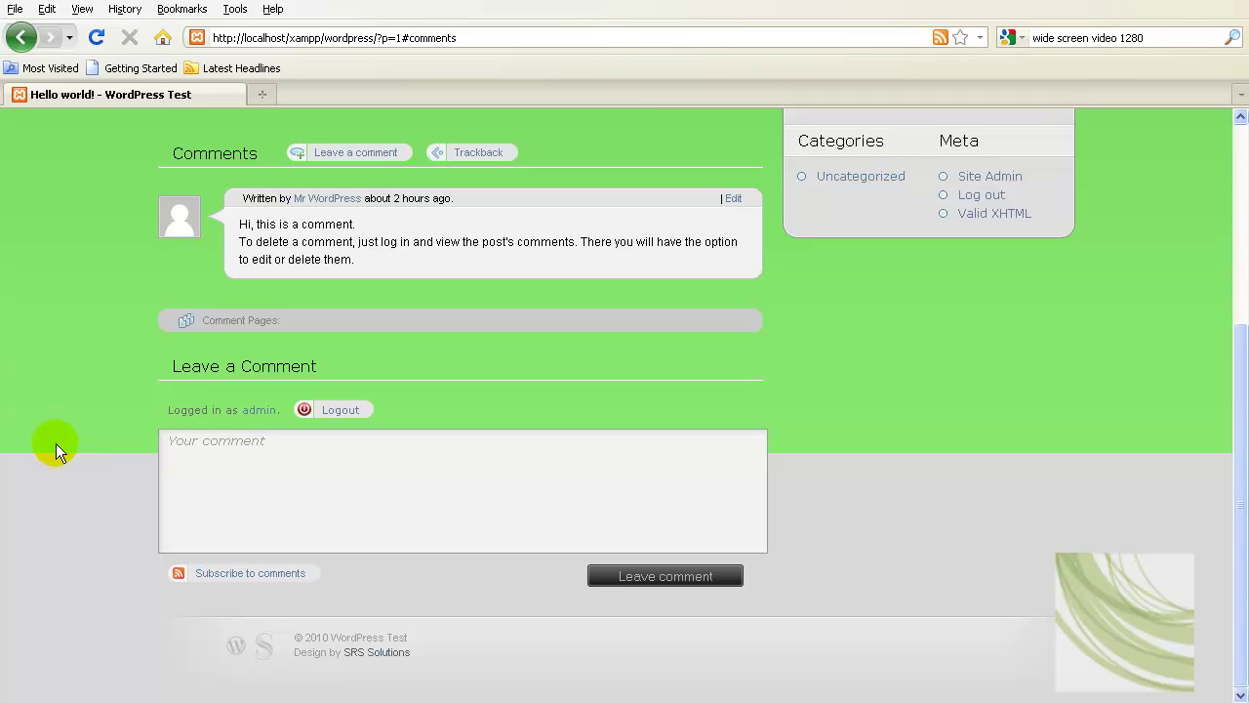
scroll(56, 443, "up", 5)
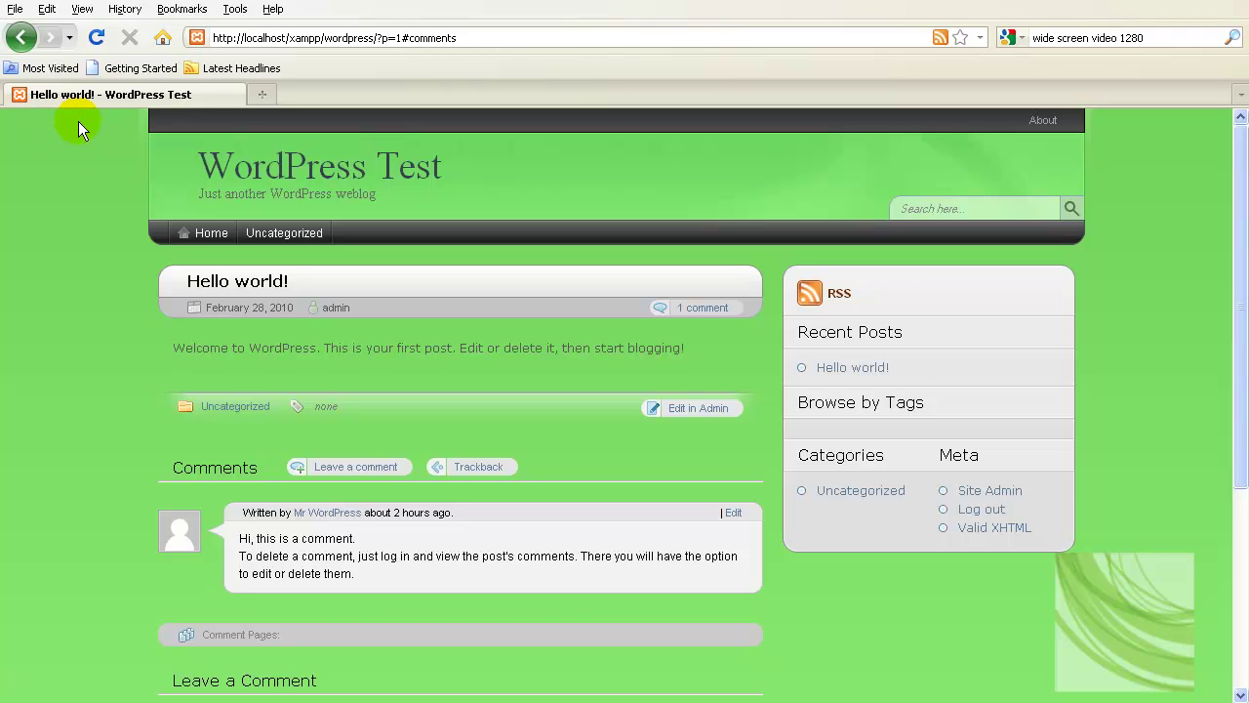
scroll(82, 119, "down", 5)
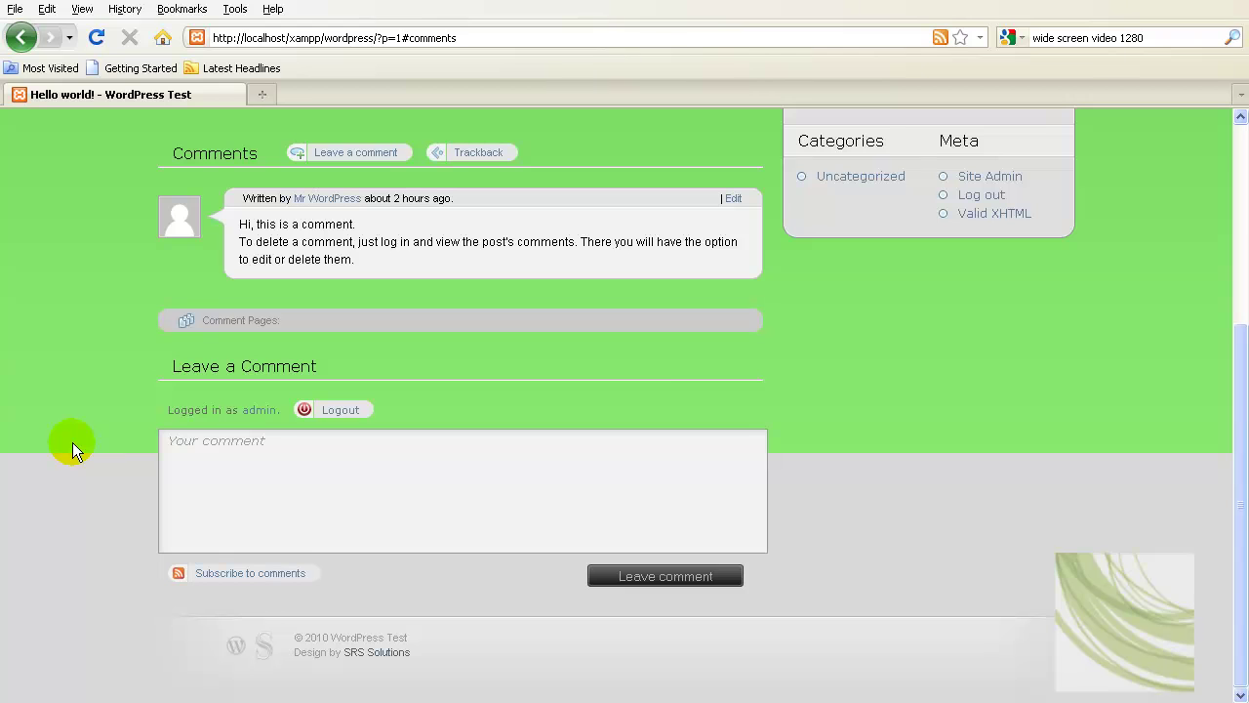
scroll(75, 441, "up", 5)
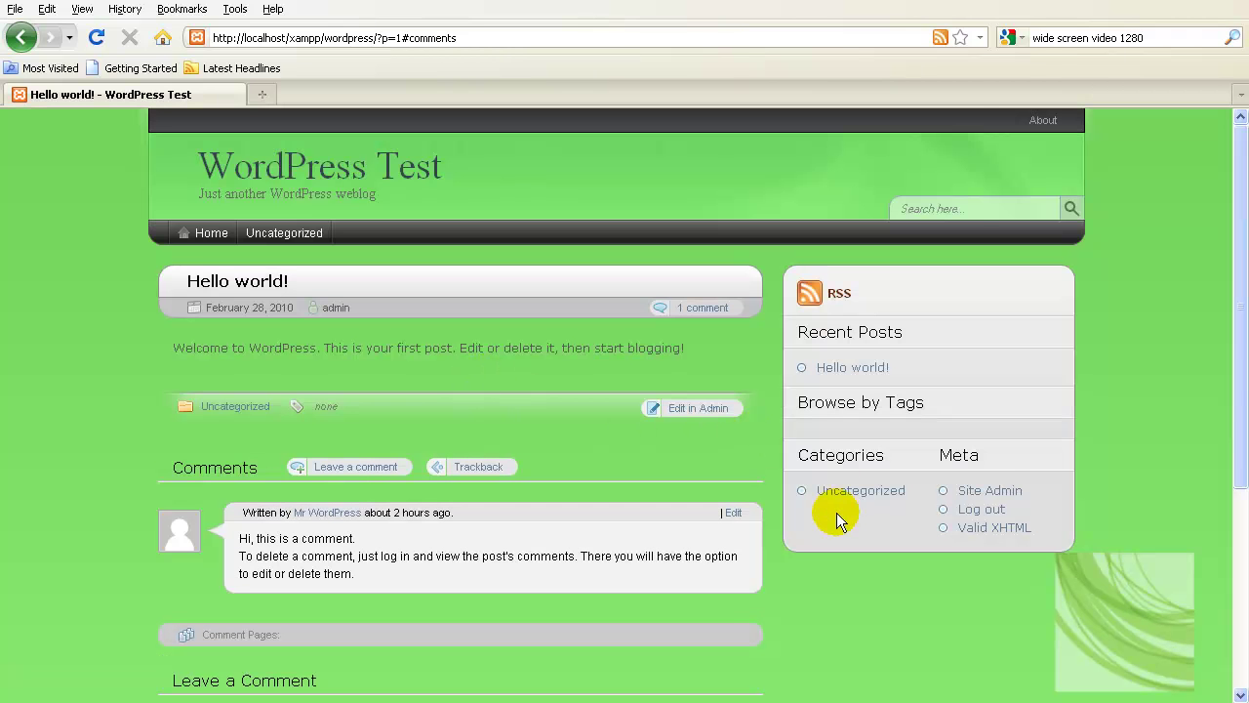
Open pageBG.png, the 1x675 background image, from the theme's images folder via File > Open.
left_click(201, 144)
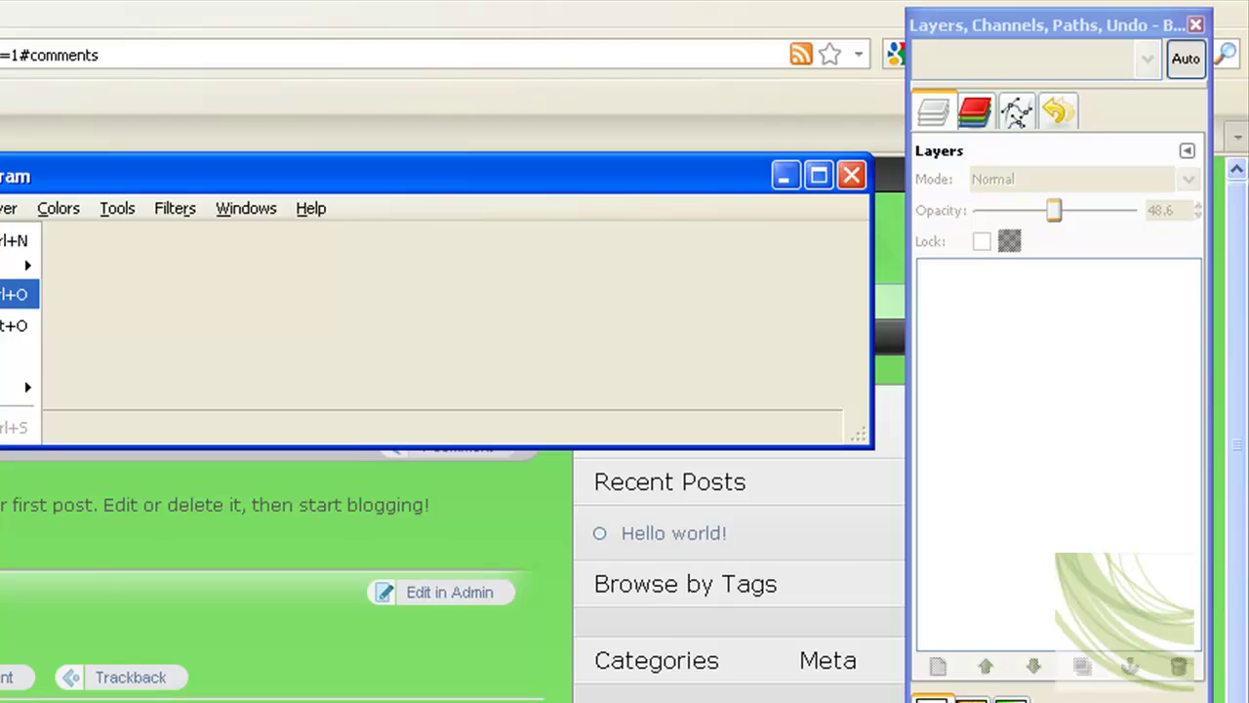
left_click(11, 294)
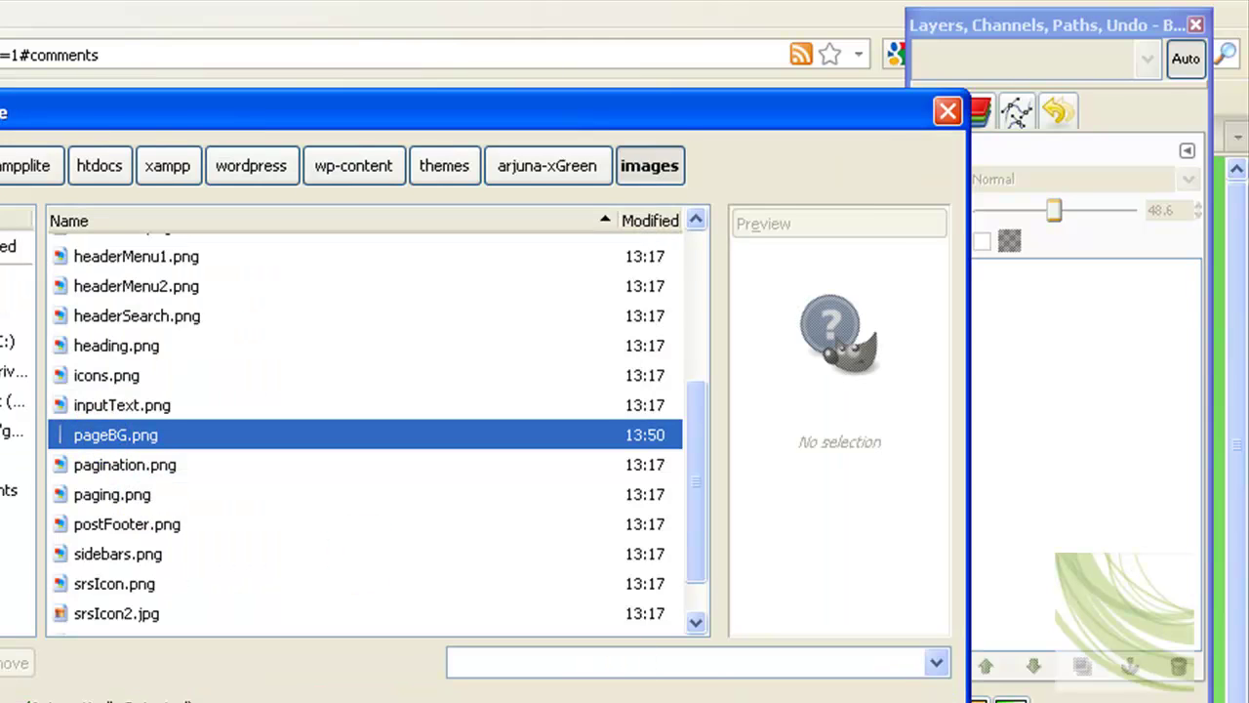
key("Return")
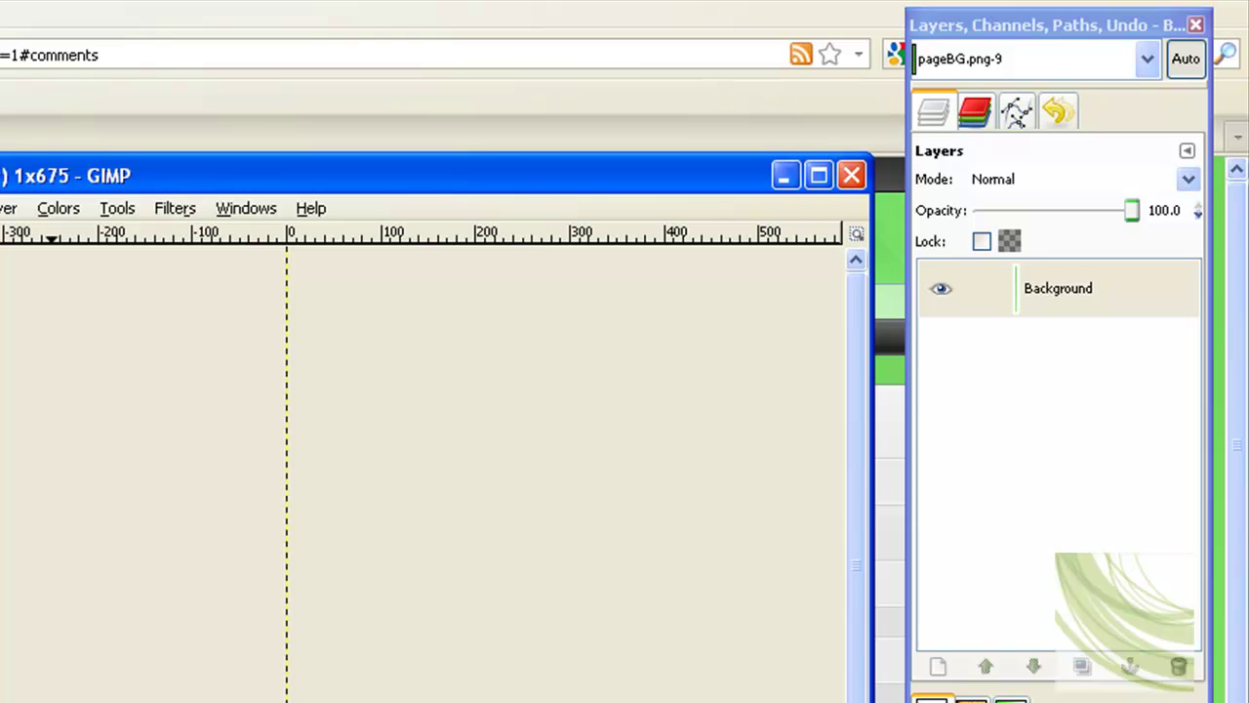
Zoom in and sample the green column with the Color Picker, showing hex 89ea6f in its info window.
key("plus")
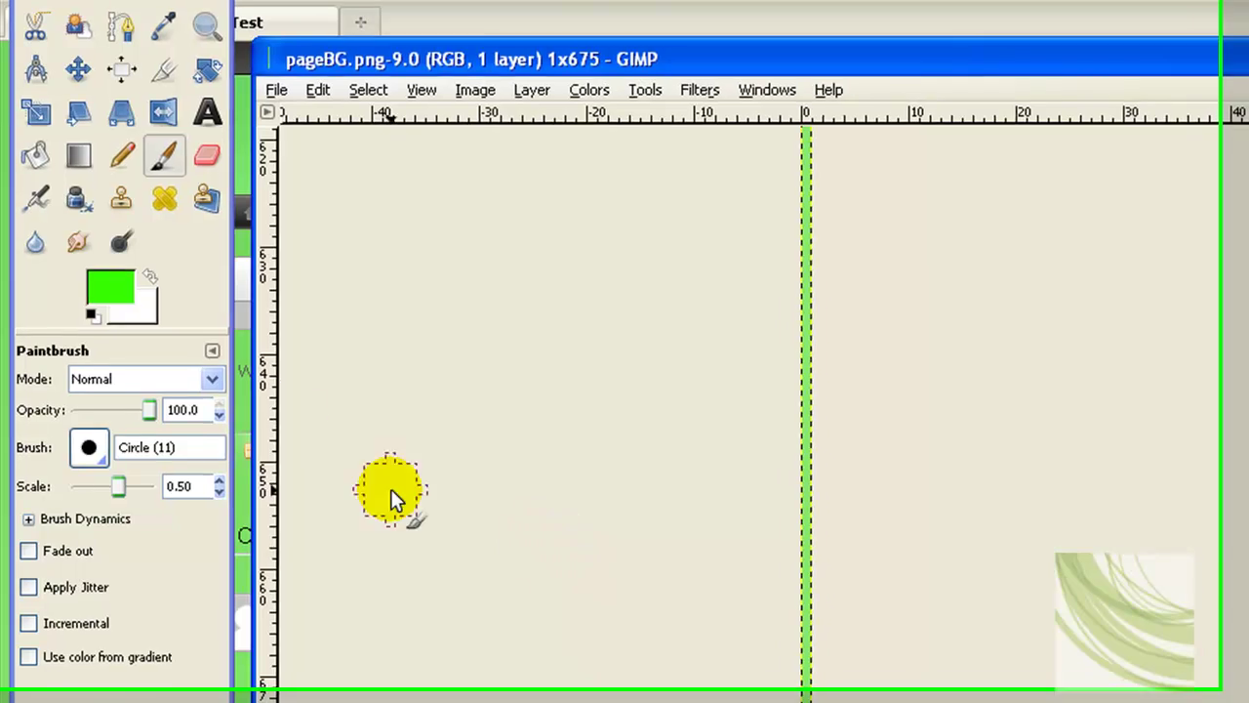
left_click(167, 32)
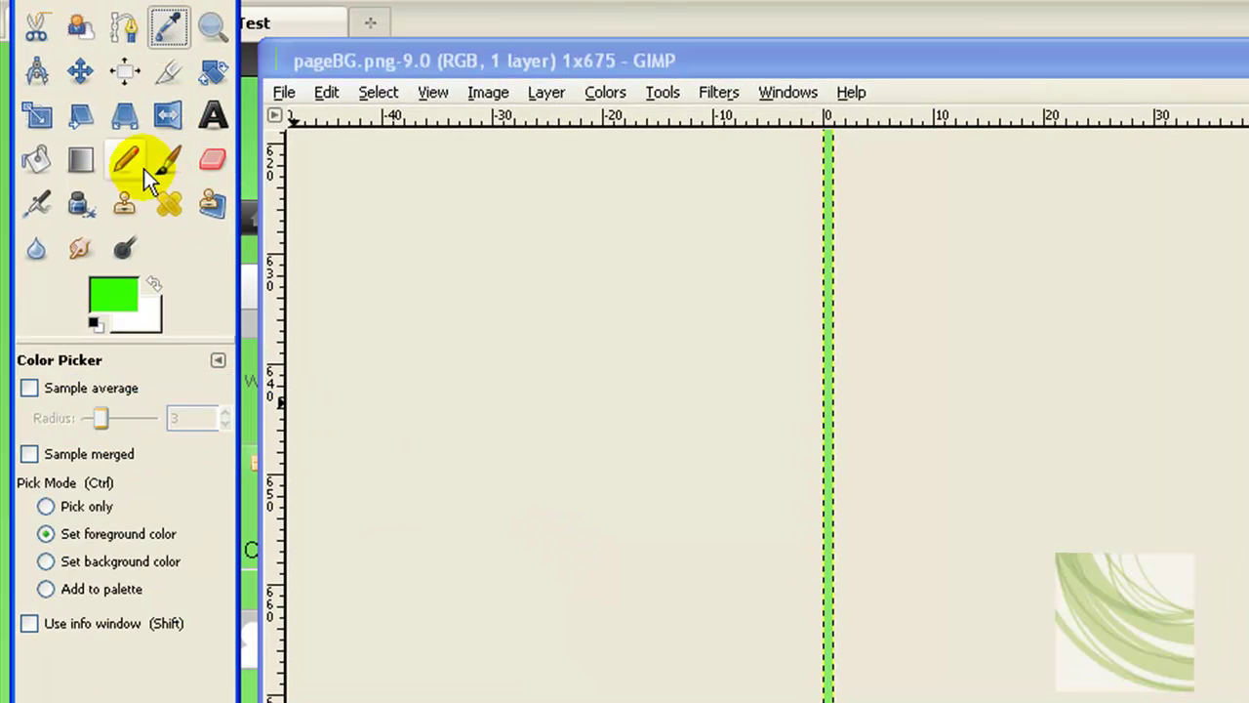
left_click(27, 624)
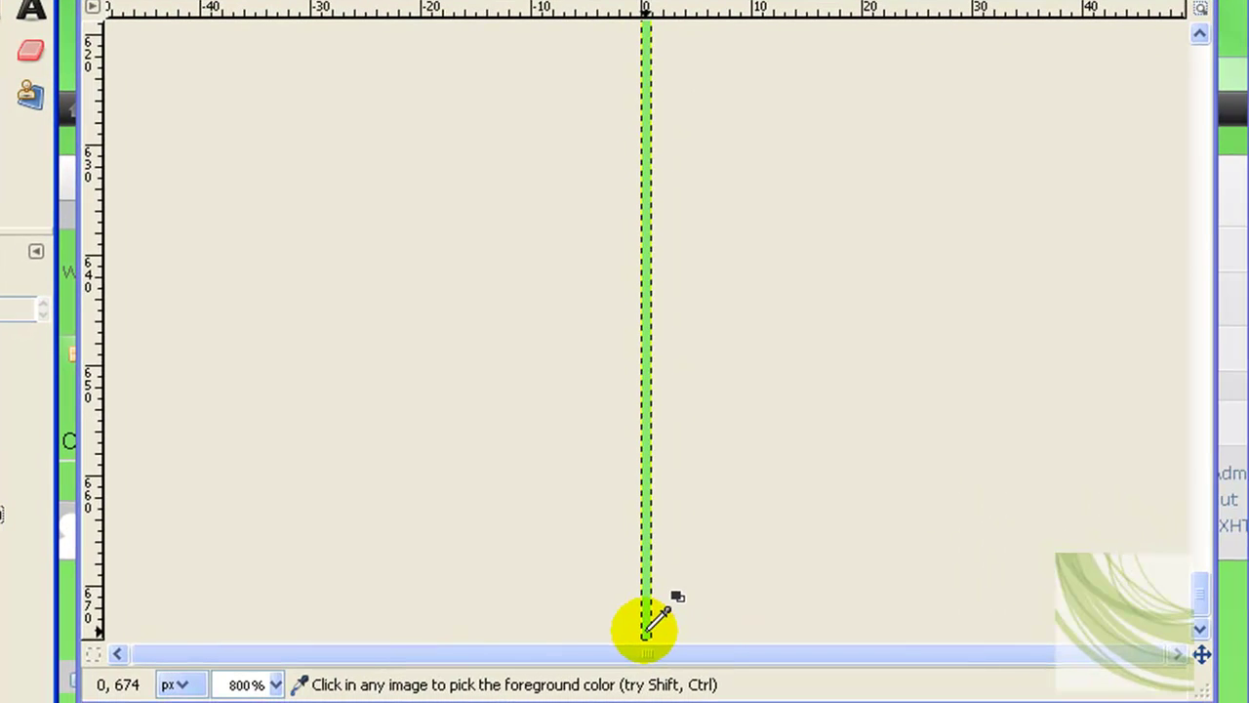
left_click(645, 633)
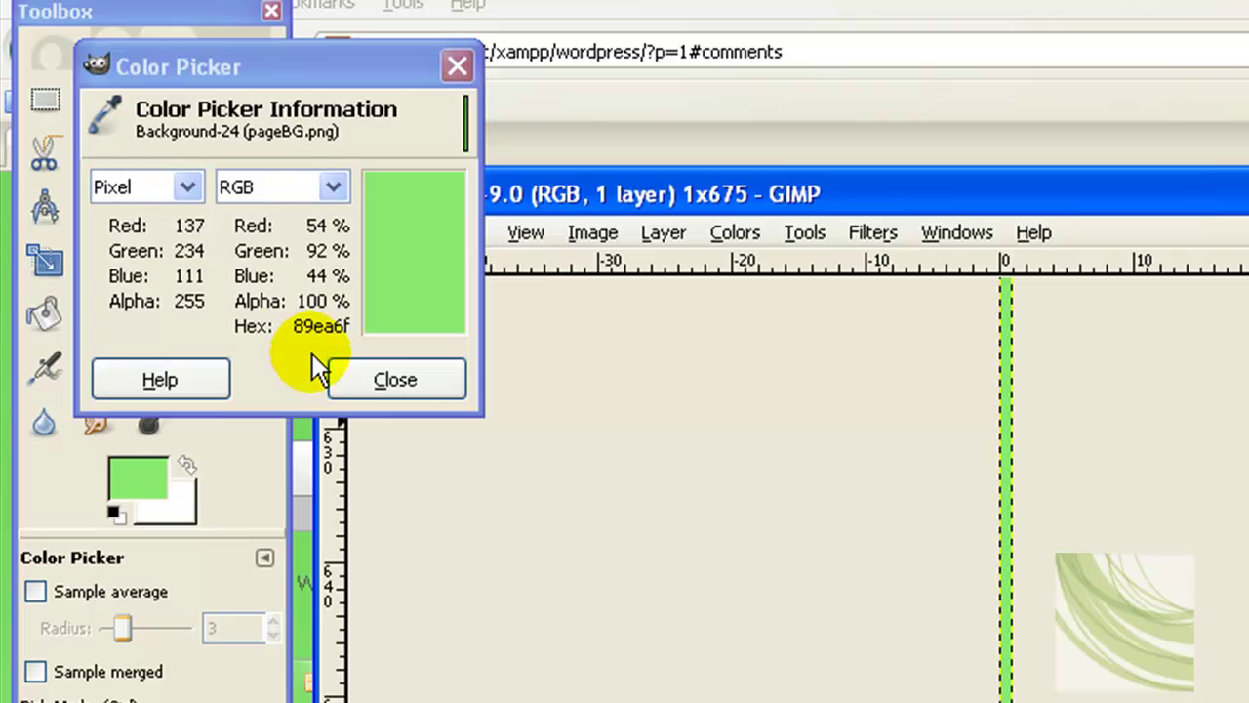
Select and copy the hex value 89ea6f from the Color Picker info window.
double_click(296, 326)
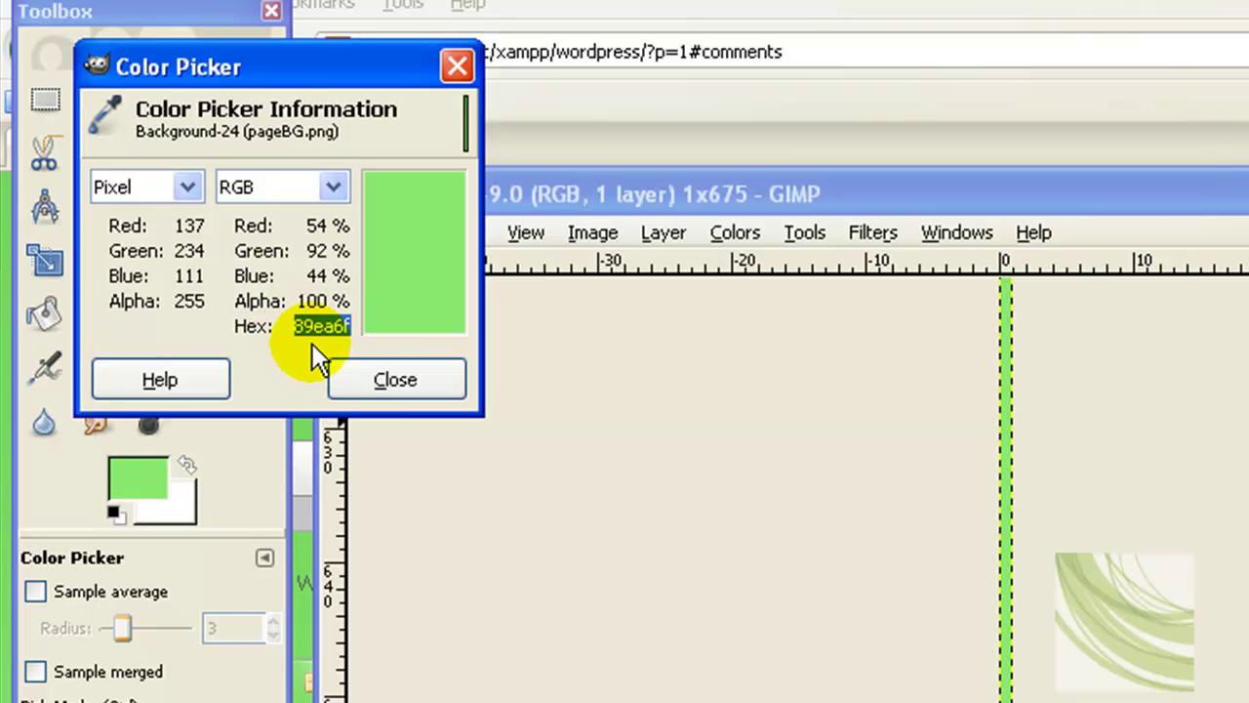
right_click(331, 332)
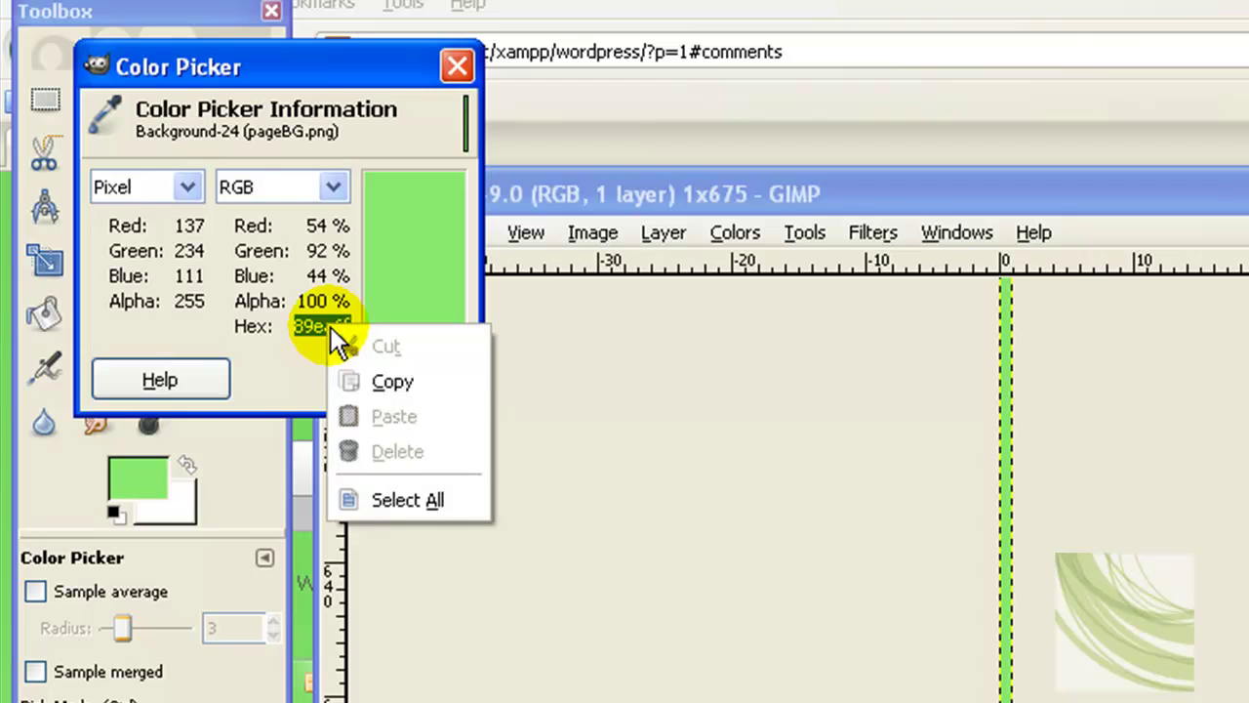
left_click(388, 384)
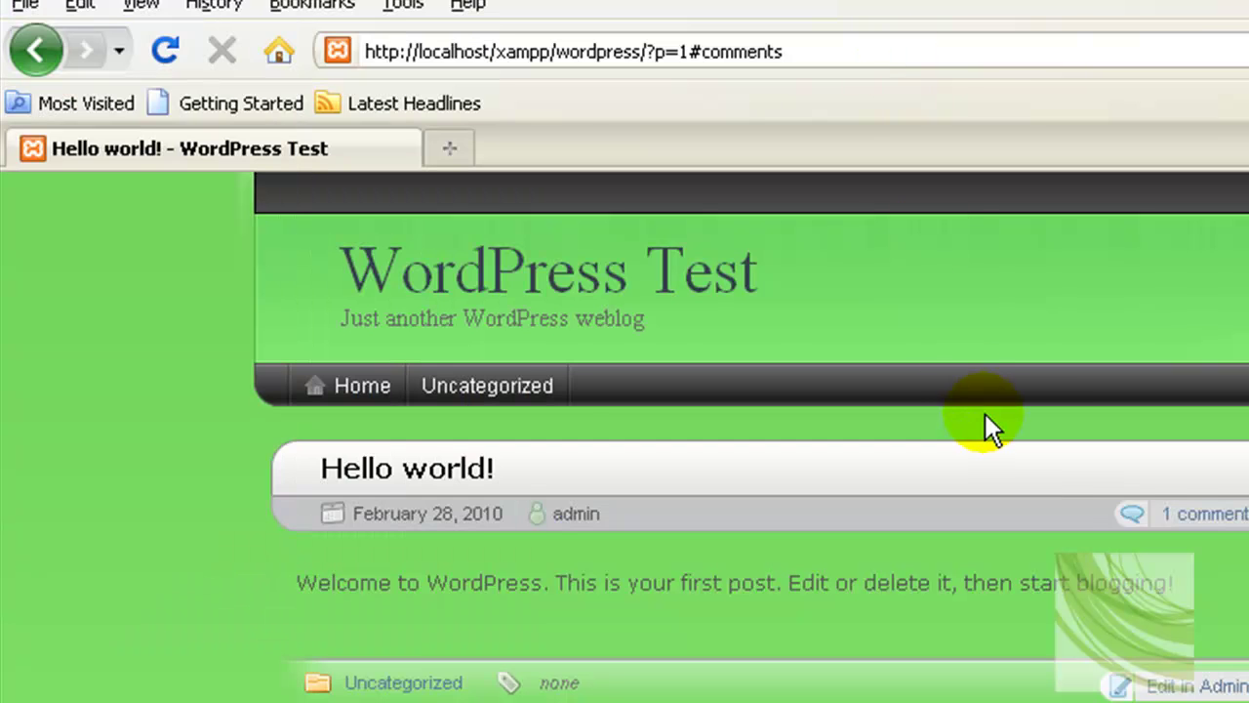
Select the 29 KB style stylesheet in the arjuna-xGreen folder and bring up its context menu.
scroll(985, 413, "down", 5)
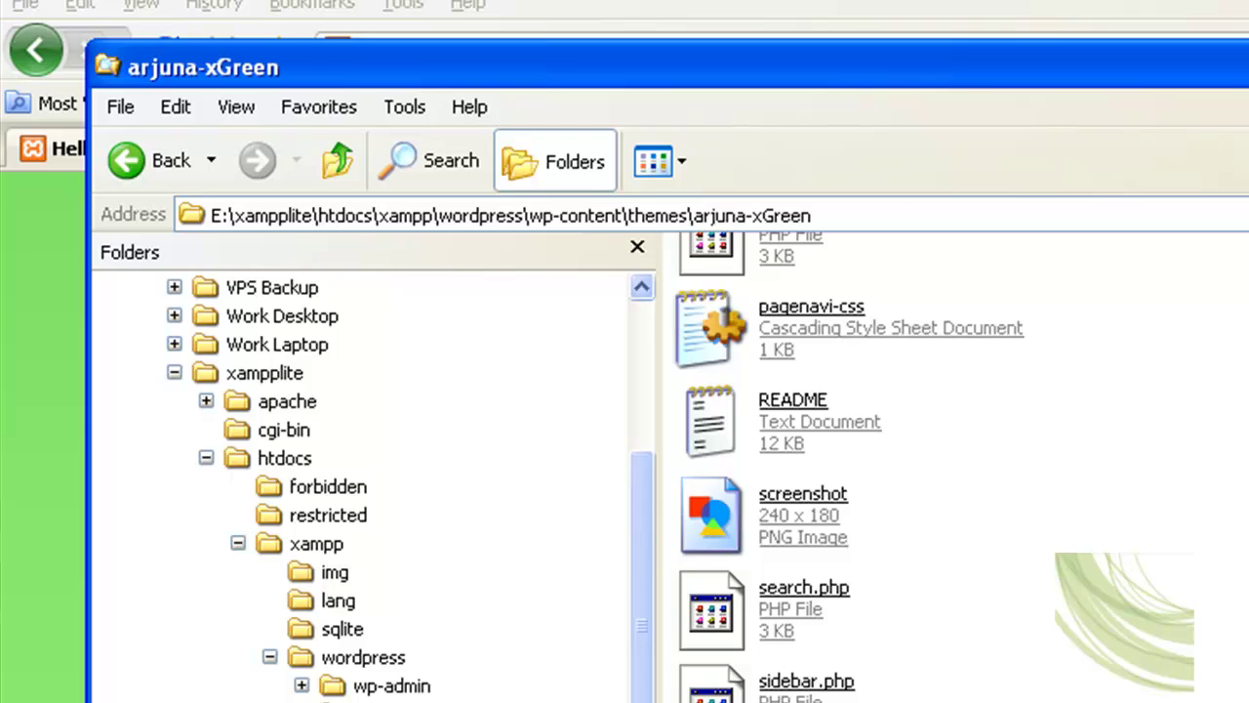
left_click(558, 597)
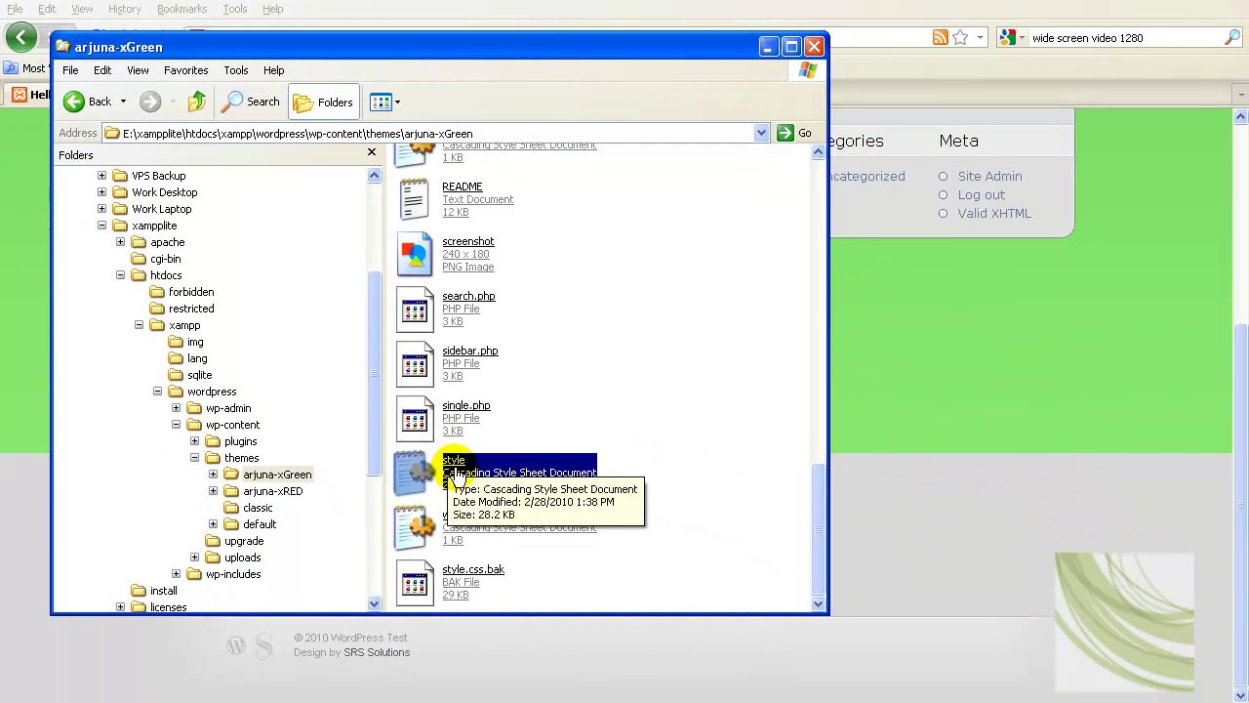
left_click(285, 477)
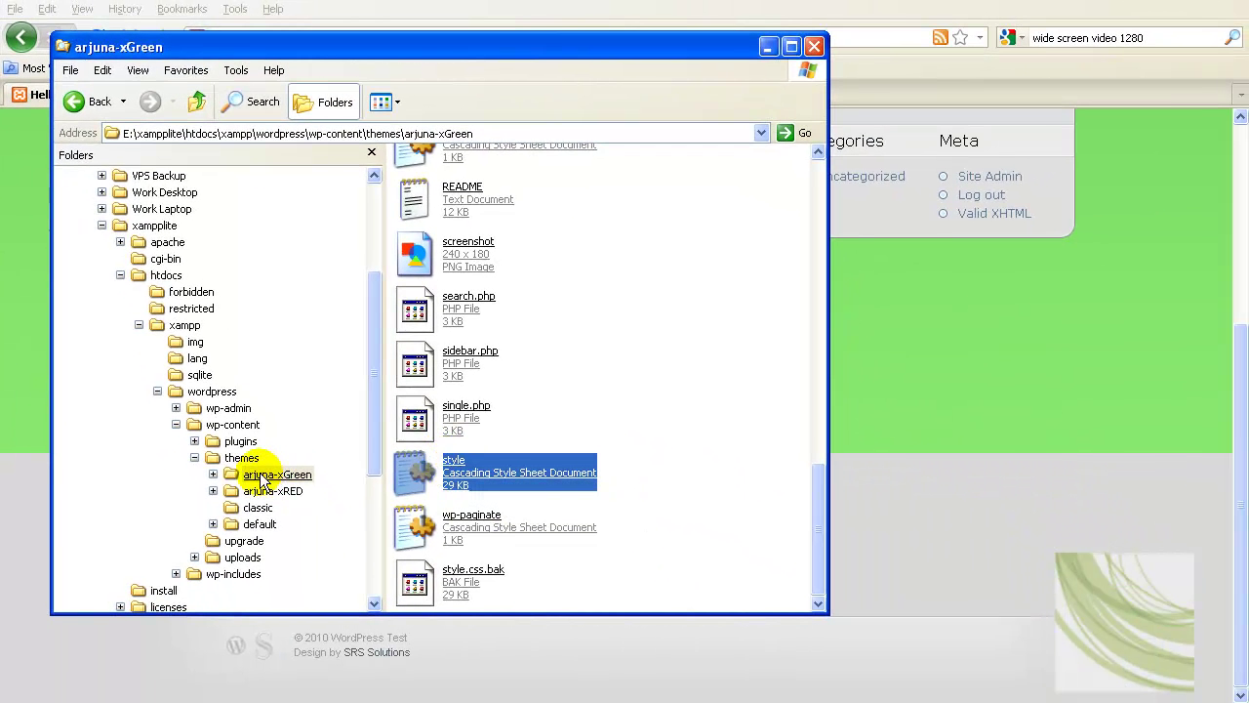
left_click(528, 478)
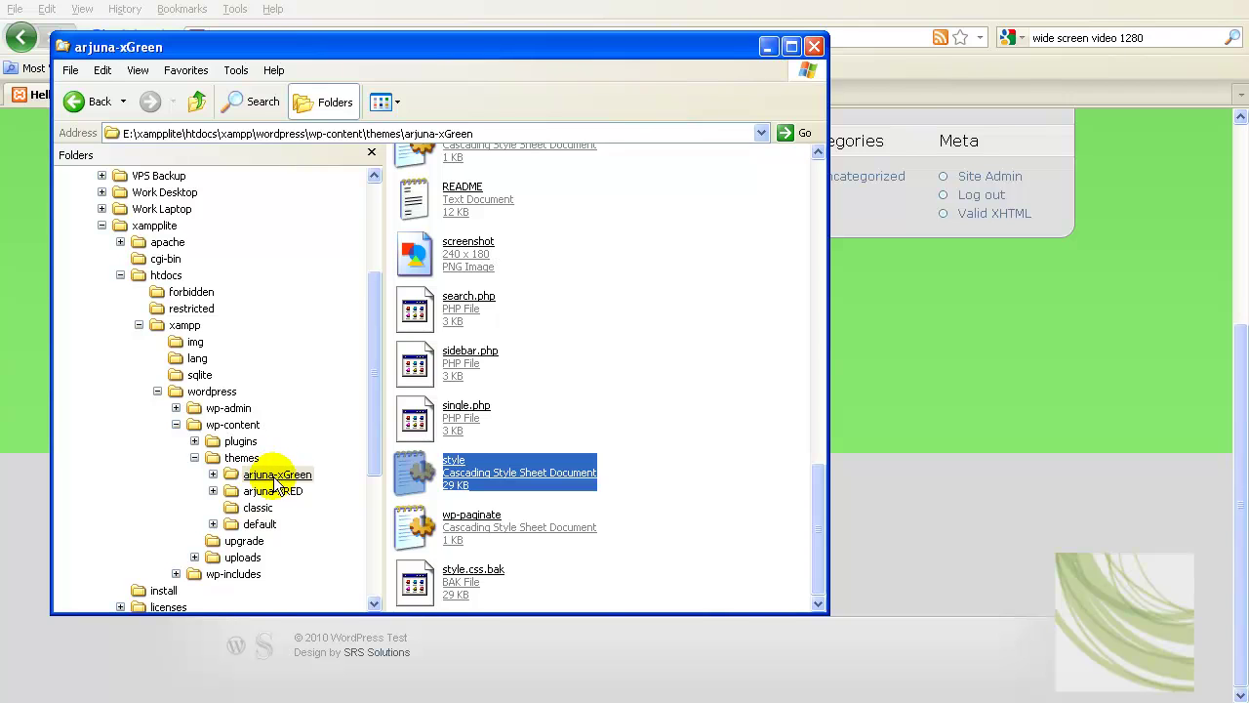
left_click(467, 473)
right_click(467, 473)
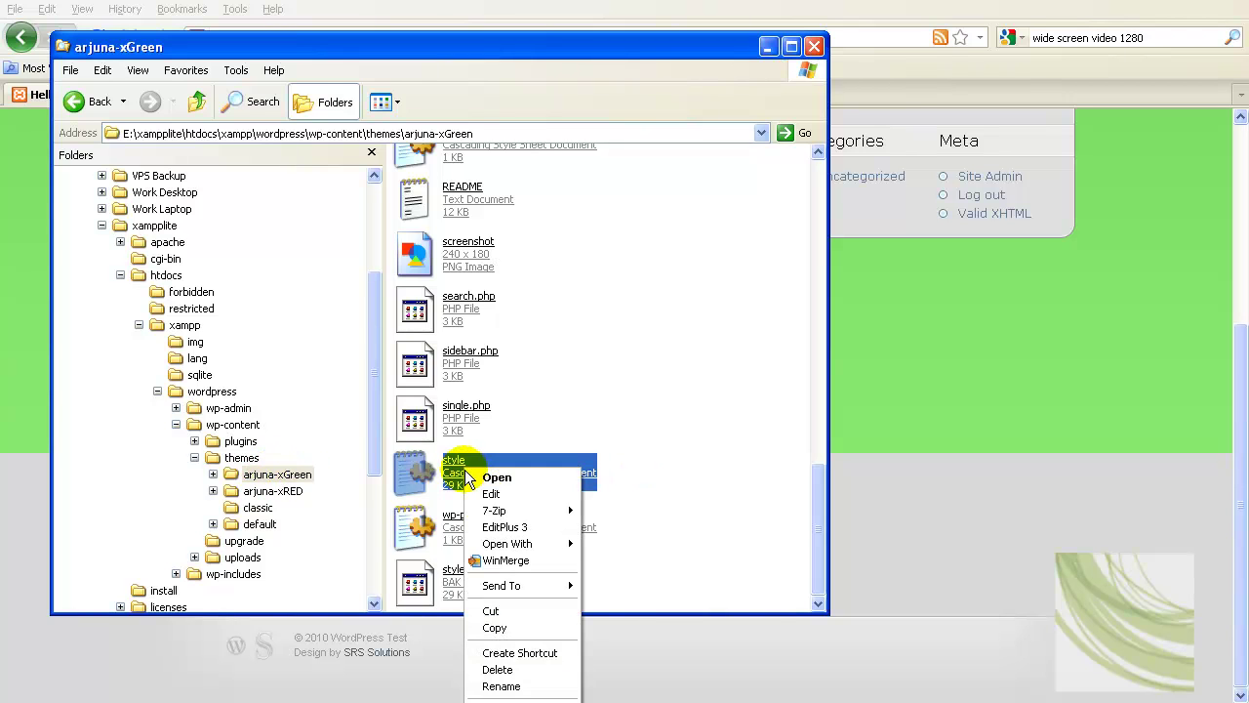
Open style.css in EditPlus 3 and scroll to the body background rule on line 116.
left_click(507, 528)
scroll(572, 351, "down", 15)
scroll(570, 360, "down", 5)
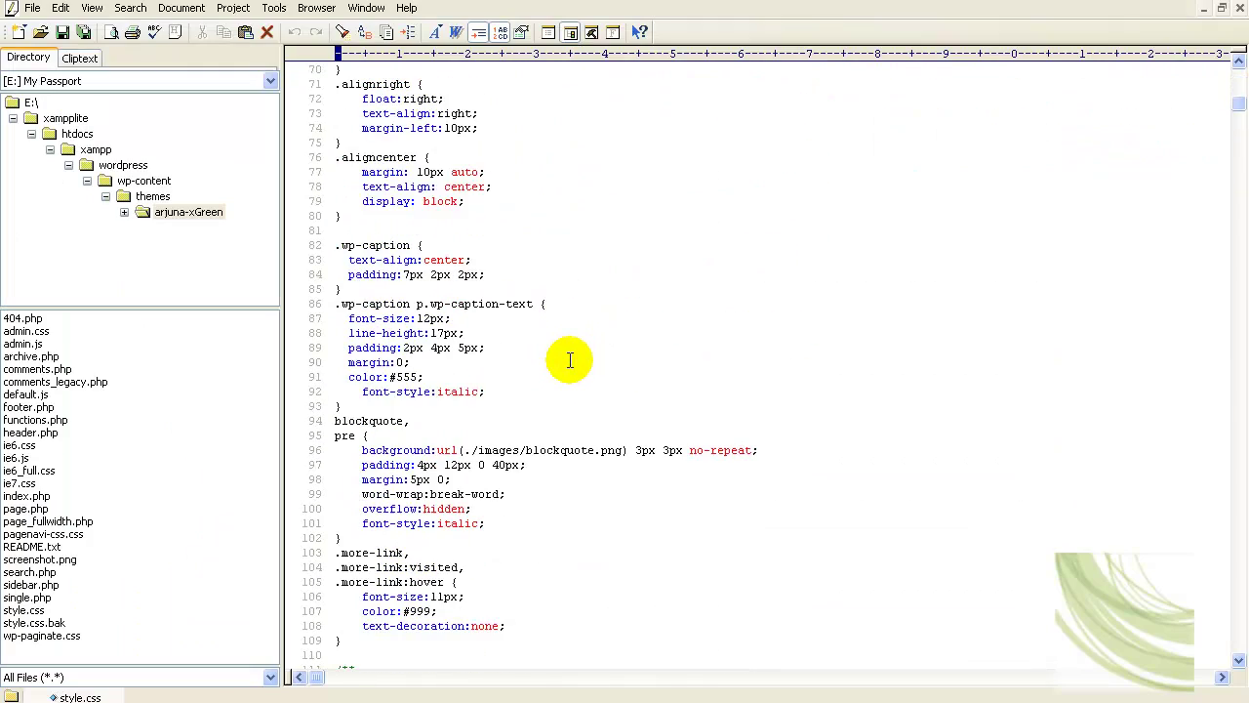
scroll(570, 360, "down", 2)
scroll(570, 361, "down", 7)
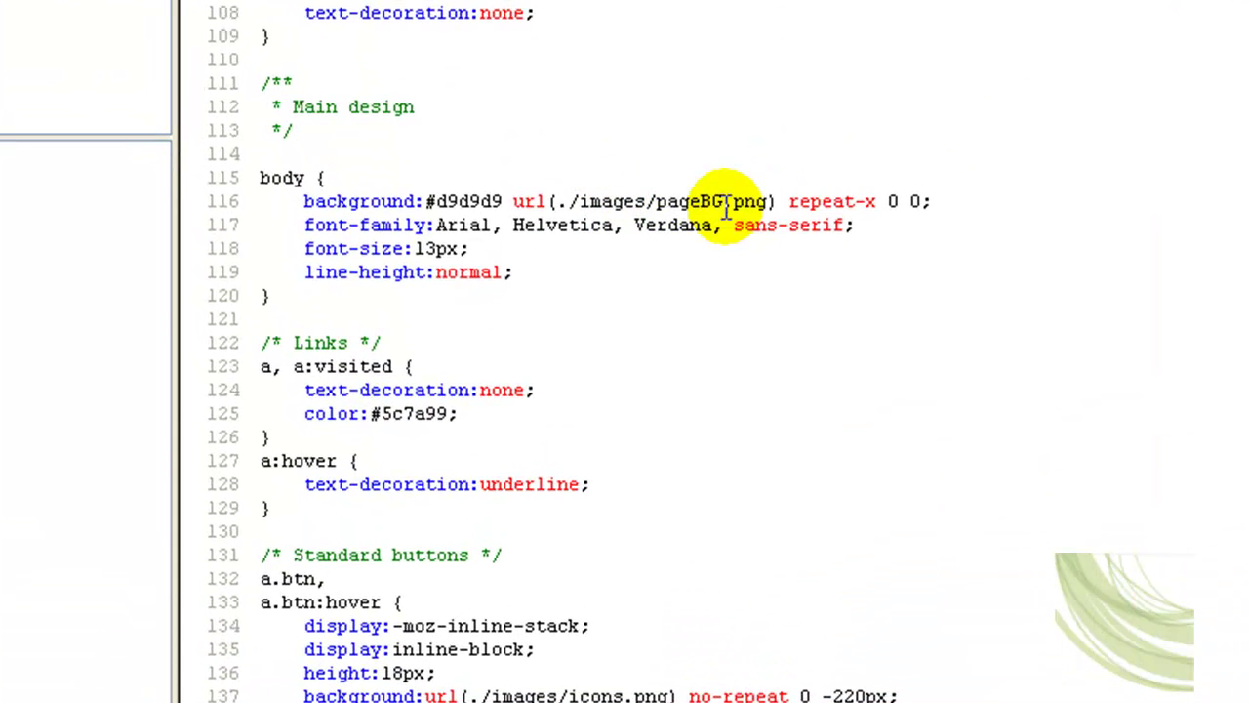
left_click_drag(663, 209, 723, 211)
left_click(723, 211)
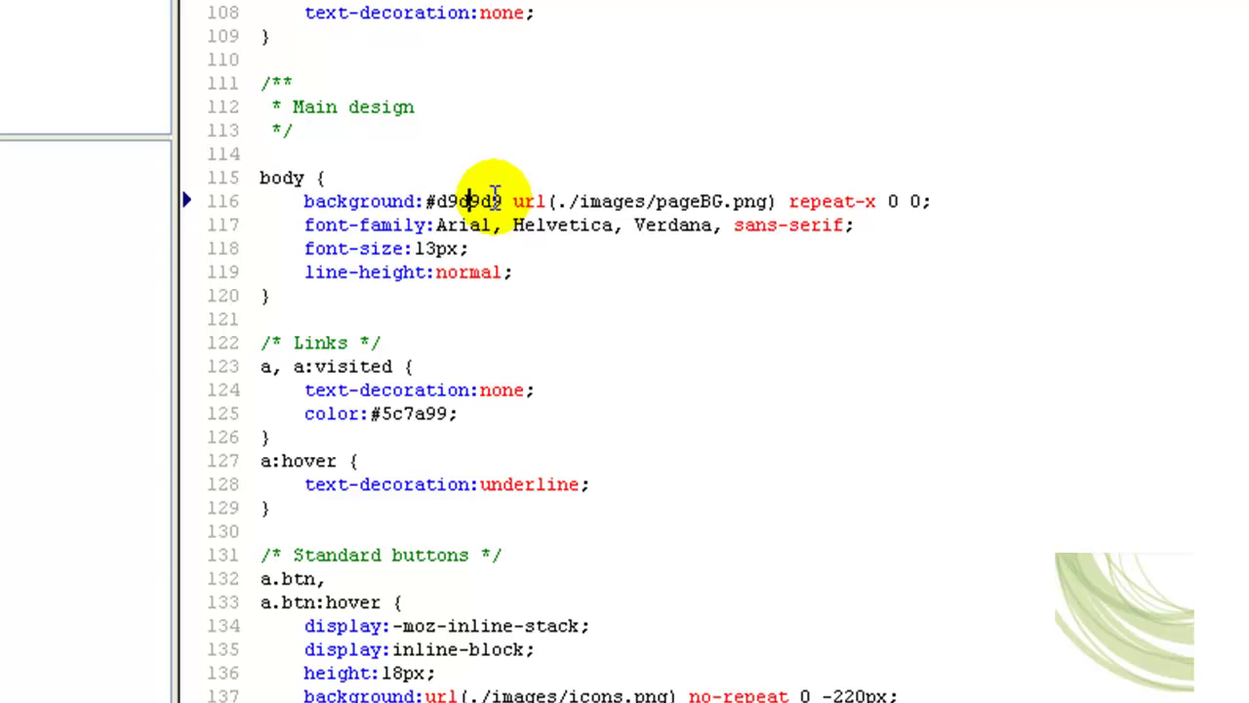
Replace the body background colour #d9d9d9 with the pasted #89ea6f.
left_click(468, 202)
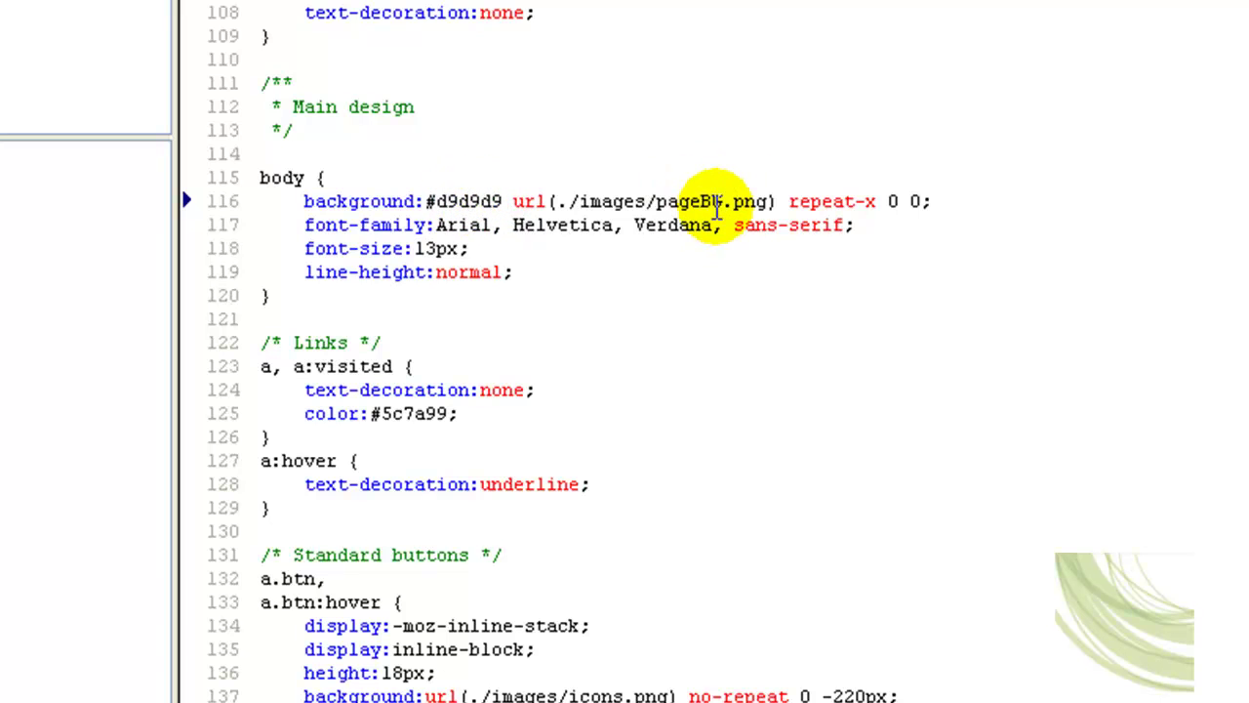
left_click(499, 199)
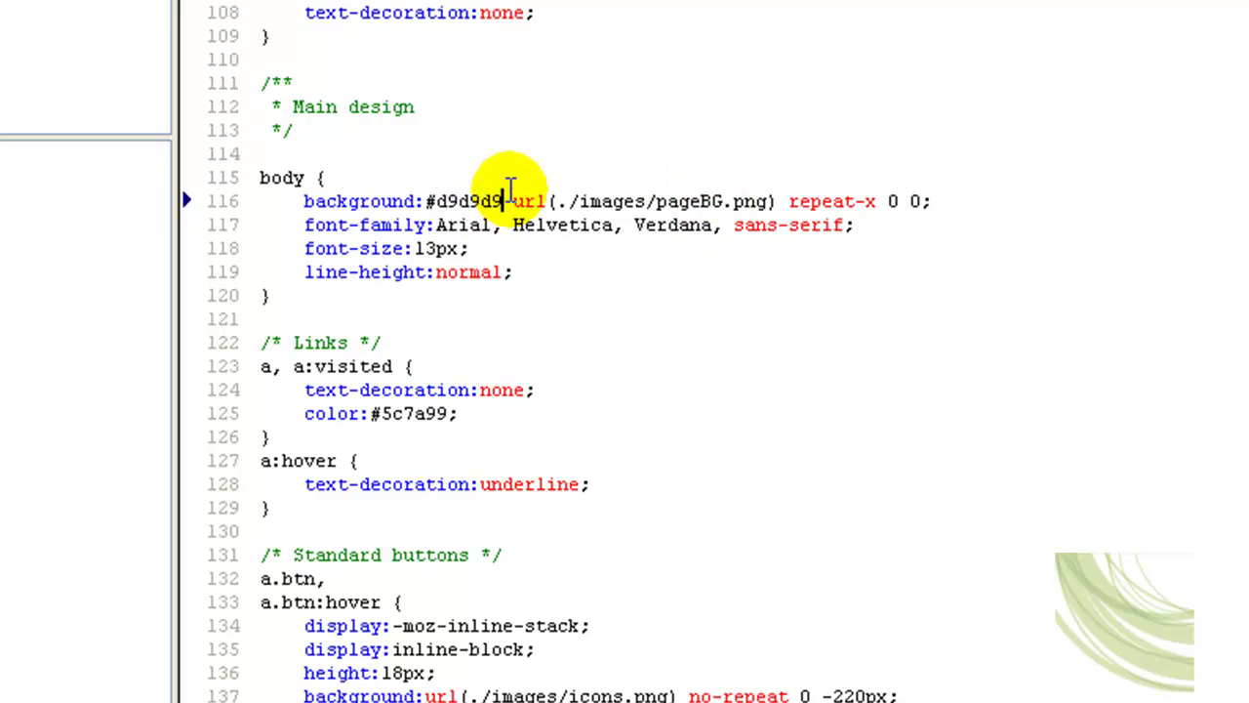
key("BackSpace")
key("BackSpace")
key("BackSpace")
key("BackSpace")
key("BackSpace")
key("BackSpace")
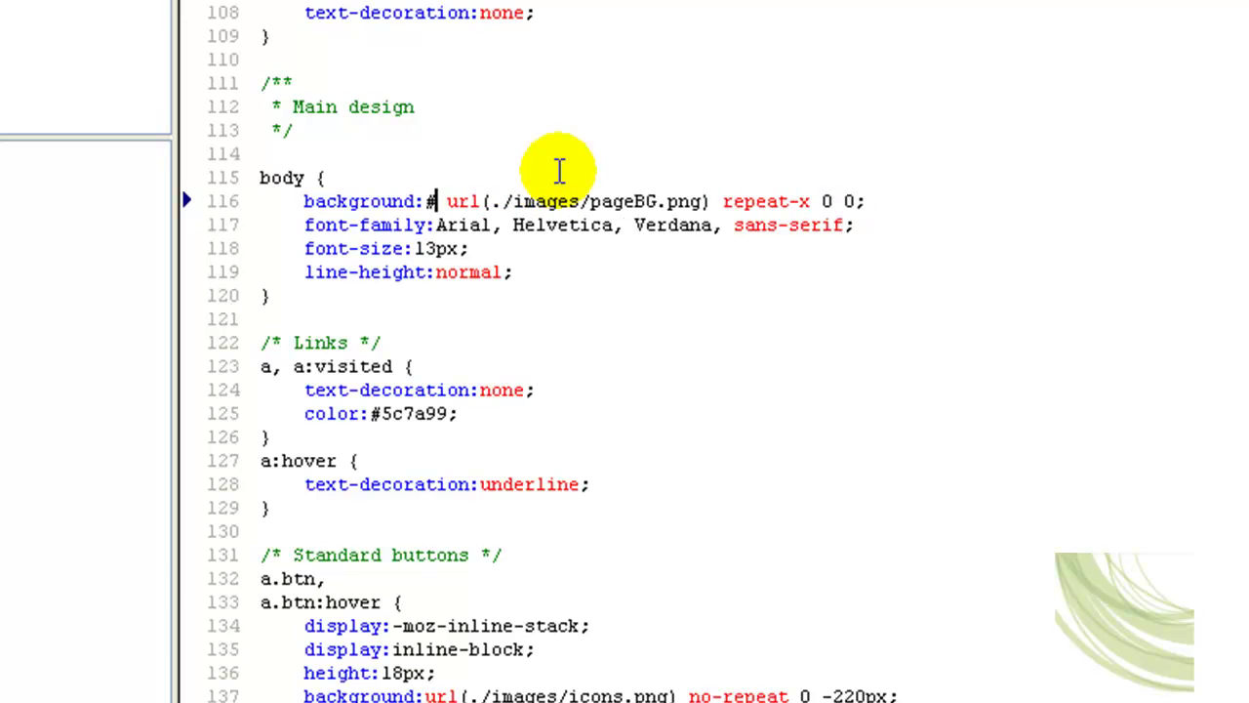
key("ctrl+v")
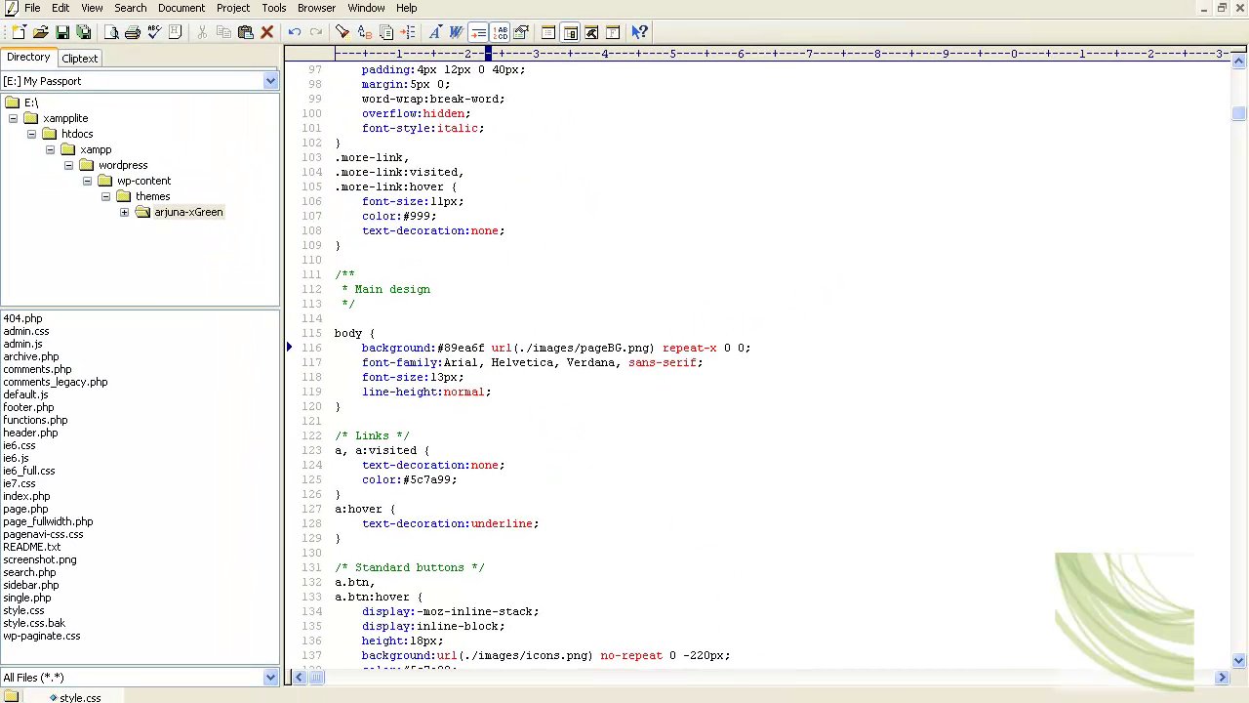
key("alt+Tab")
key("alt+Tab")
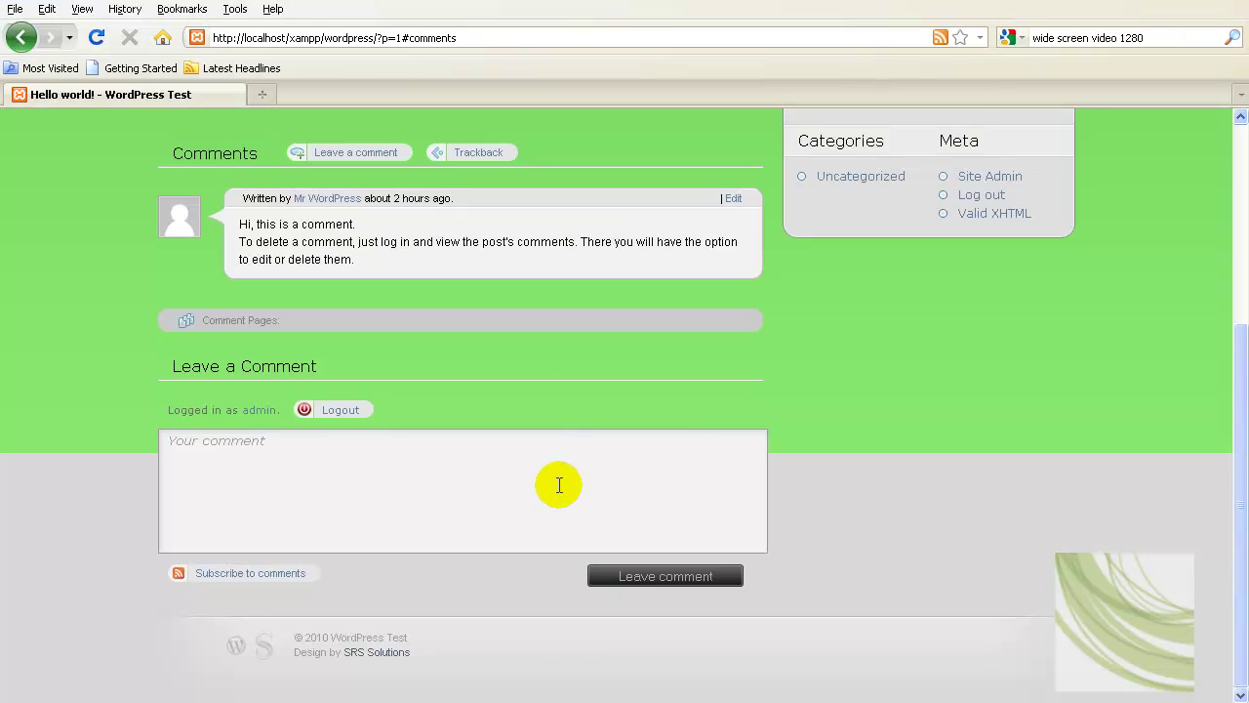
Reload with F5, confirm the green background reaches the footer, and return to the WordPress Test home page.
key("F5")
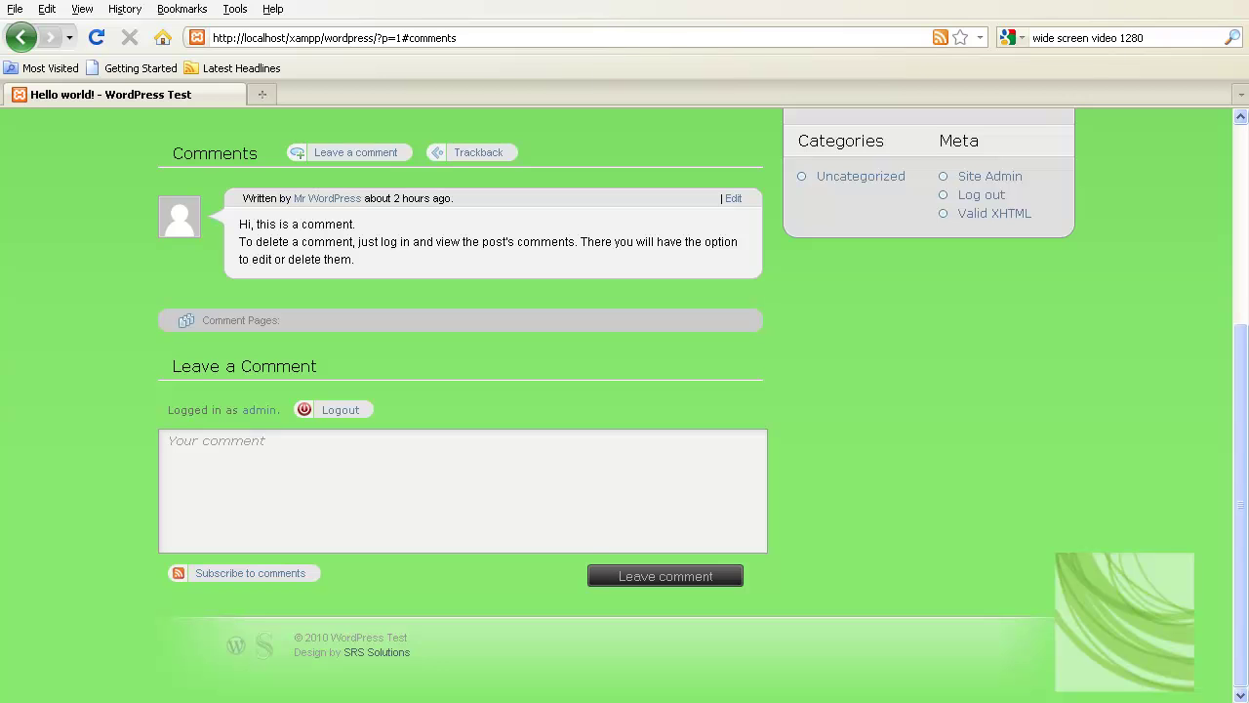
scroll(134, 574, "up", 6)
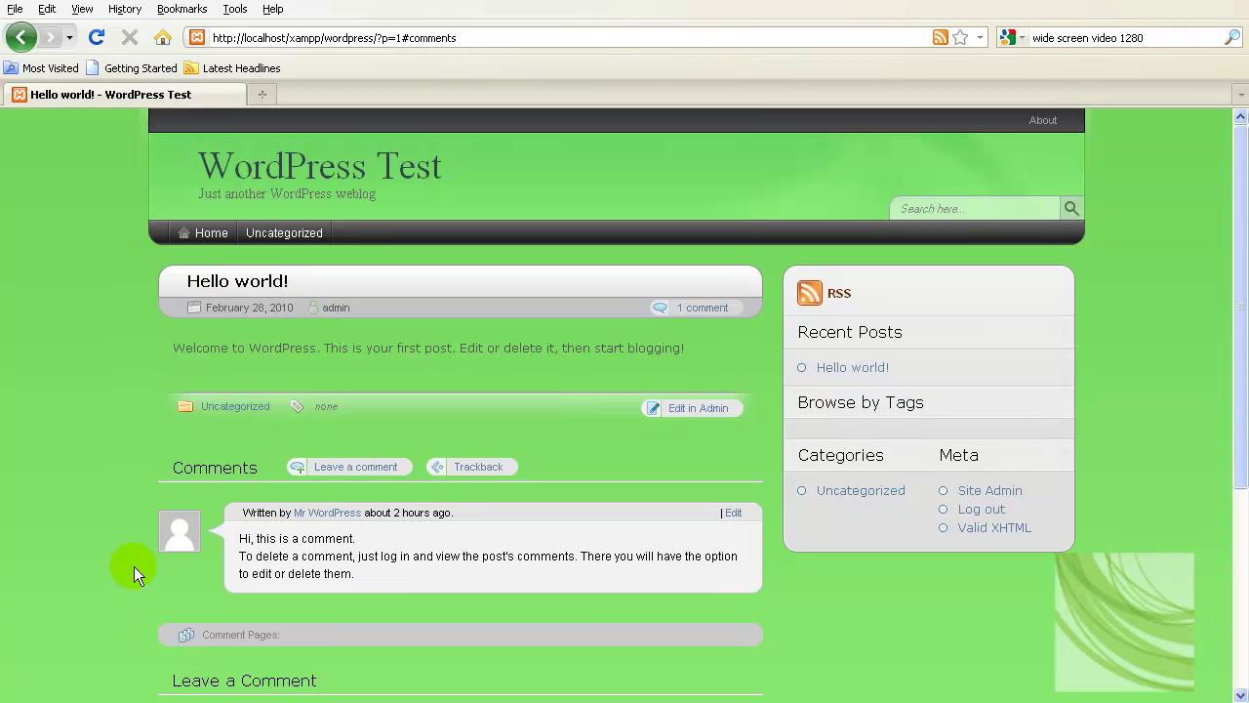
scroll(50, 413, "down", 6)
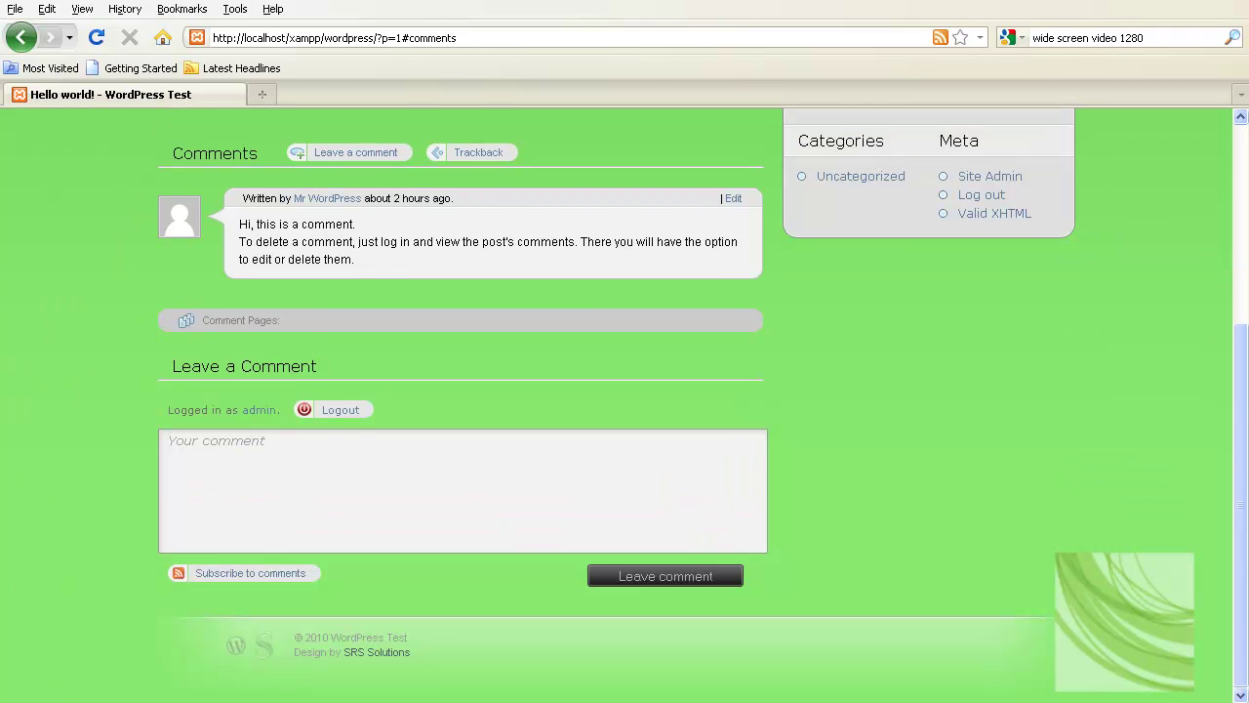
scroll(422, 492, "up", 6)
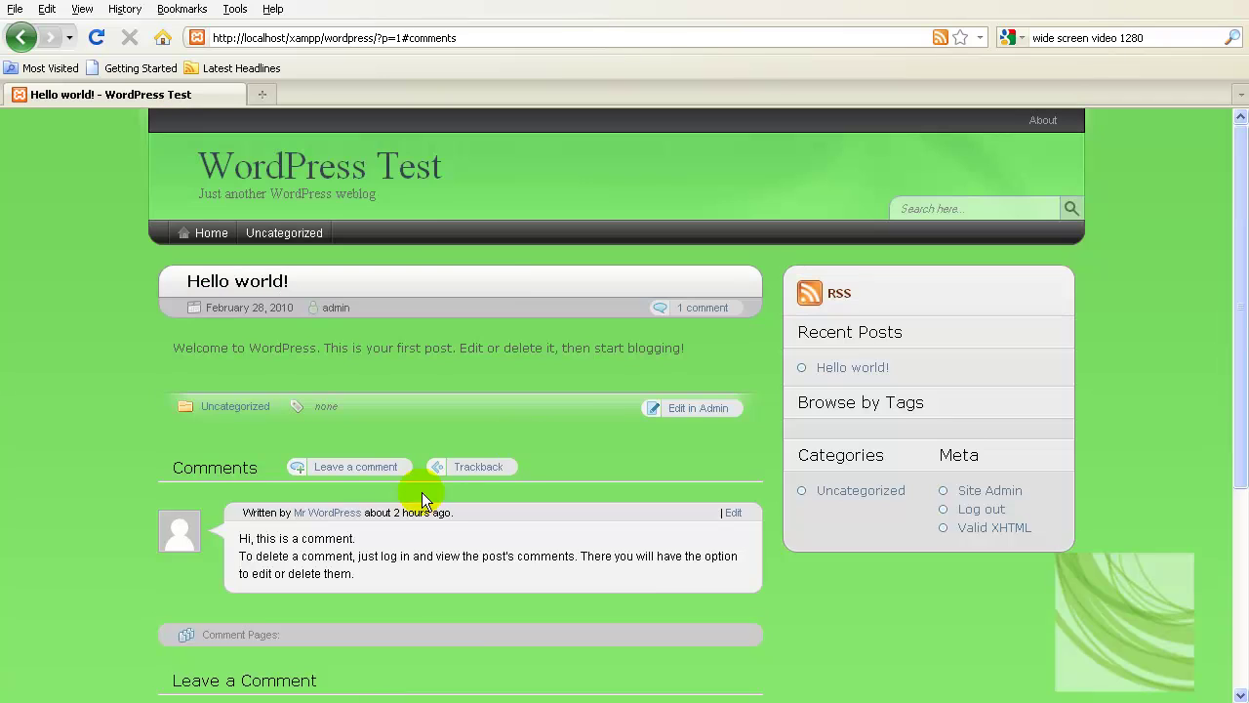
left_click(349, 174)
scroll(1178, 535, "down", 1)
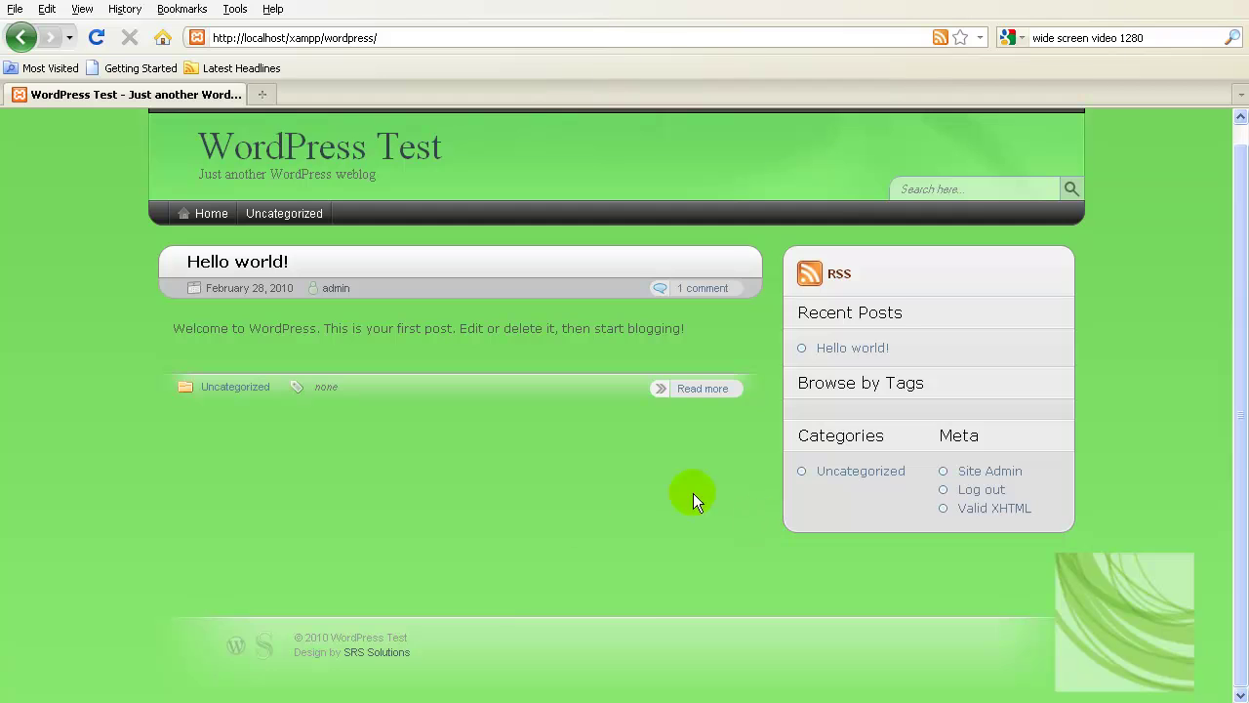
right_click(572, 625)
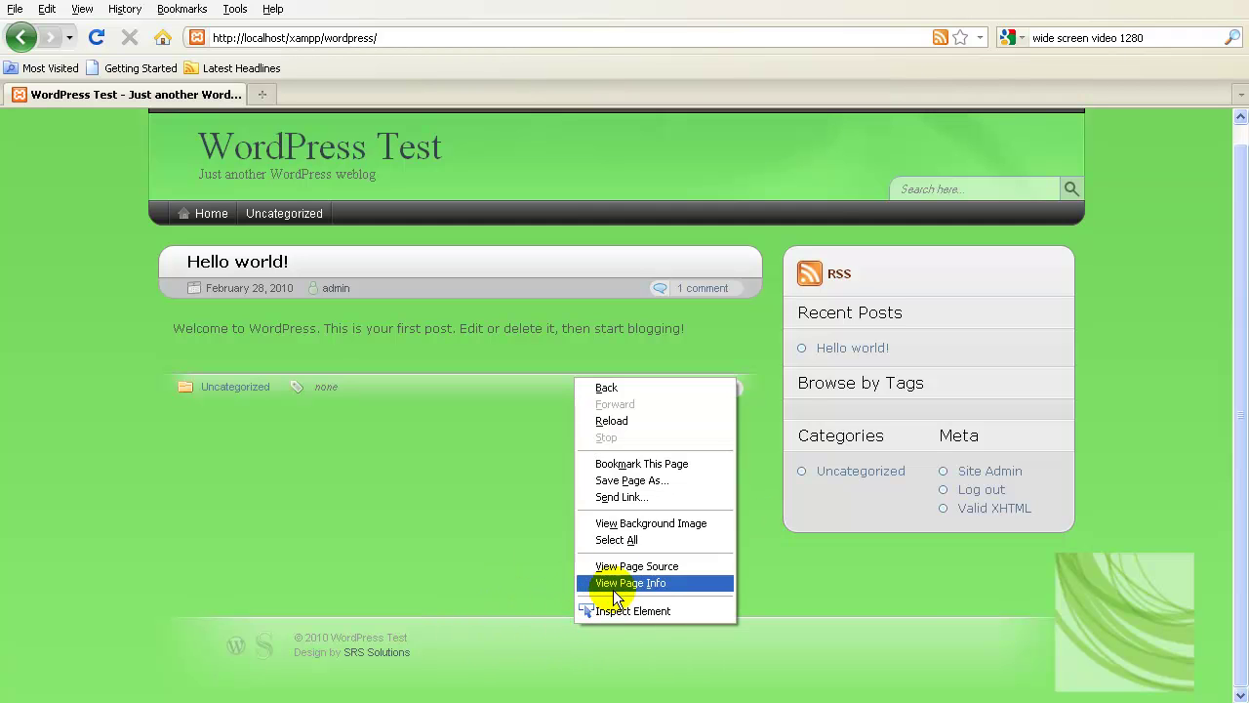
left_click(614, 524)
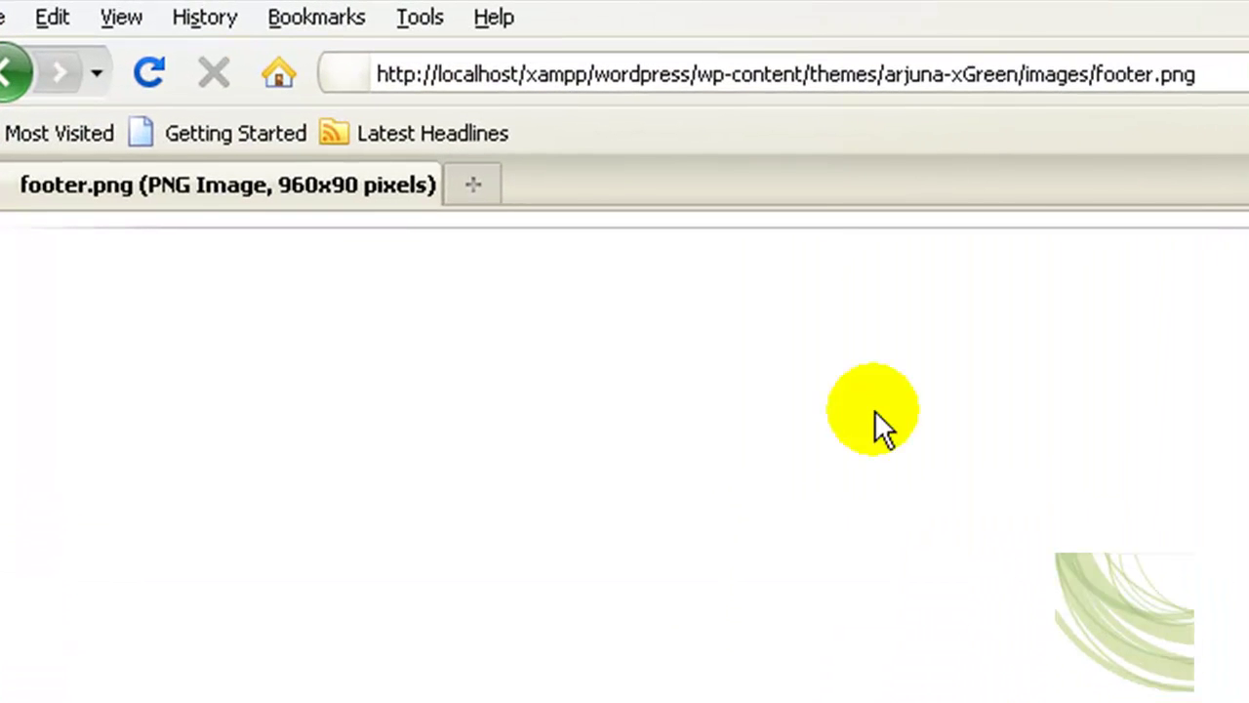
double_click(1113, 71)
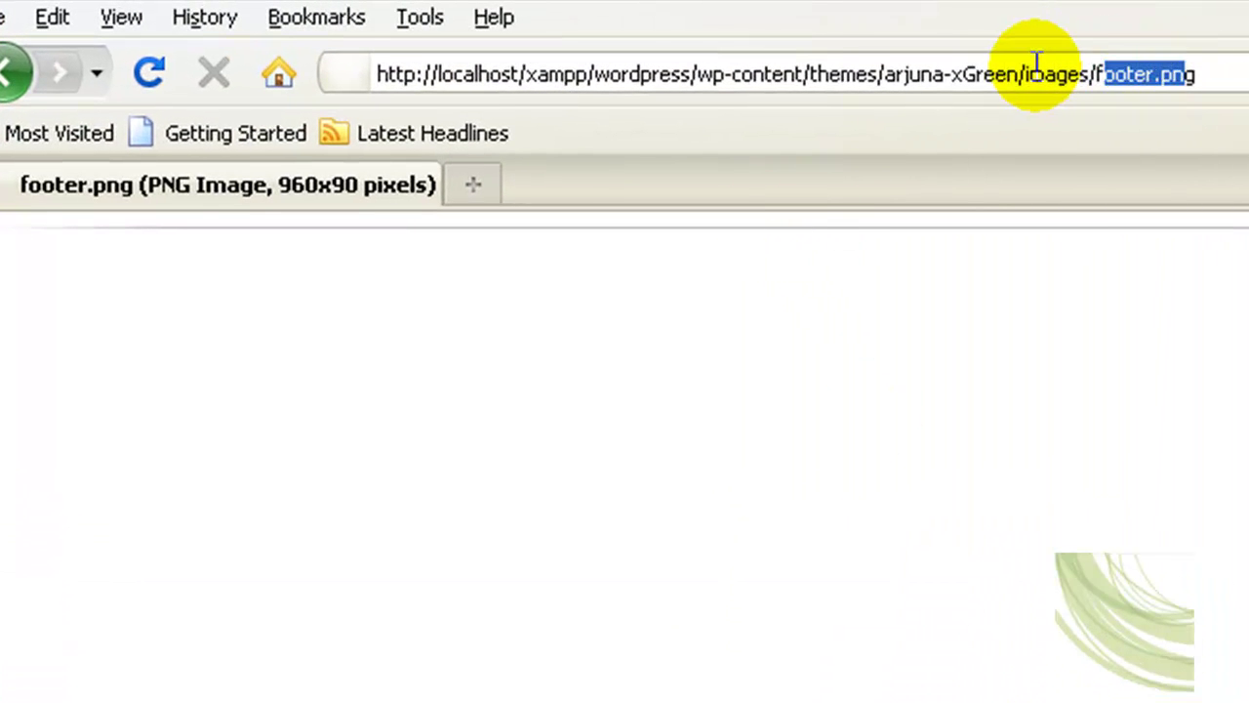
left_click(1039, 71)
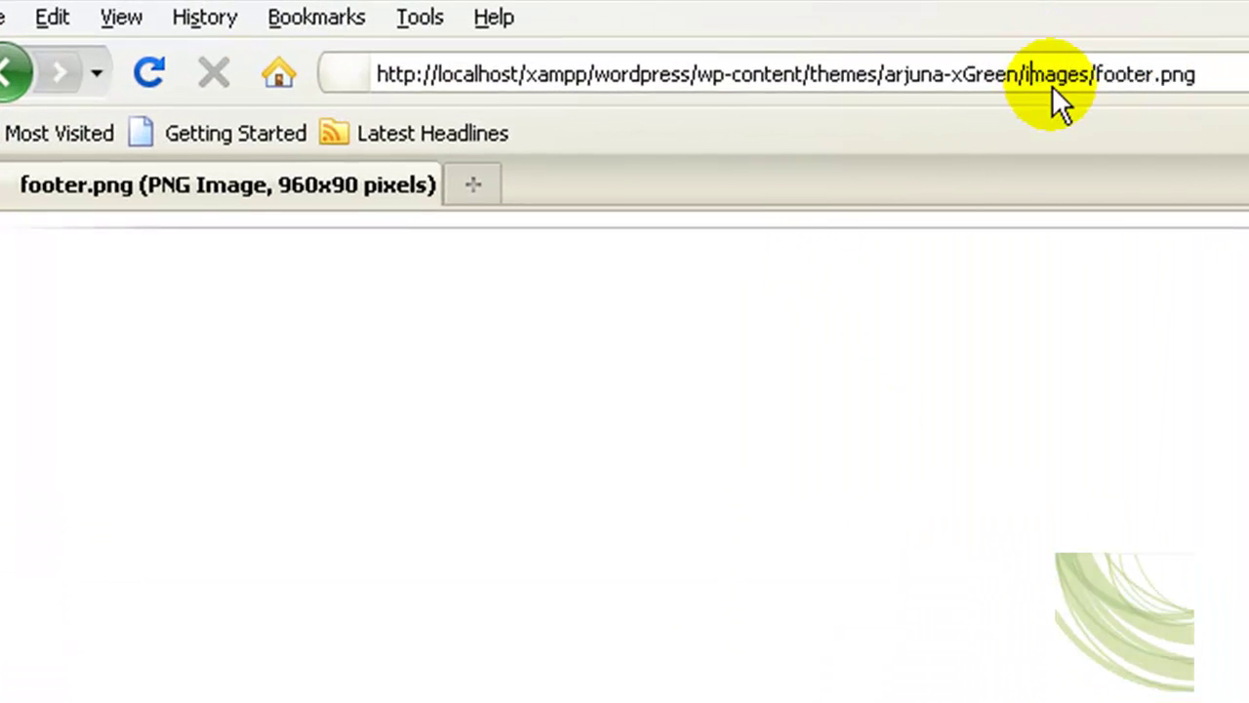
left_click(10, 74)
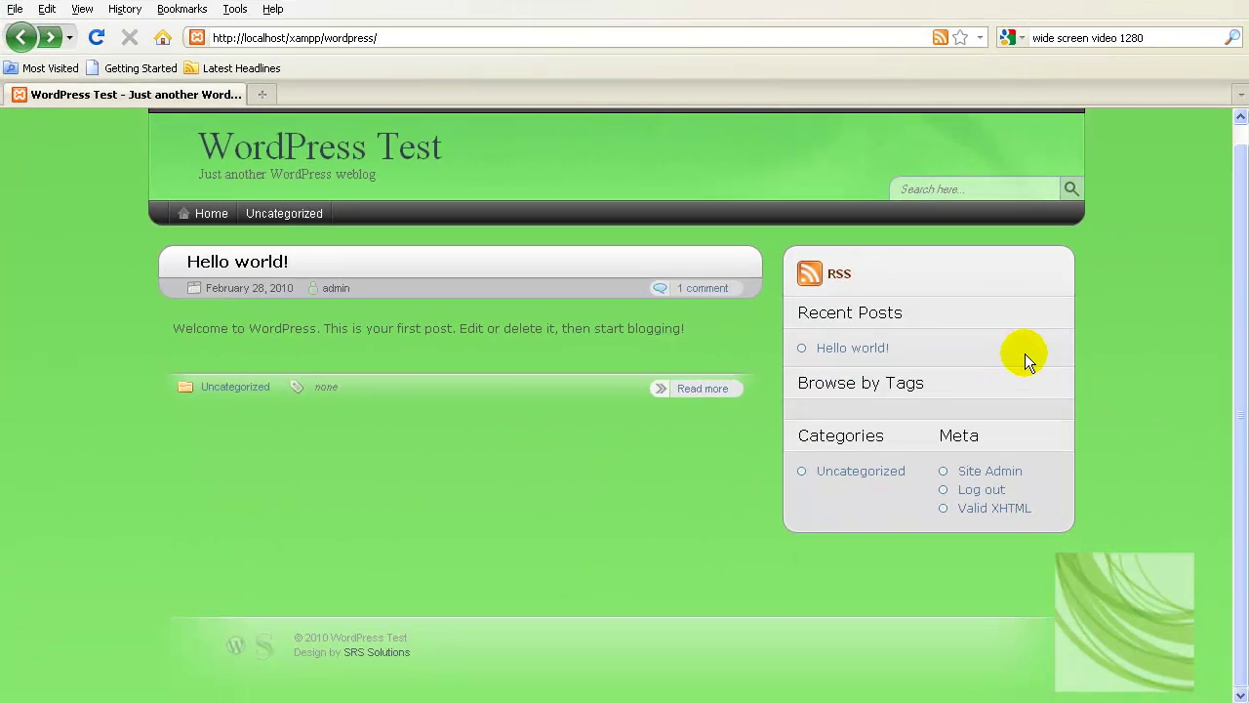
right_click(1018, 353)
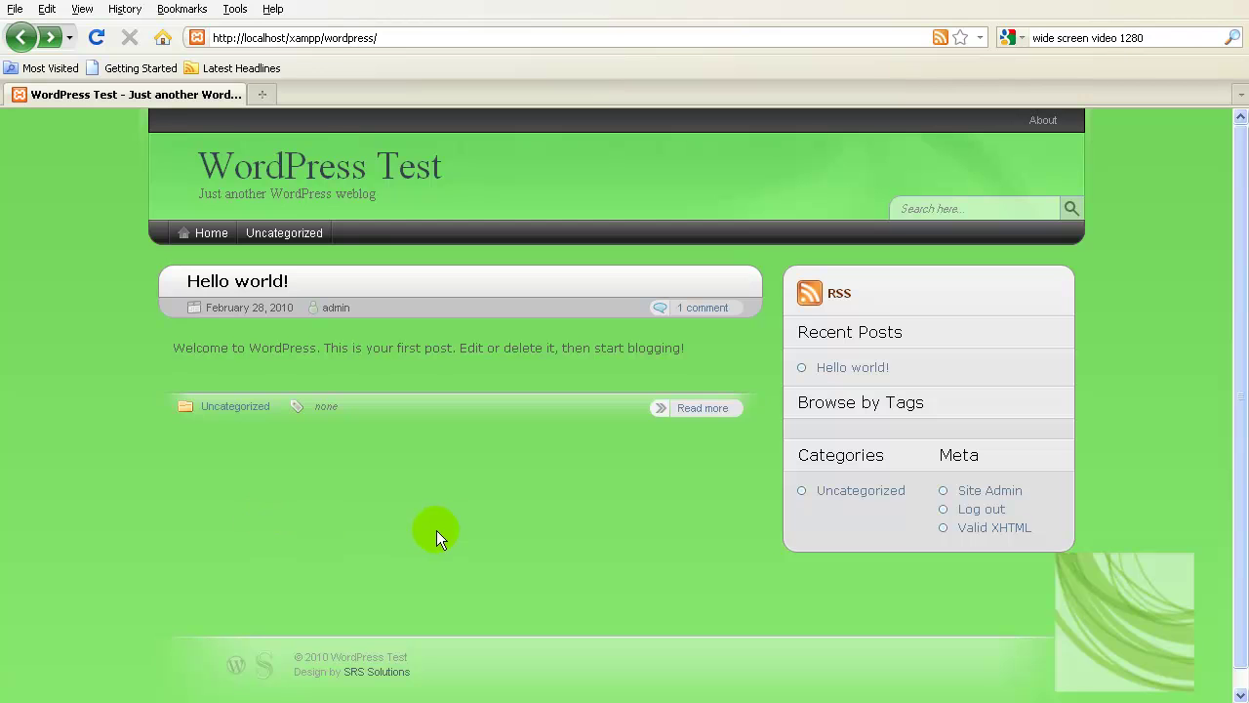
Open the About page and scroll through it to check the green background reaches the footer.
left_click(191, 236)
scroll(583, 461, "down", 5)
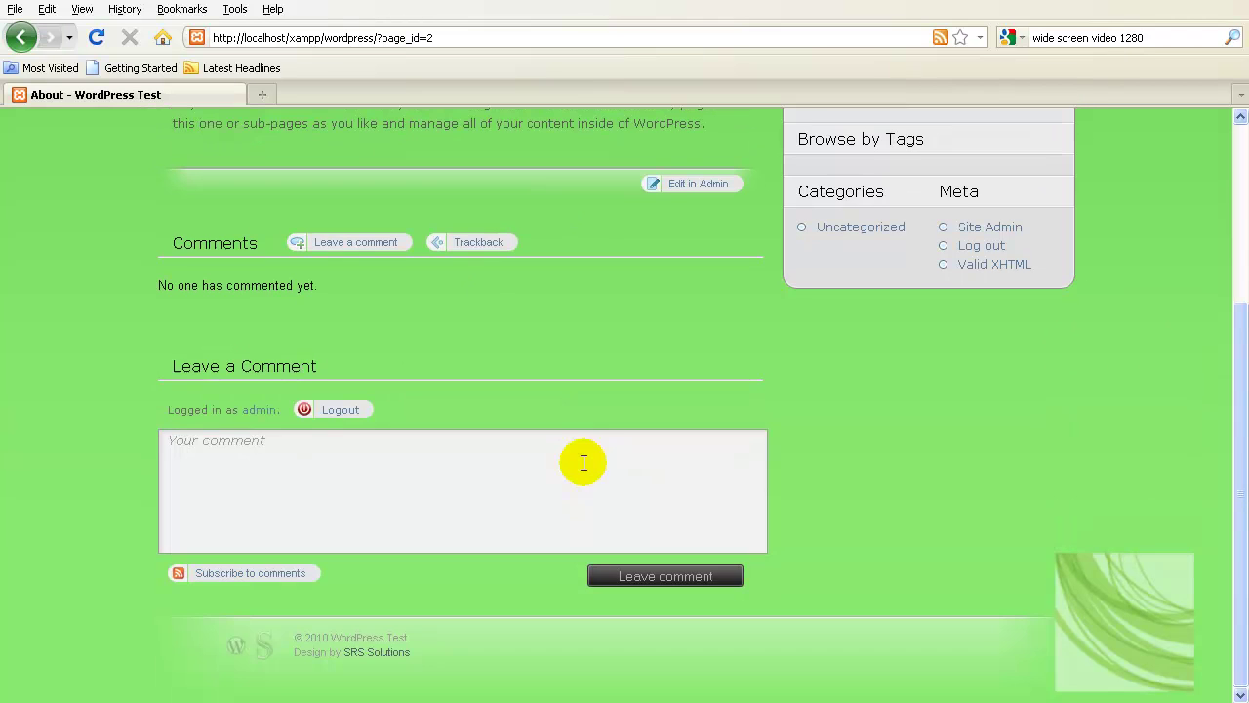
scroll(898, 517, "up", 5)
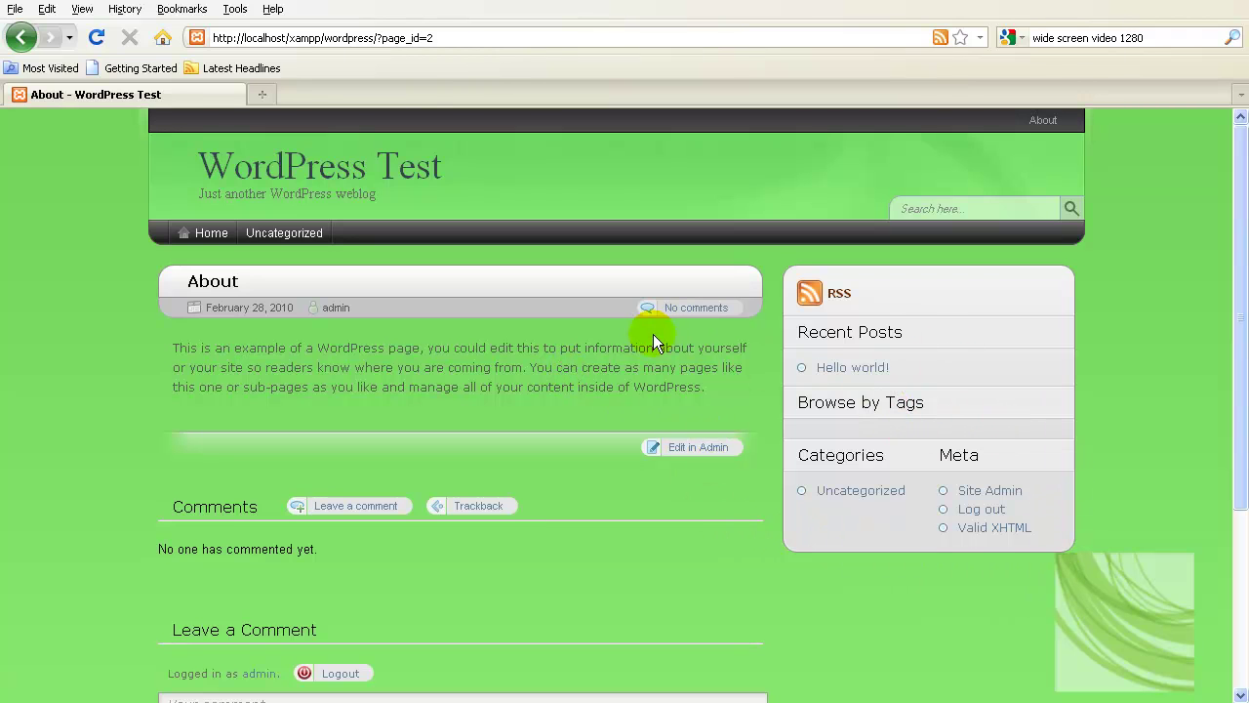
scroll(764, 463, "down", 5)
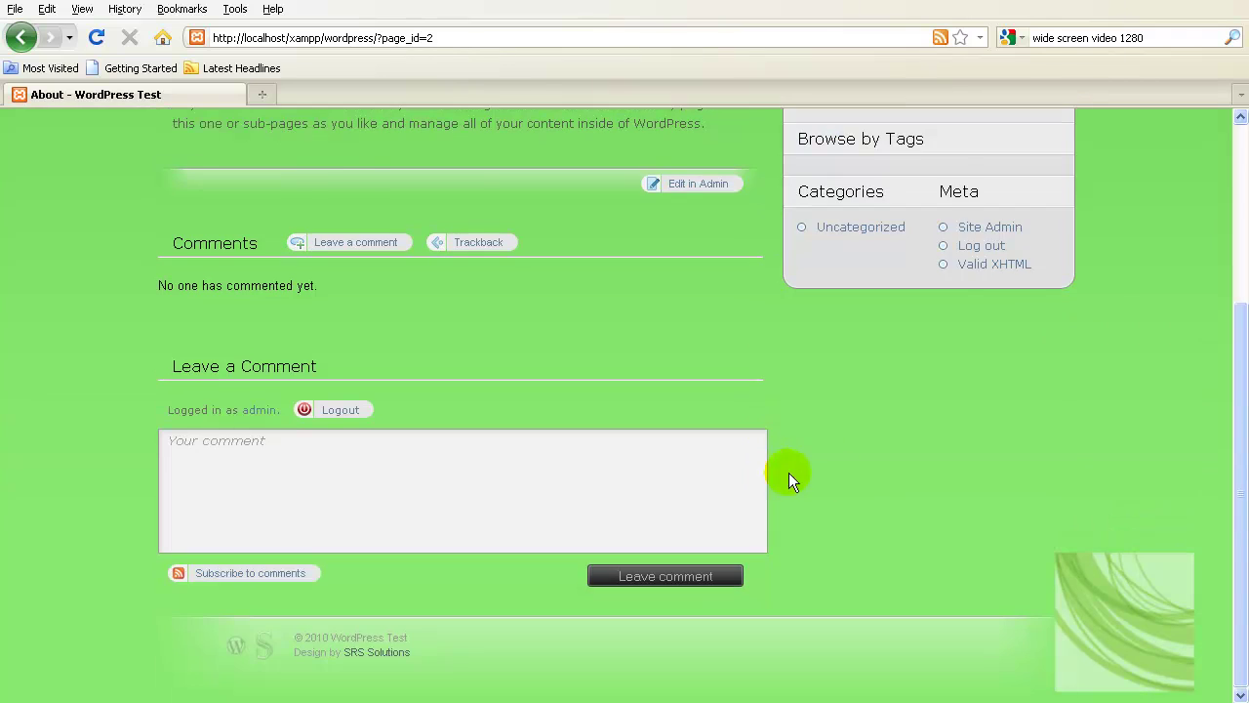
scroll(789, 479, "up", 5)
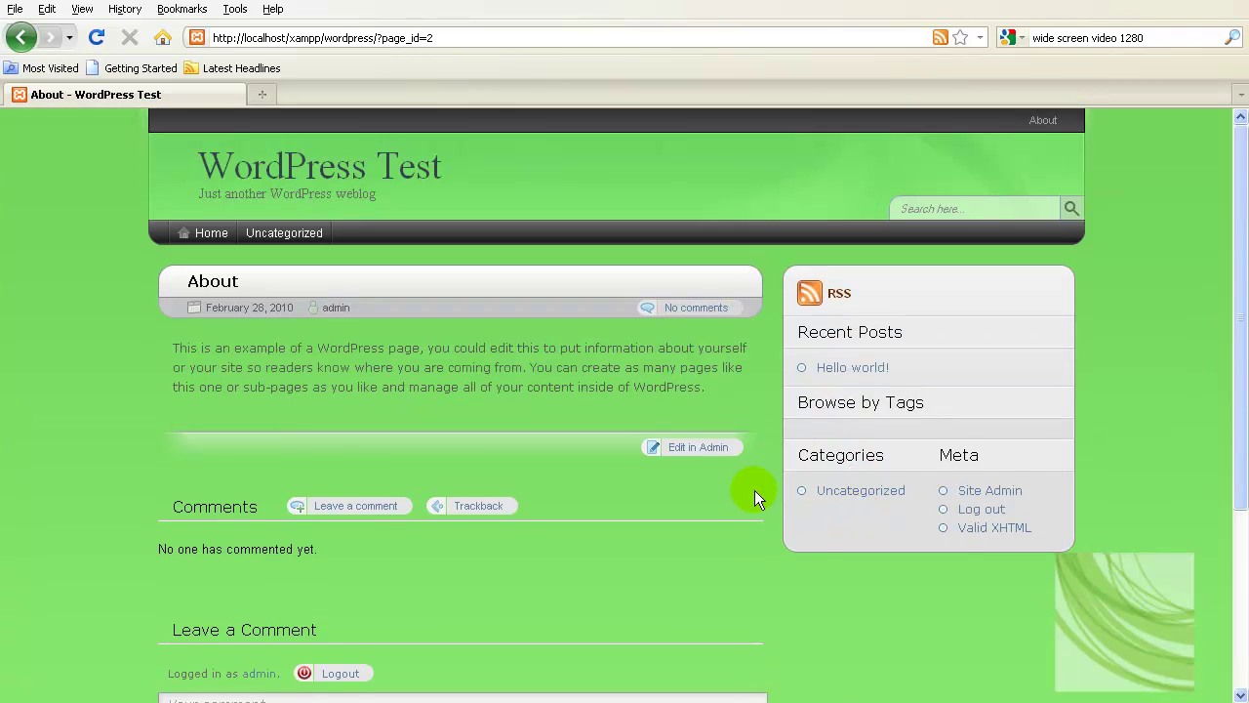